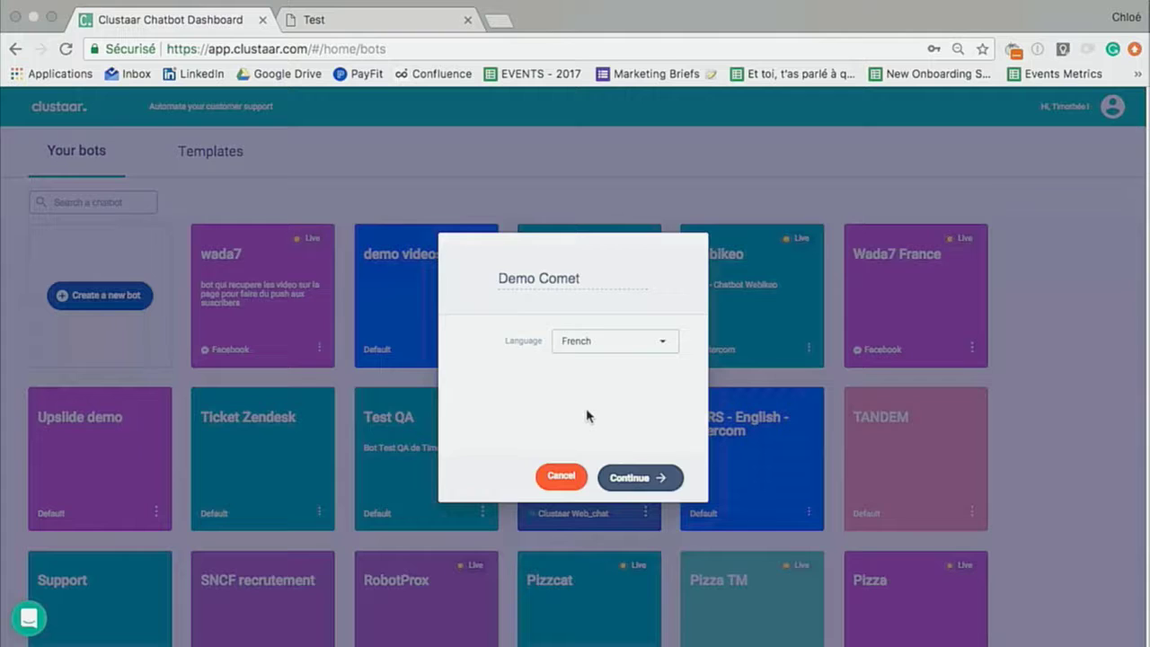
# - Create the Demo Comet bot with French as language and Clustaar WebChat as channel, without importing any items
pyautogui.click(637, 342)
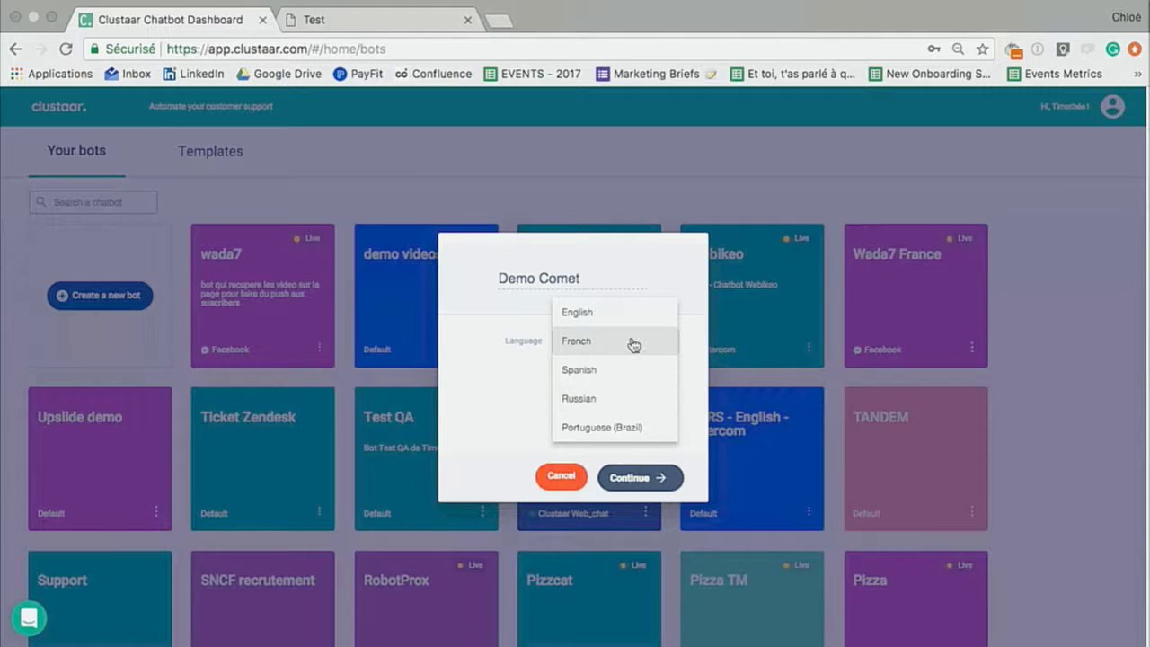
pyautogui.click(494, 413)
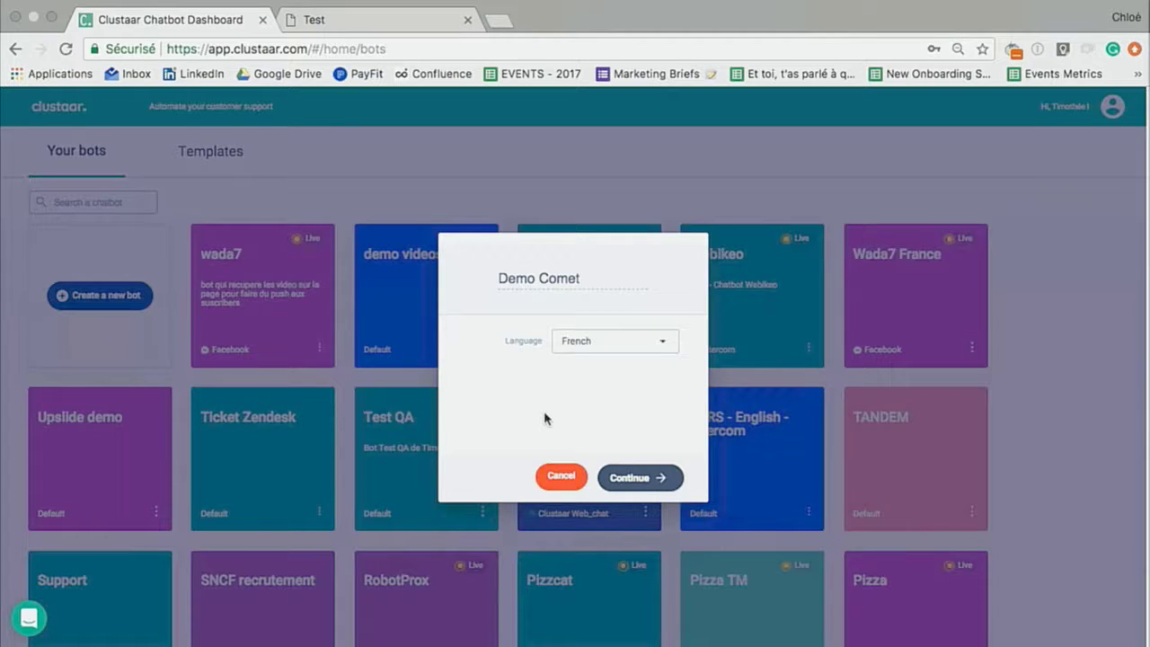
pyautogui.click(662, 477)
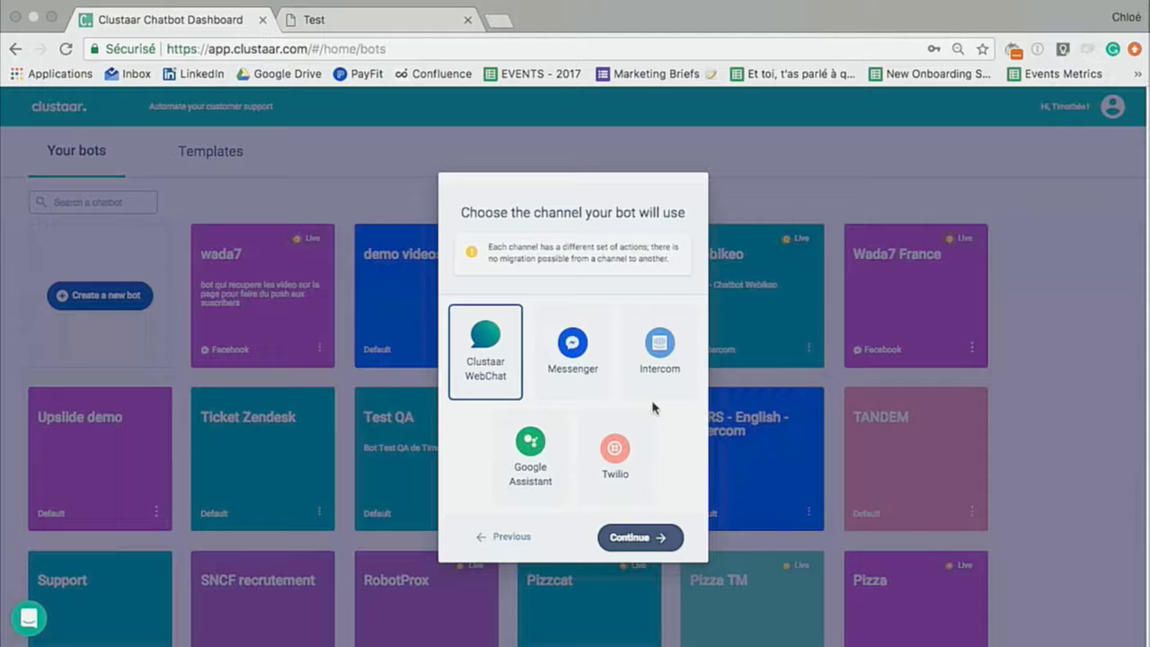
pyautogui.click(643, 539)
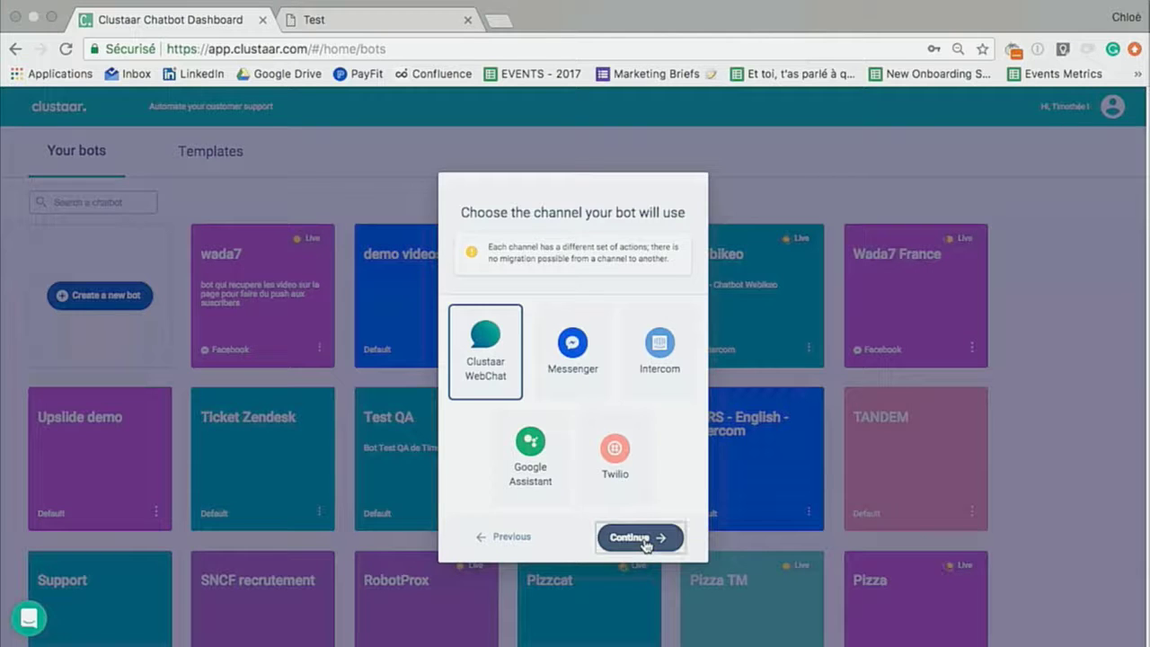
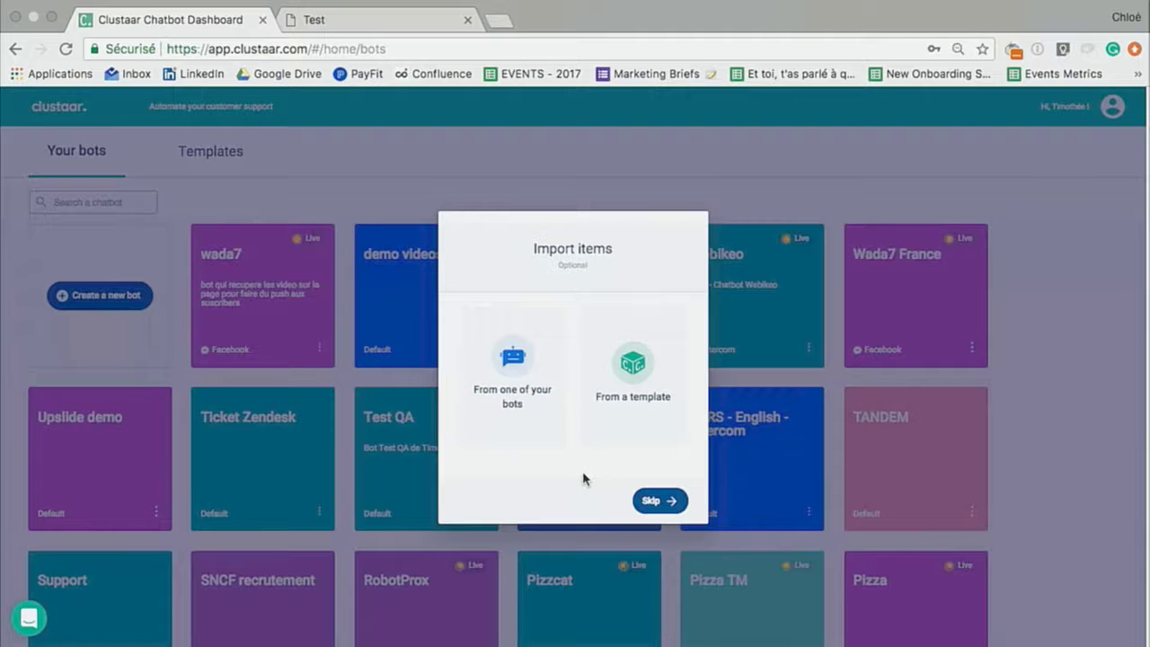
pyautogui.click(645, 500)
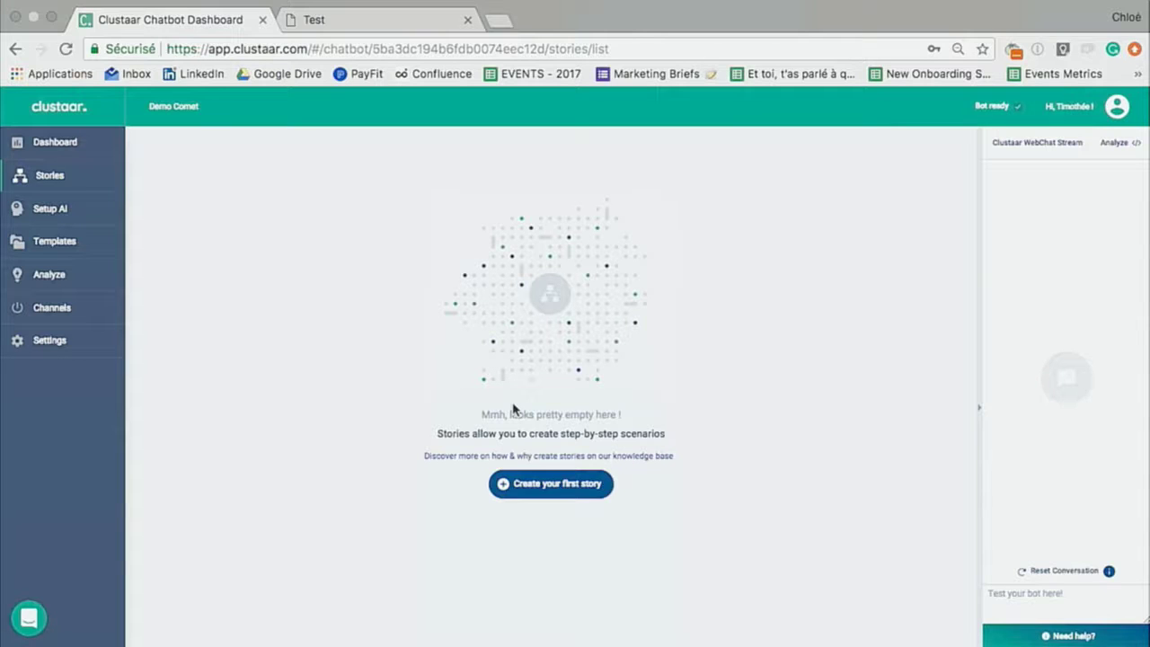
# - Examine the new bot's dashboard, stories, intents, entities, templates, user queries and channels
pyautogui.click(61, 142)
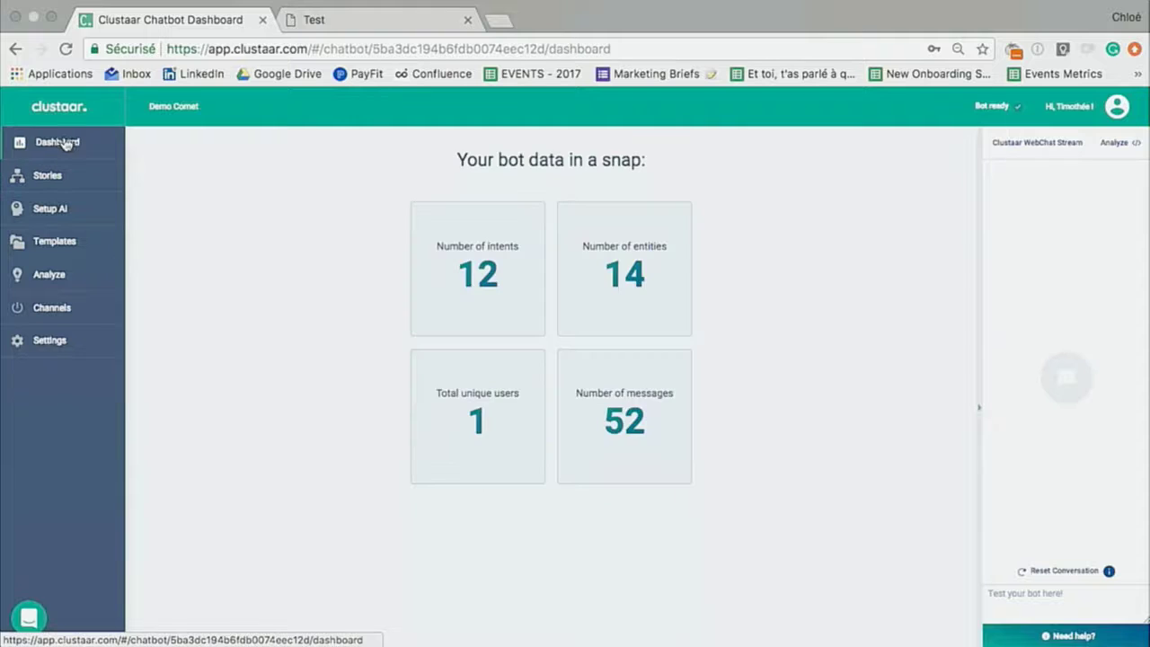
pyautogui.click(40, 186)
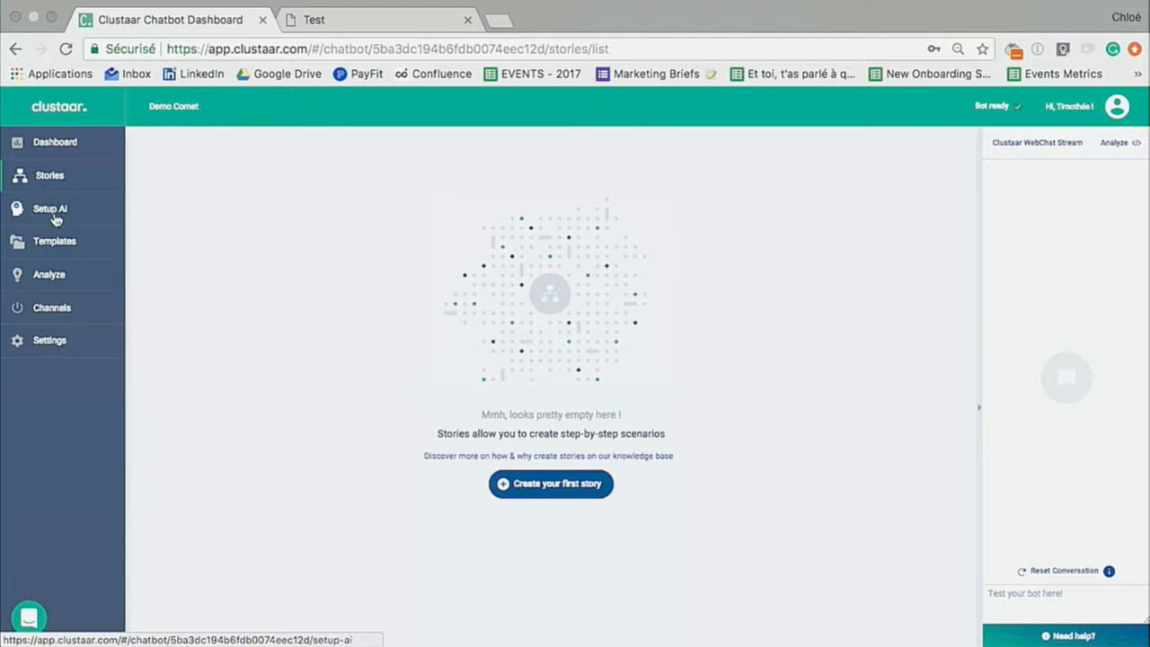
pyautogui.click(62, 212)
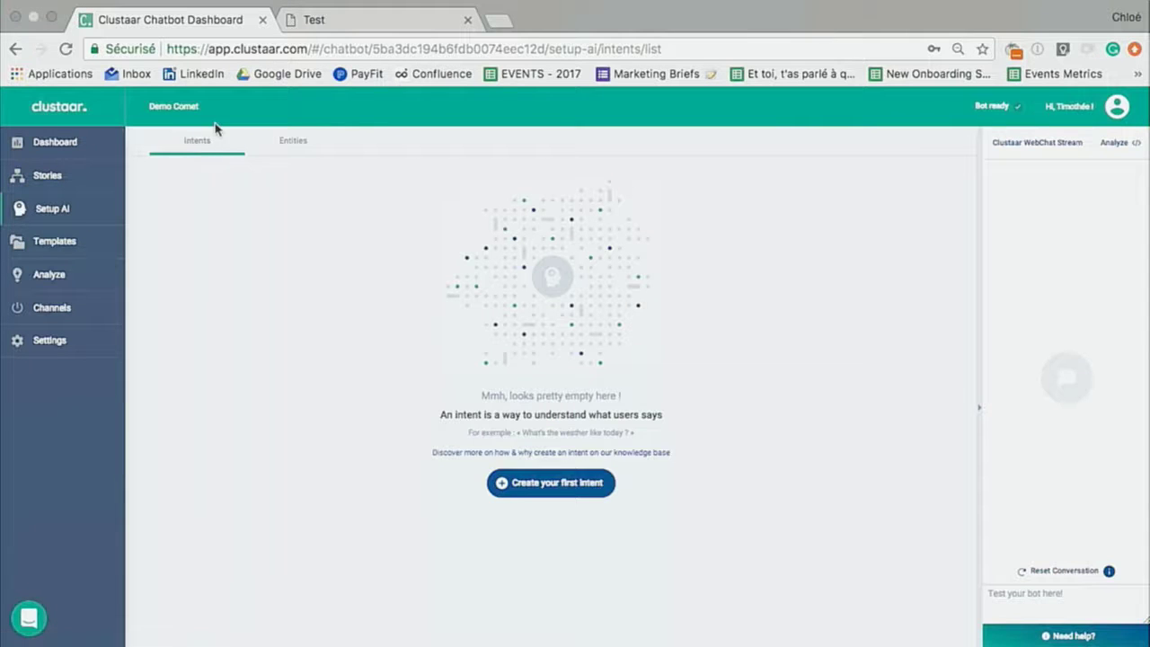
pyautogui.click(291, 146)
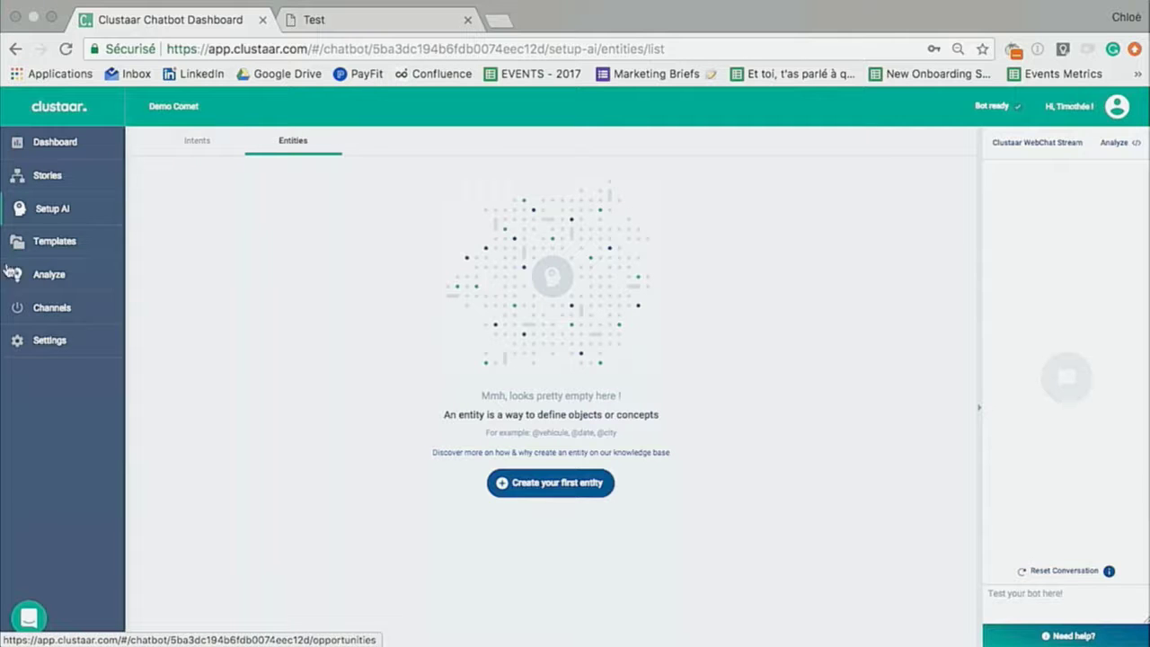
pyautogui.click(75, 235)
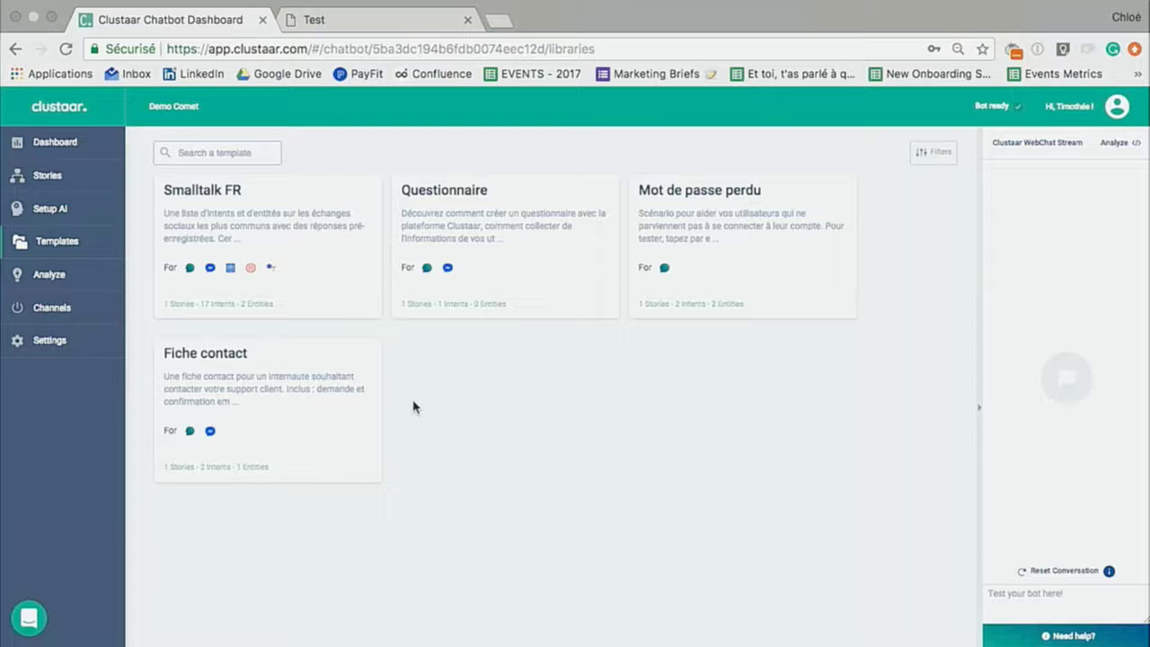
pyautogui.click(107, 280)
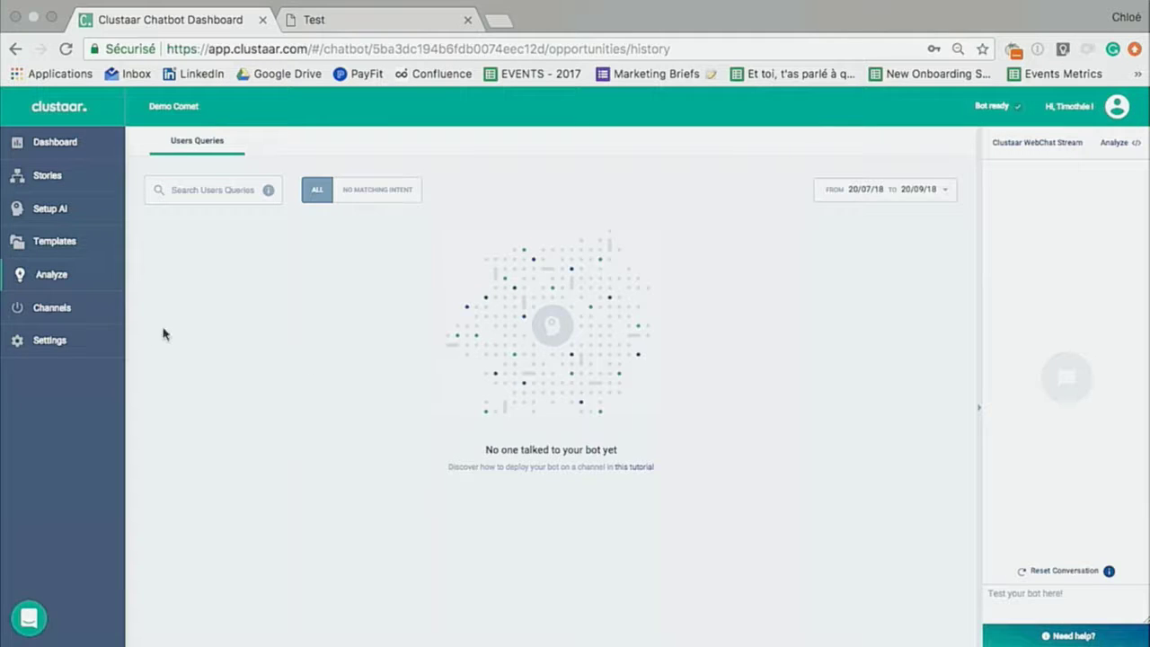
pyautogui.click(104, 321)
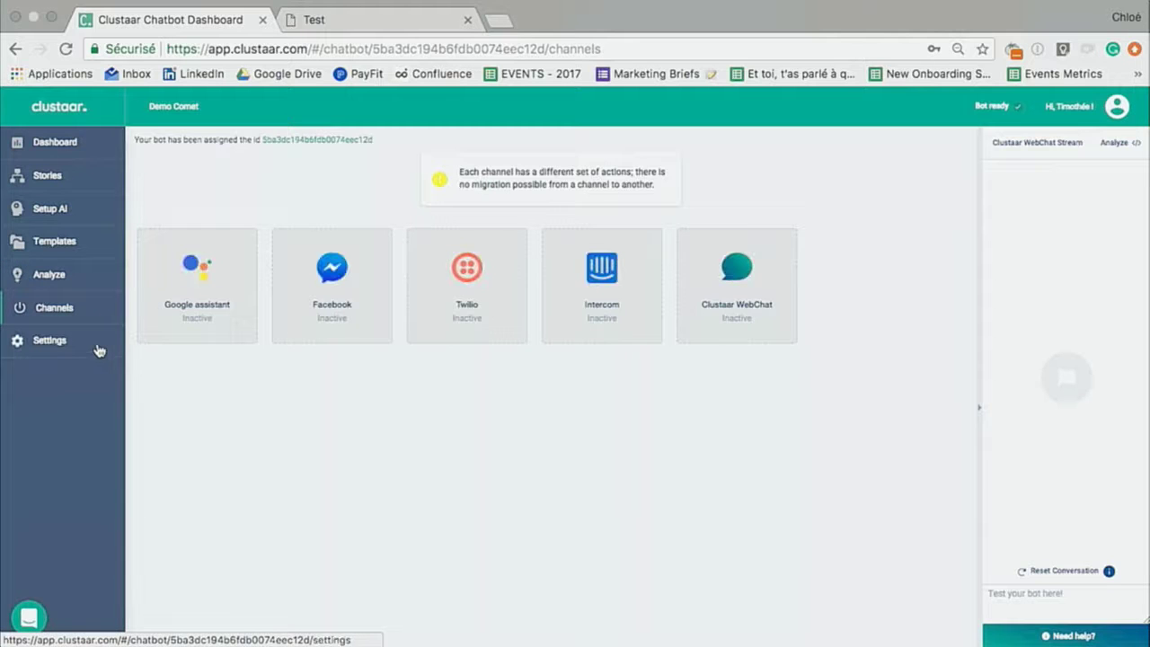
# - Examine the bot's general, users, webhook, backups and API settings
pyautogui.click(99, 350)
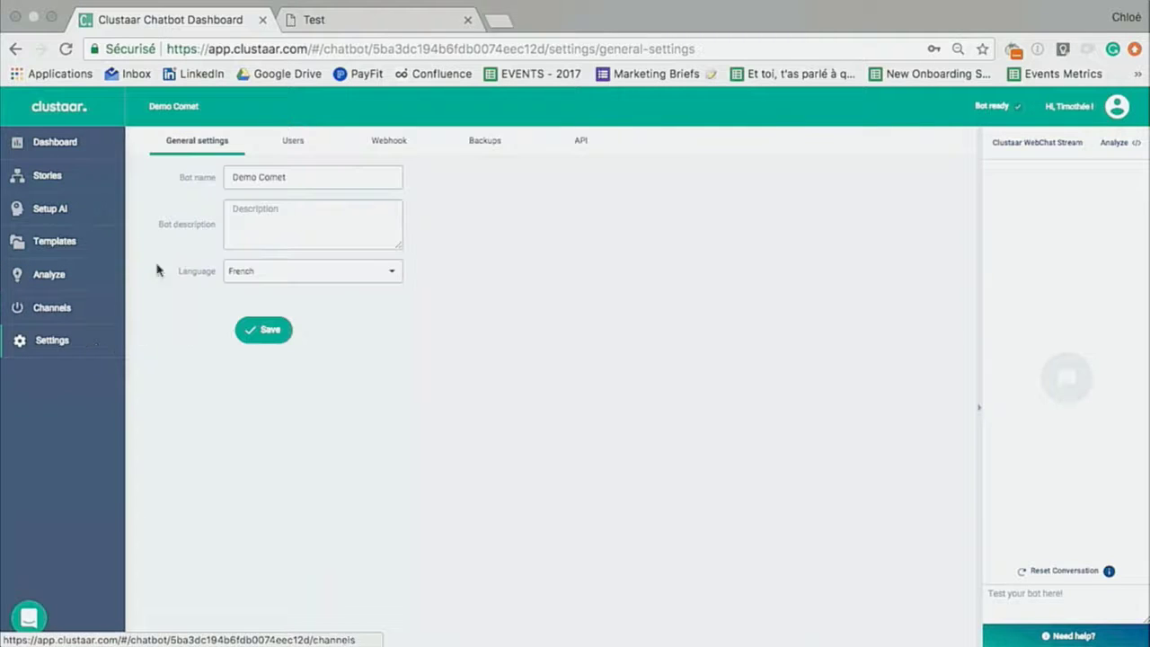
pyautogui.click(294, 141)
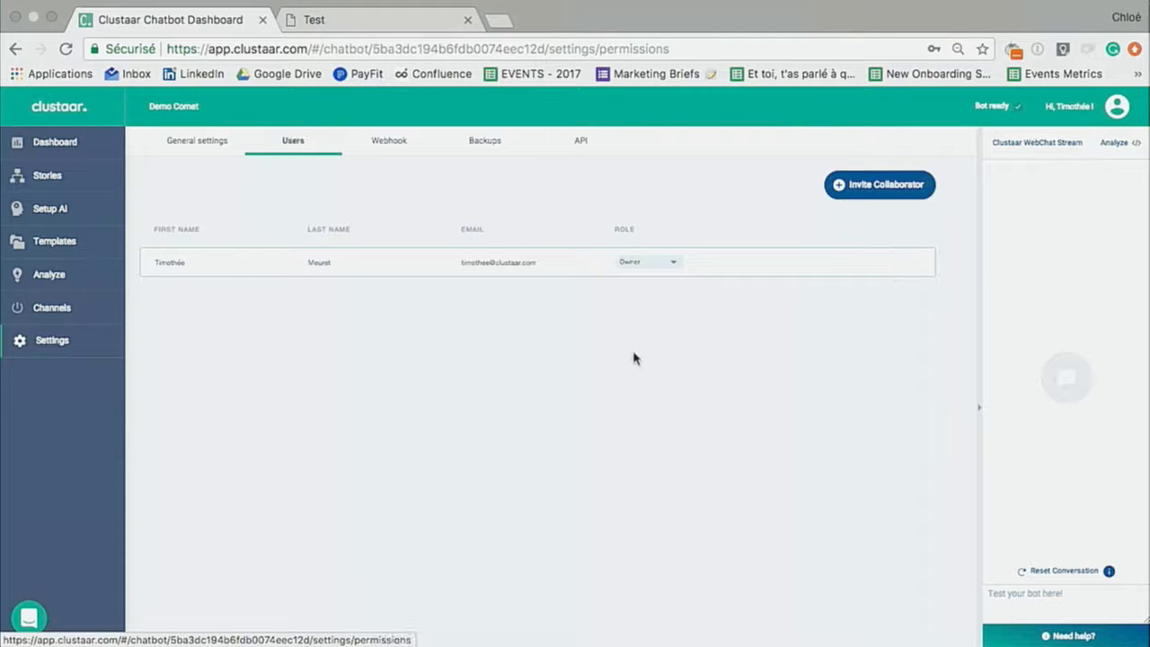
pyautogui.click(399, 144)
pyautogui.click(490, 141)
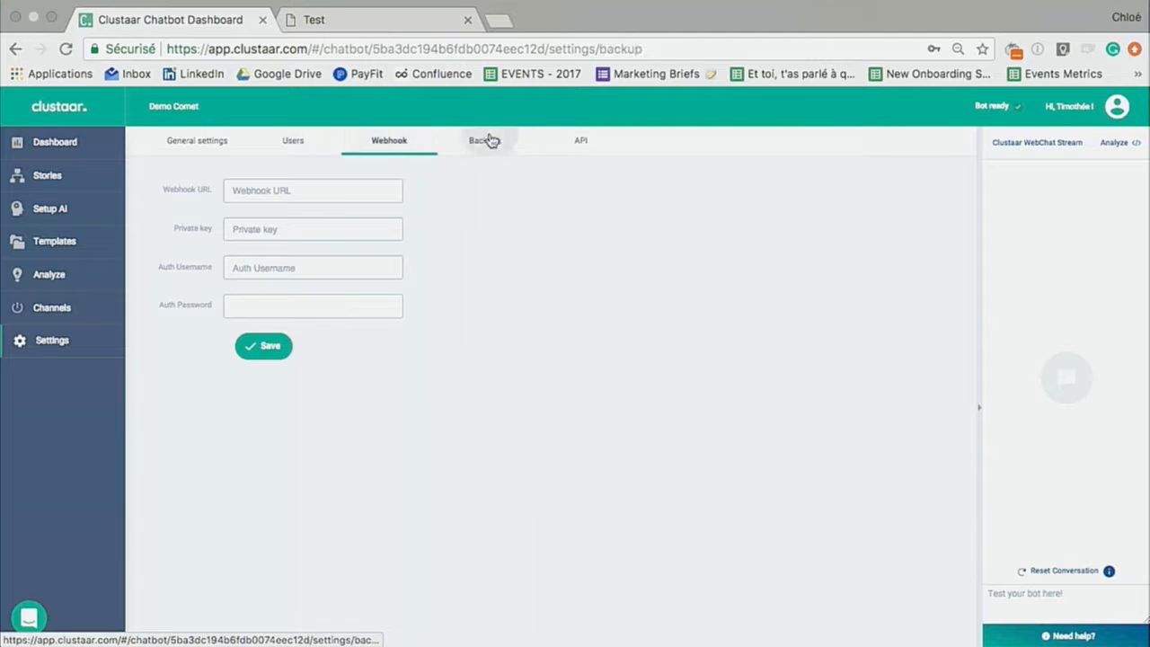
pyautogui.click(577, 143)
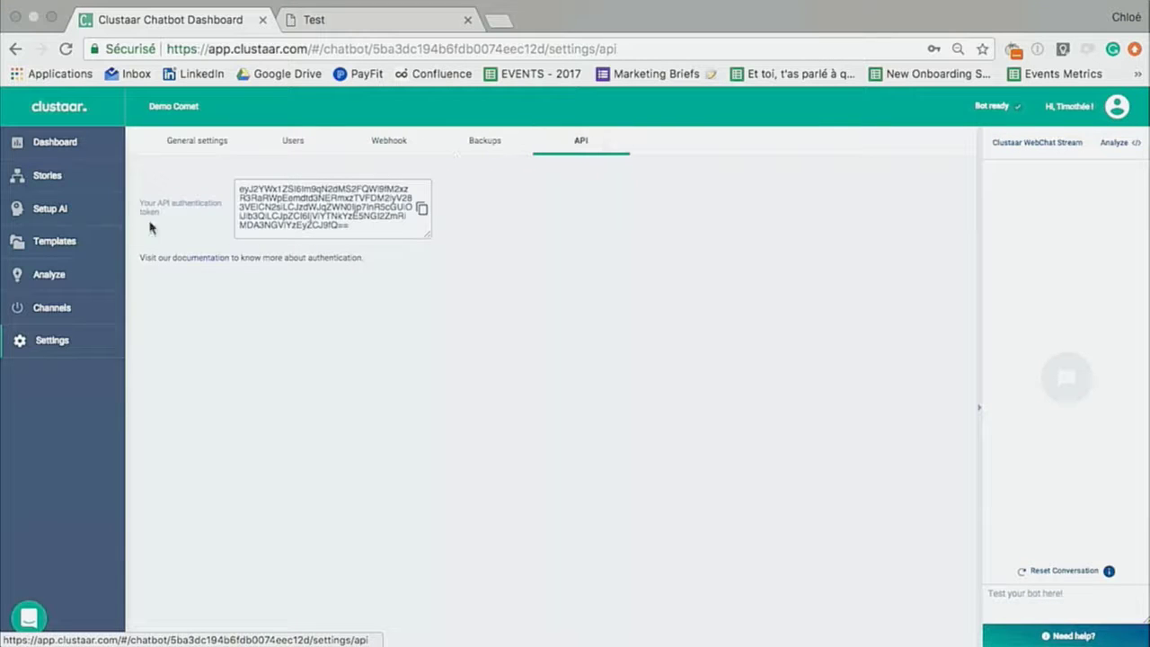
# - Start the bot's first standard intent, one that can trigger a story or step, and name it "Bonjour"
pyautogui.click(63, 216)
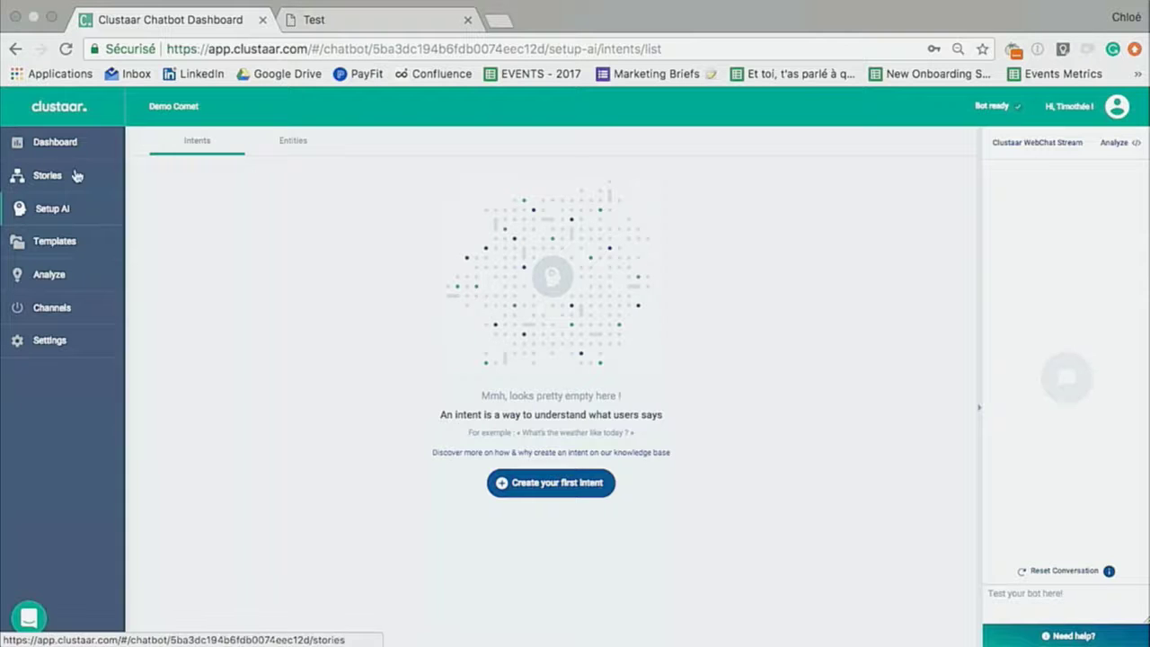
pyautogui.click(547, 490)
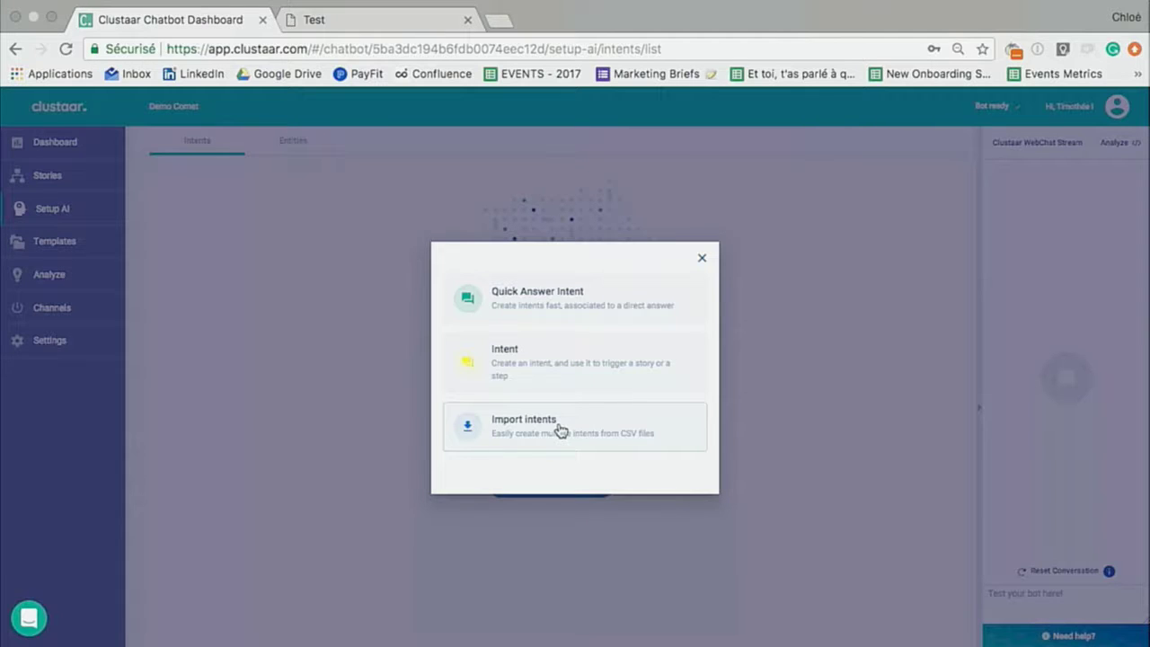
pyautogui.click(583, 378)
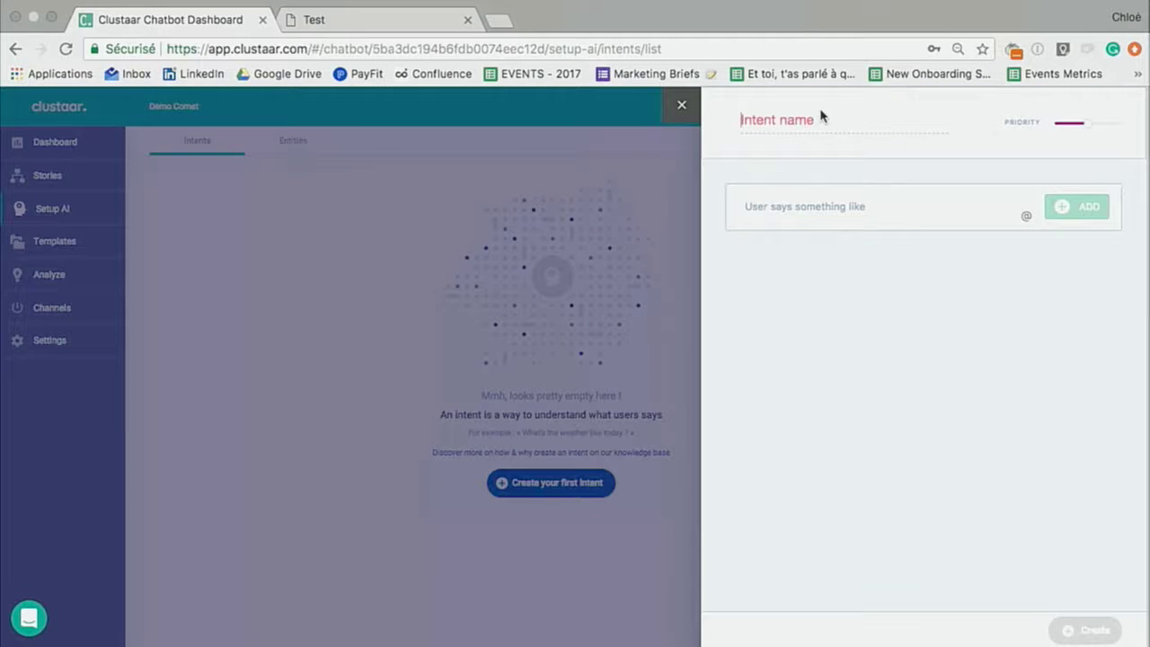
pyautogui.write('Bonjour')
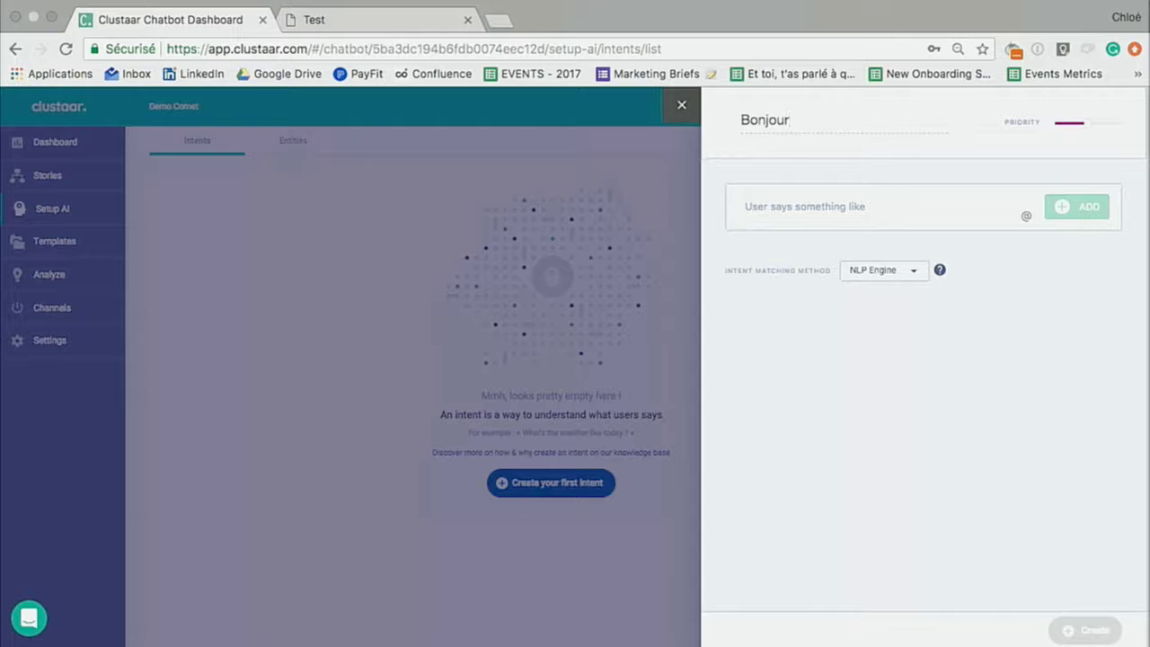
# - Add the user phrases "bonjour", "hello", "salut" and "yo" to the intent and create it
pyautogui.click(822, 203)
pyautogui.write('b')
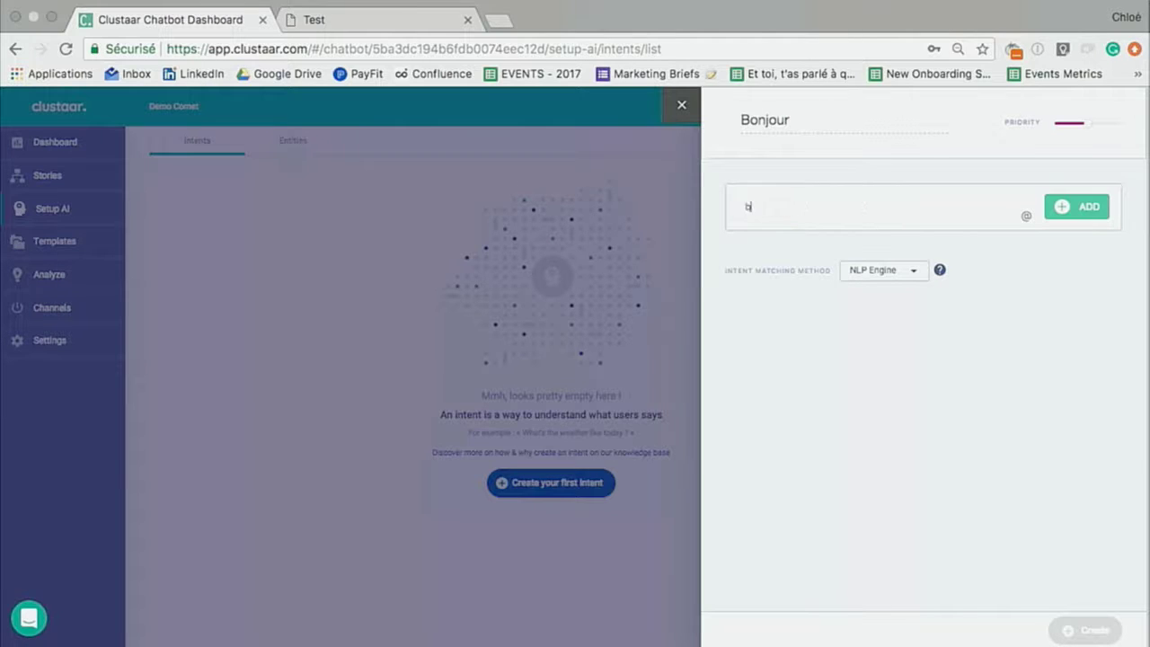
pyautogui.write('onjour')
pyautogui.press('Return')
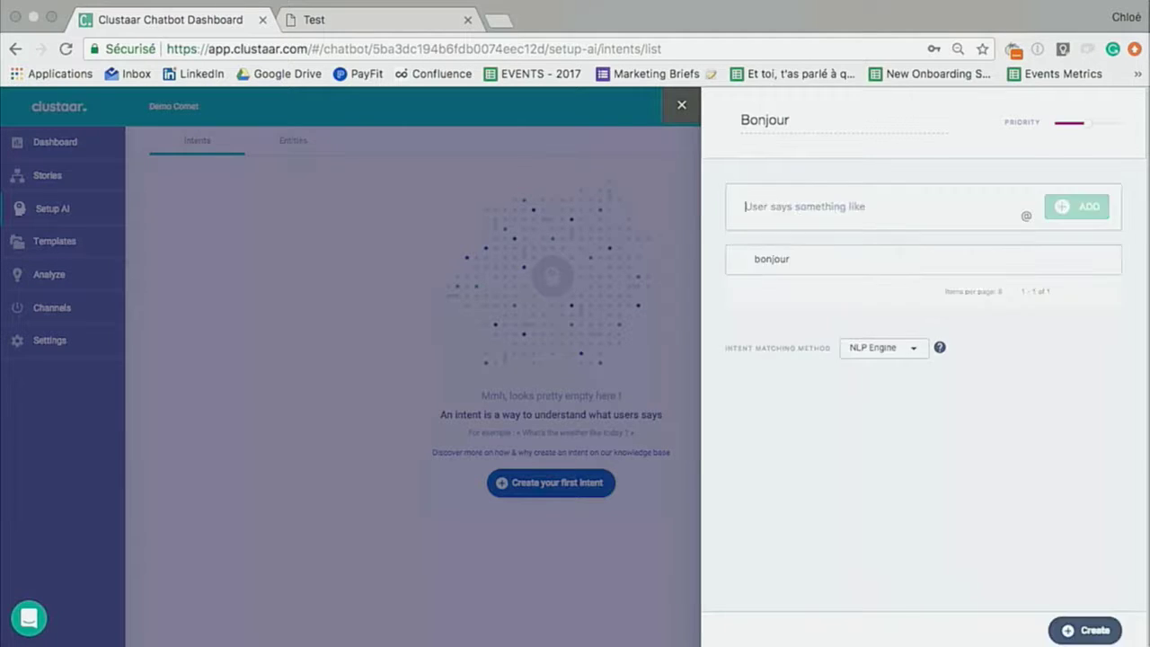
pyautogui.write('hello')
pyautogui.press('Return')
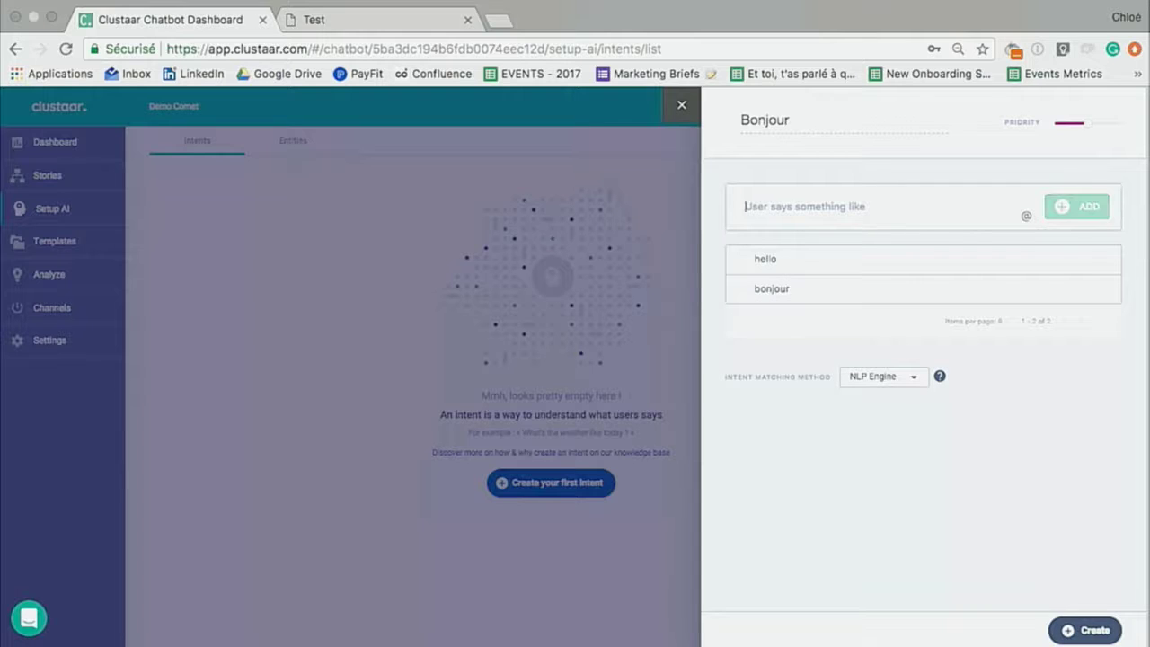
pyautogui.write('sak')
pyautogui.press('BackSpace')
pyautogui.write('lut')
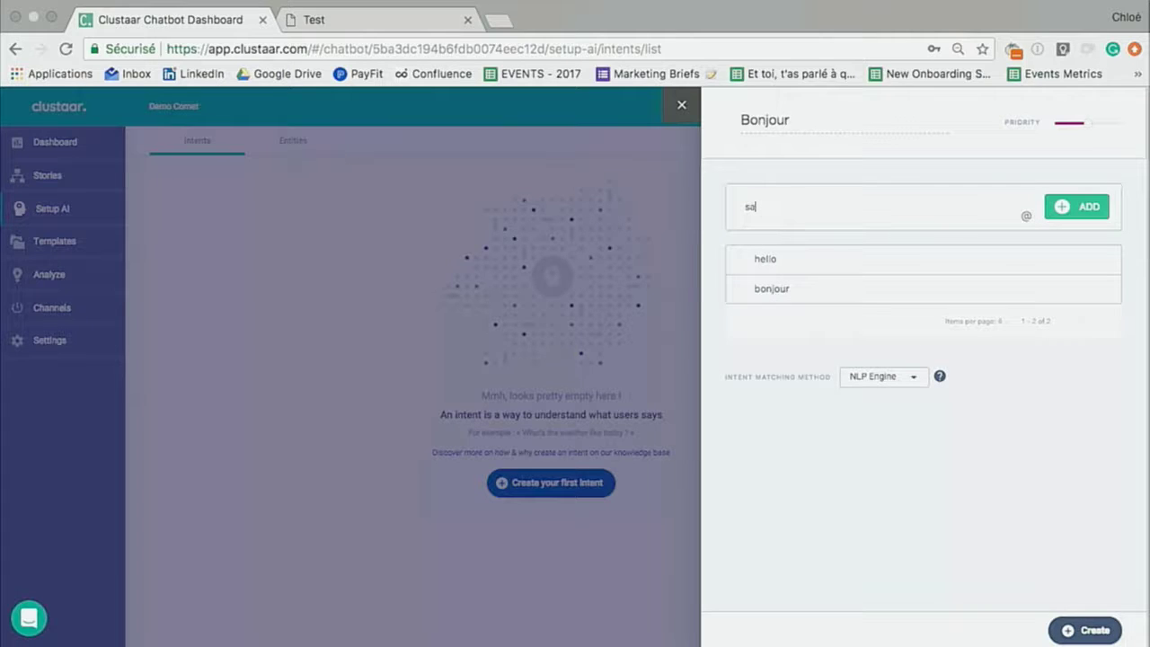
pyautogui.press('Return')
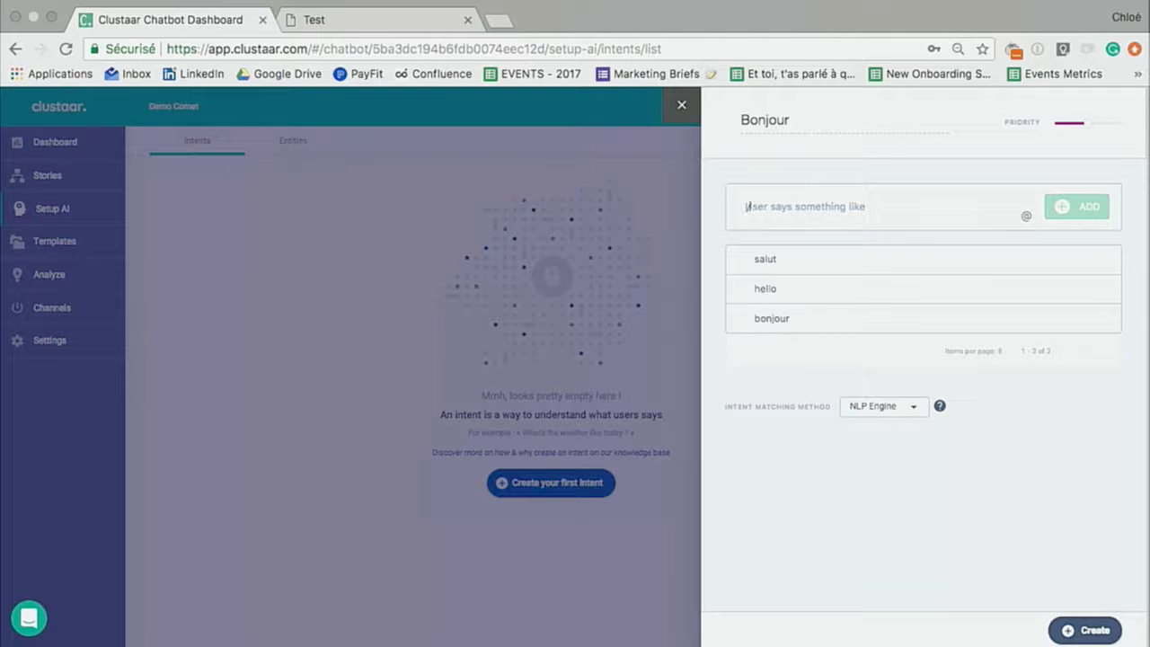
pyautogui.write('yo')
pyautogui.press('Return')
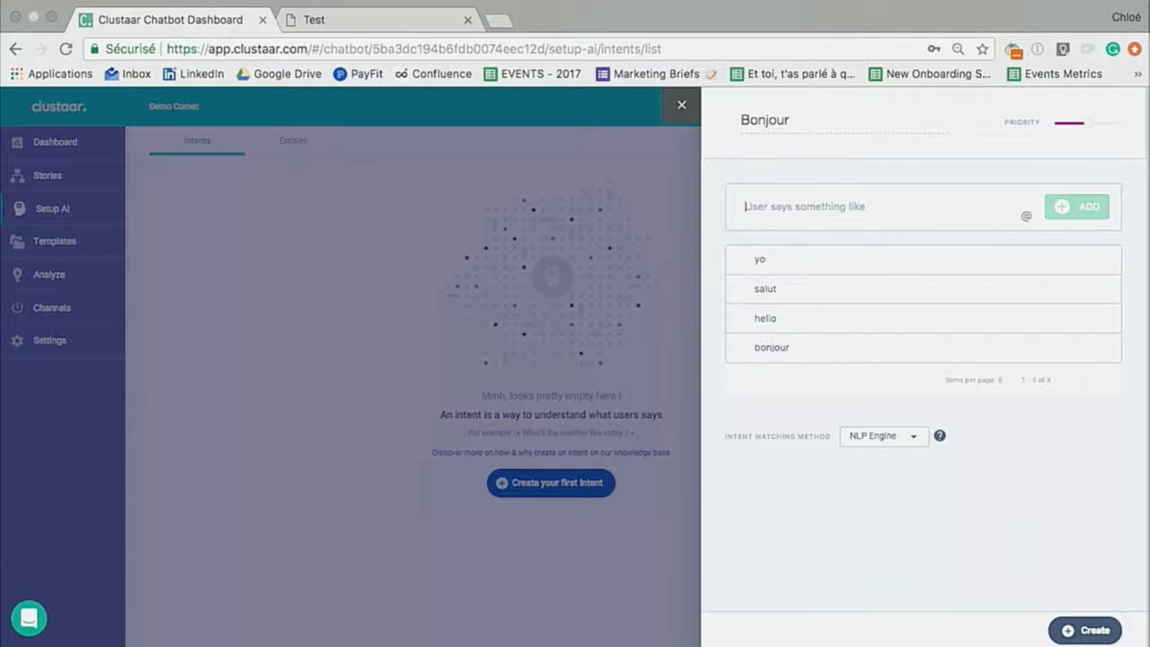
pyautogui.click(1087, 630)
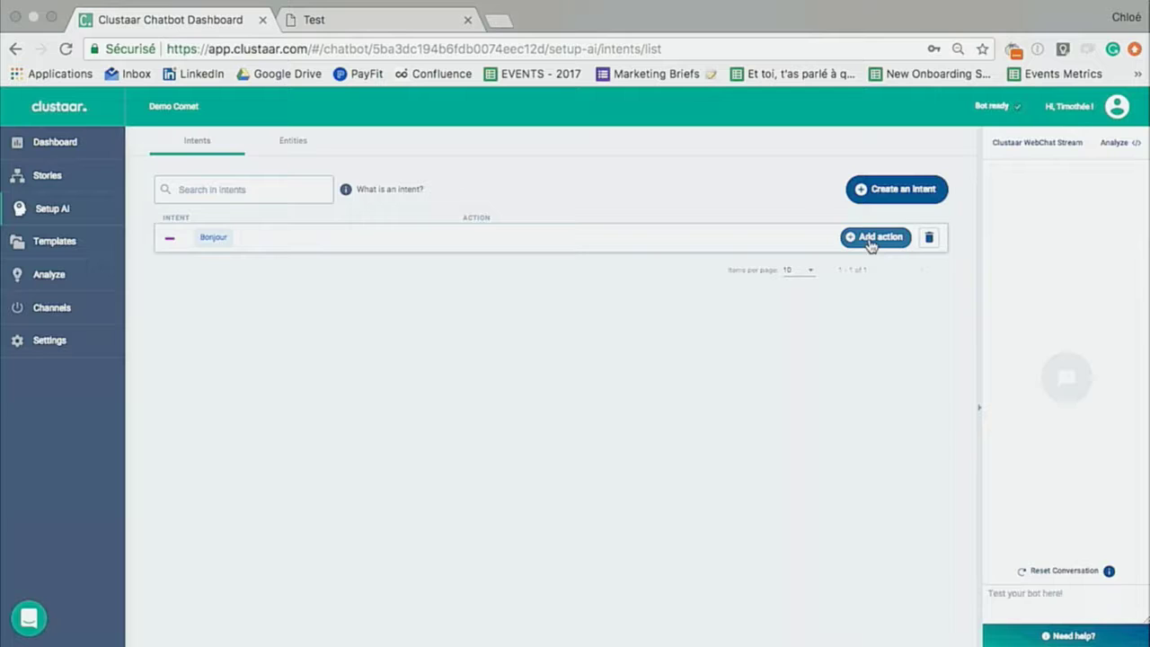
# - Examine the actions offered for a quick answer on the Bonjour intent, without creating one
pyautogui.click(870, 239)
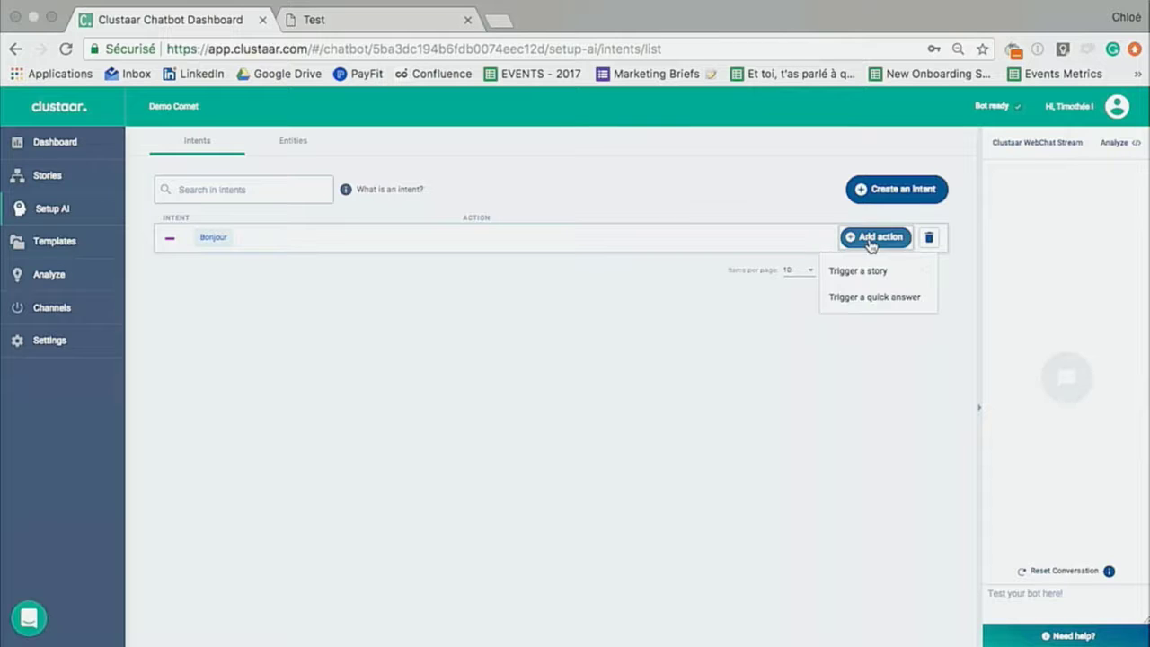
pyautogui.click(876, 298)
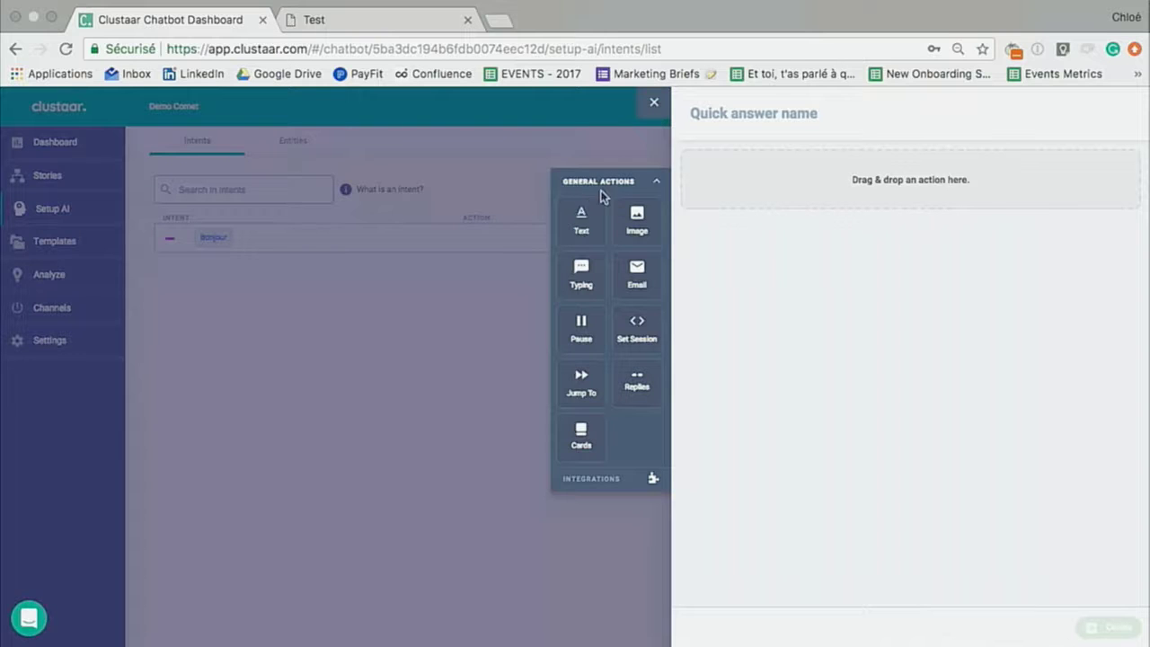
pyautogui.click(654, 102)
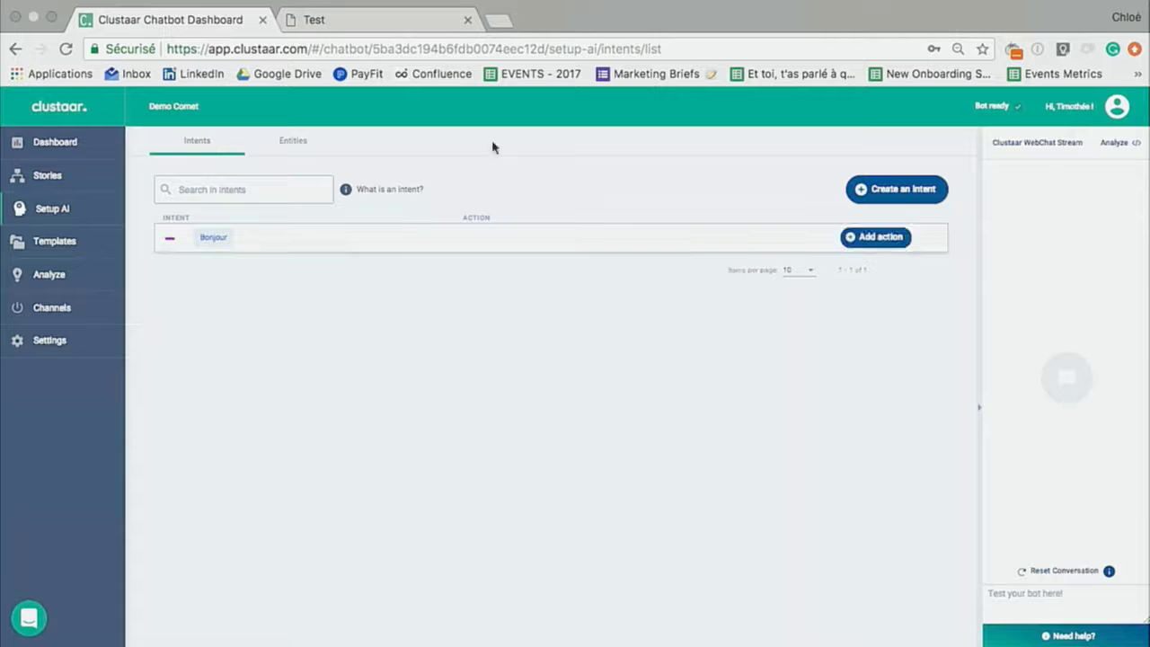
pyautogui.click(499, 22)
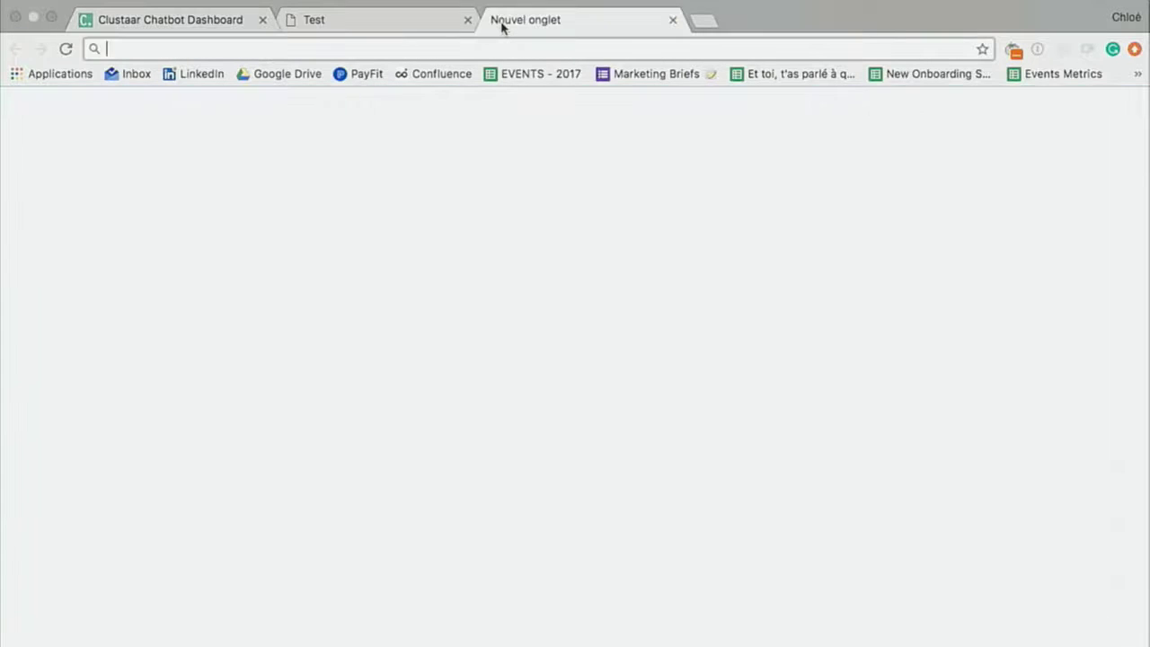
pyautogui.write('app')
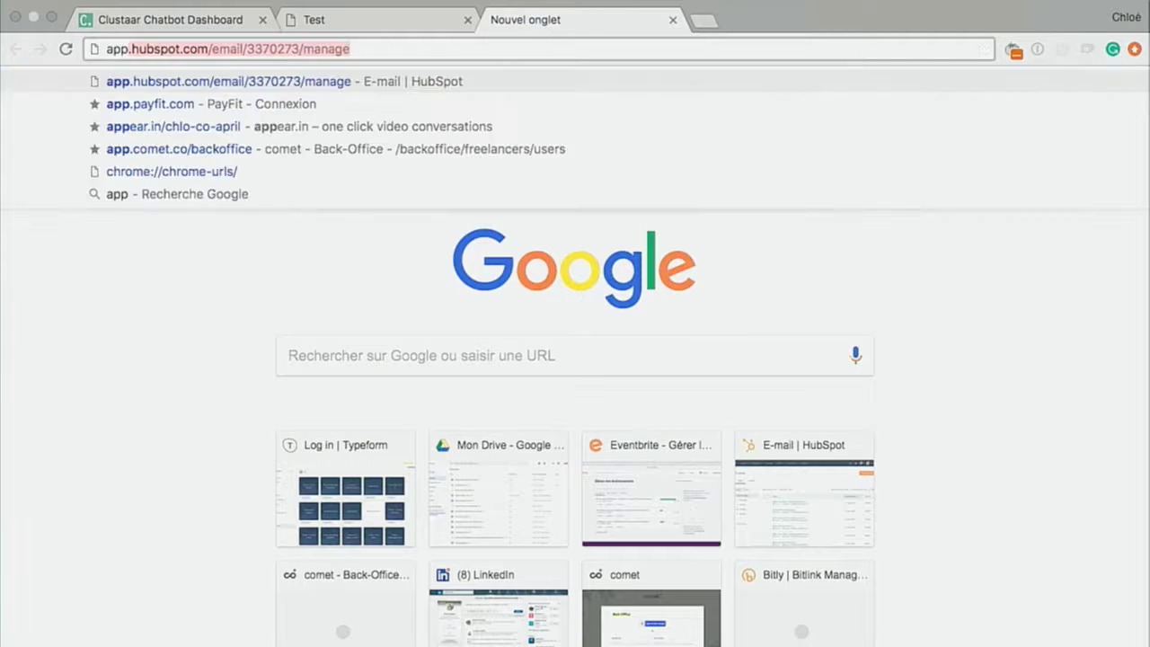
pyautogui.press('BackSpace')
pyautogui.press('BackSpace')
pyautogui.press('BackSpace')
pyautogui.press('BackSpace')
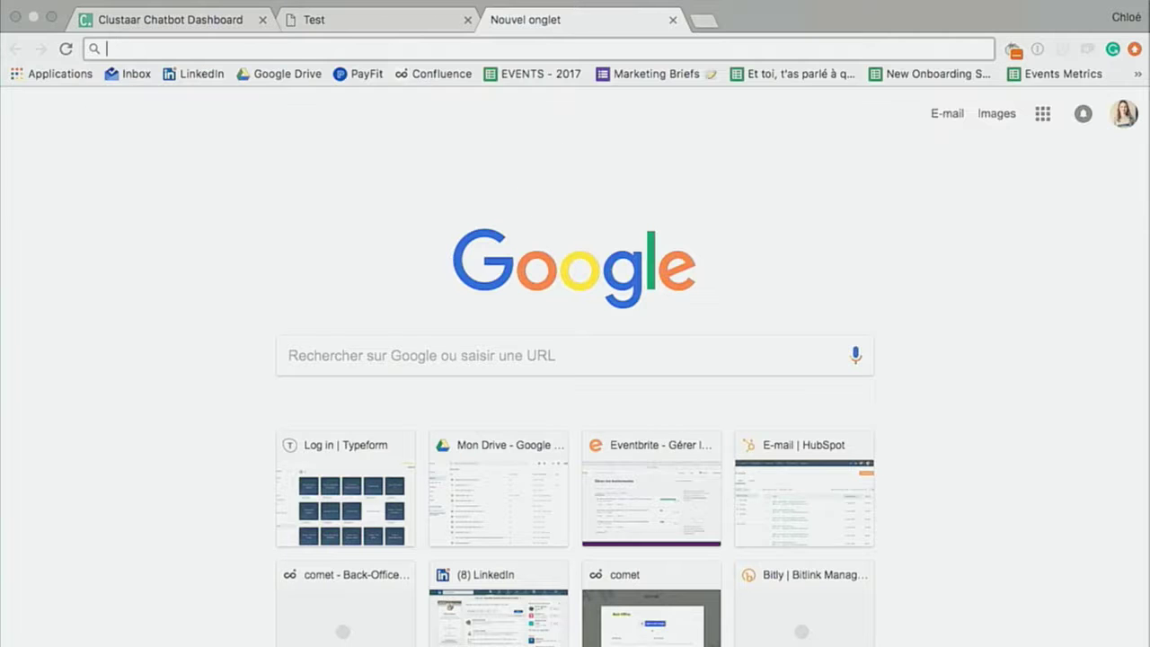
pyautogui.click(206, 22)
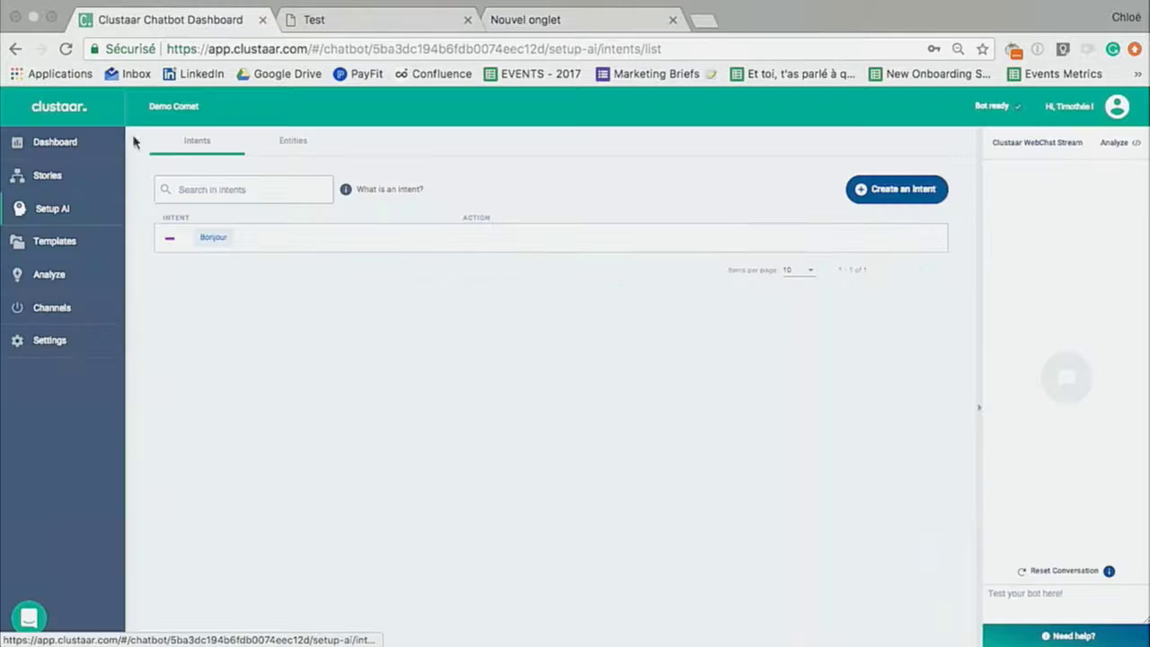
# - Open the bots list in a separate tab, search for "fdj" and examine the FDJ bot's story "Comment envoyer mes PJ ?"
pyautogui.rightClick(104, 117)
pyautogui.click(104, 119)
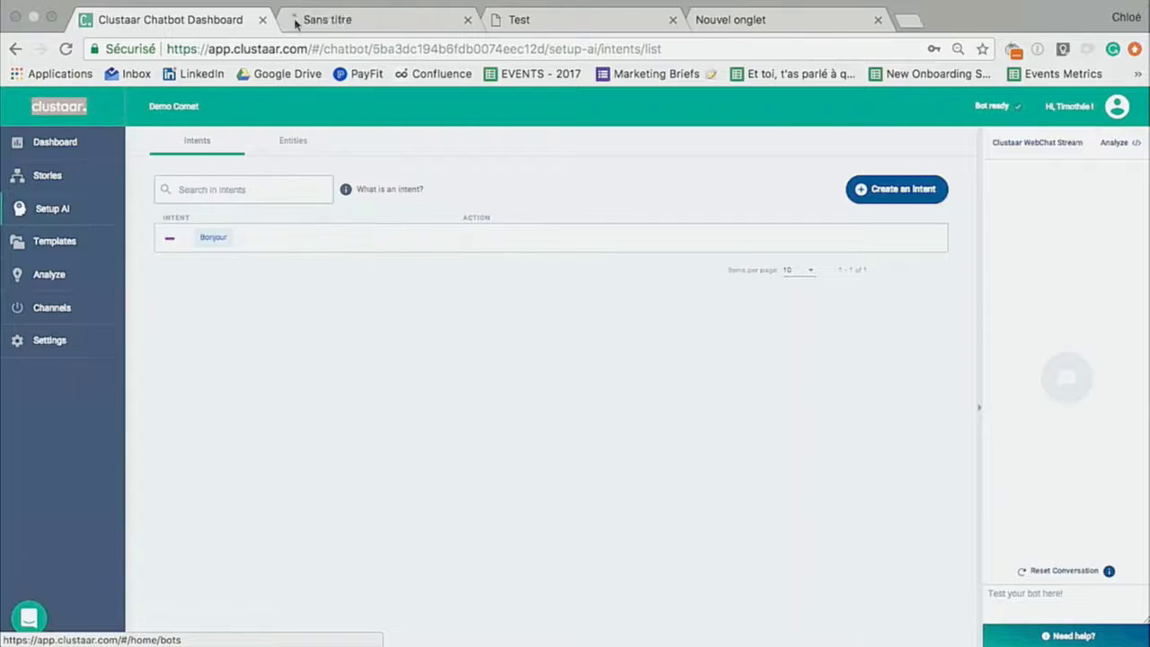
pyautogui.click(398, 20)
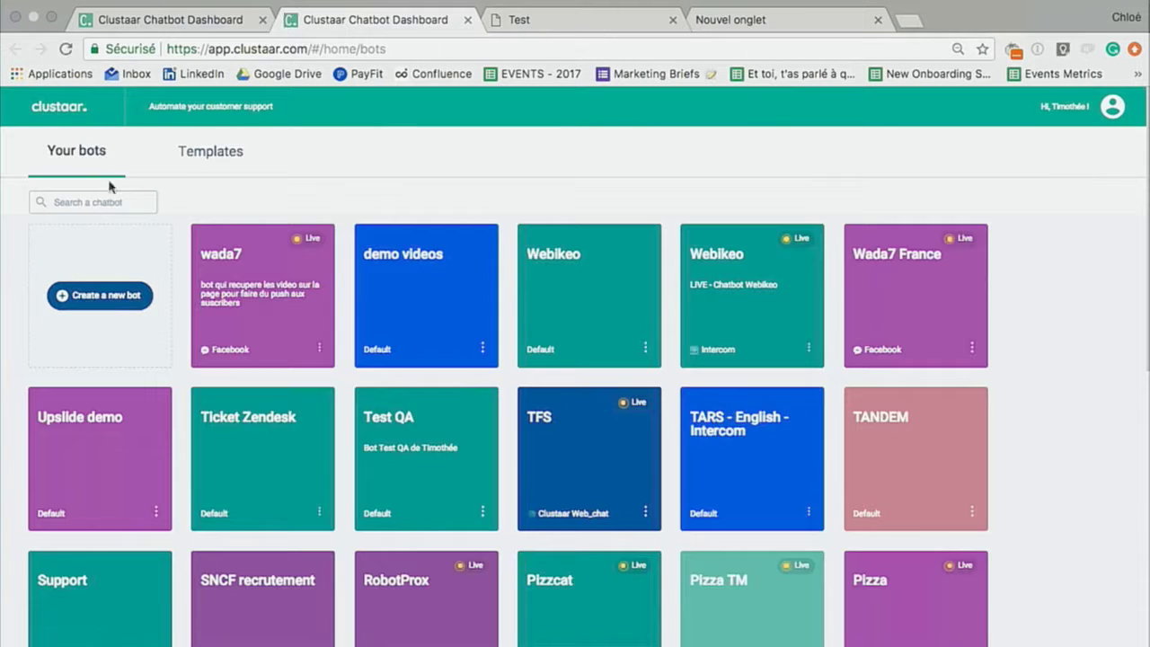
pyautogui.click(114, 200)
pyautogui.write('fdj')
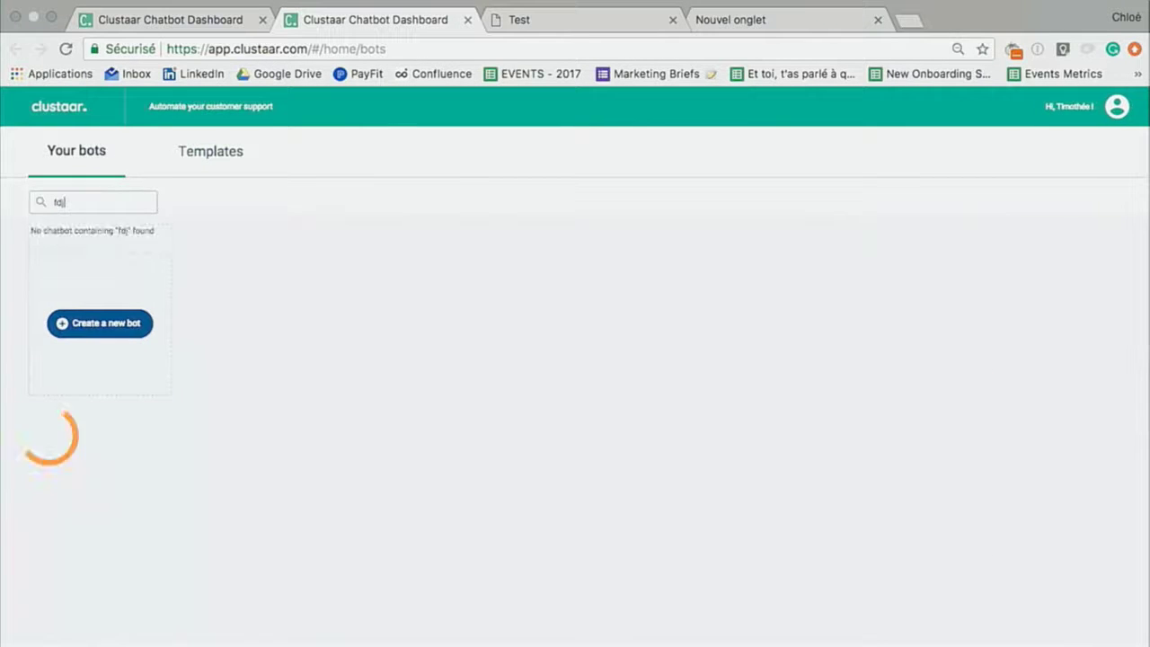
pyautogui.click(252, 243)
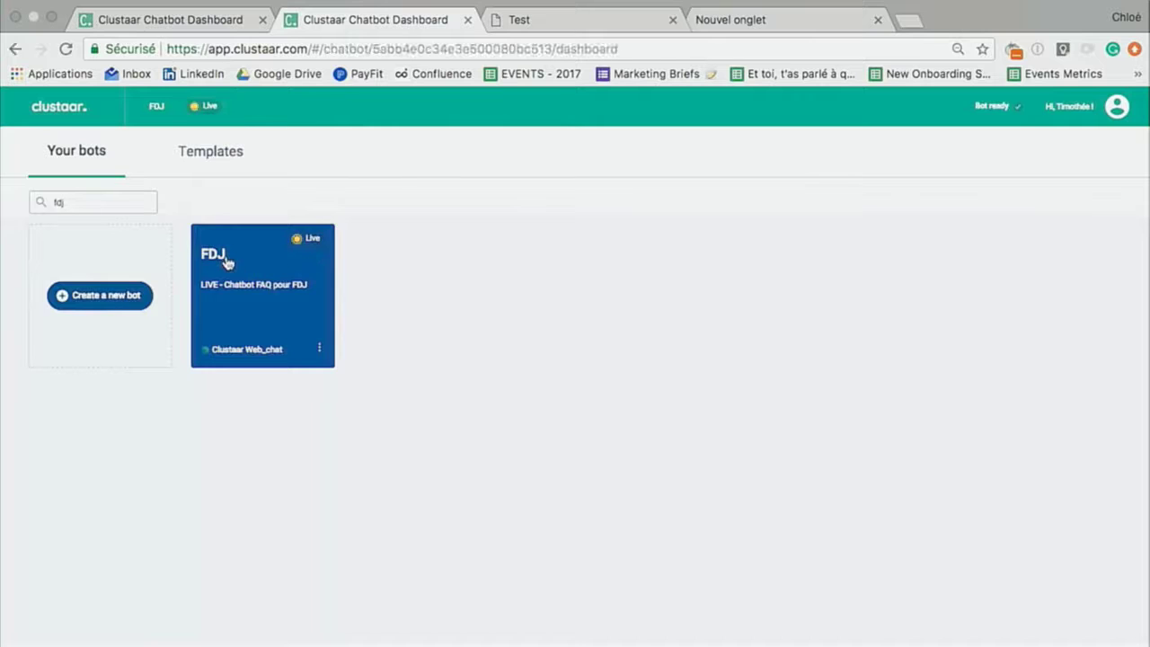
pyautogui.click(68, 179)
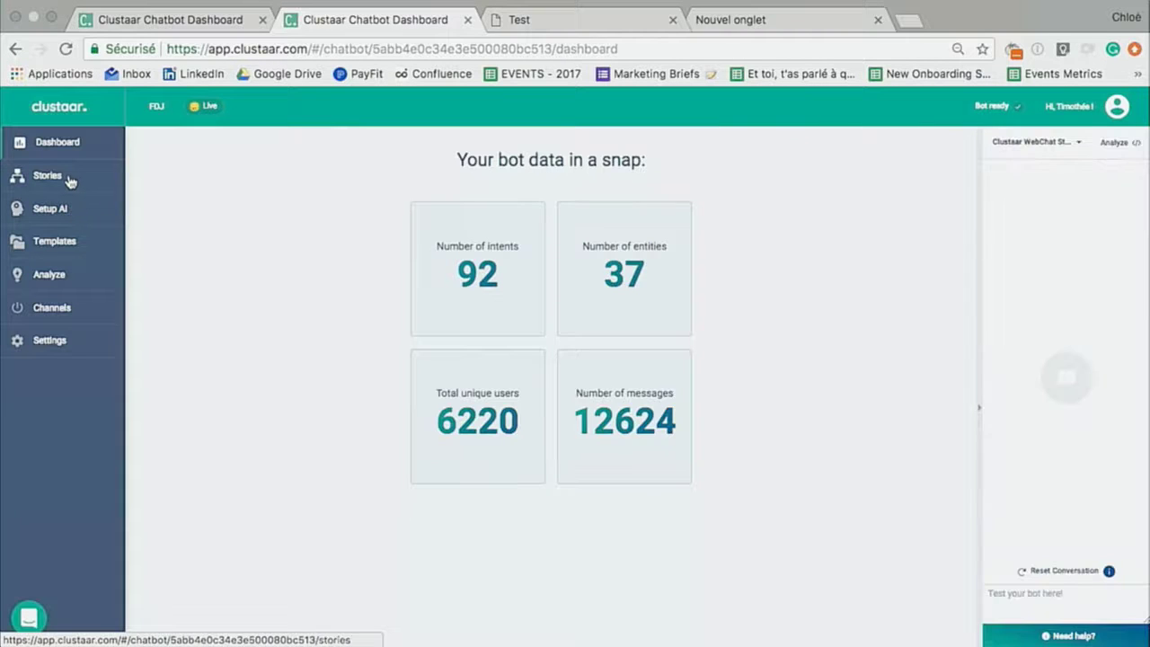
pyautogui.click(300, 518)
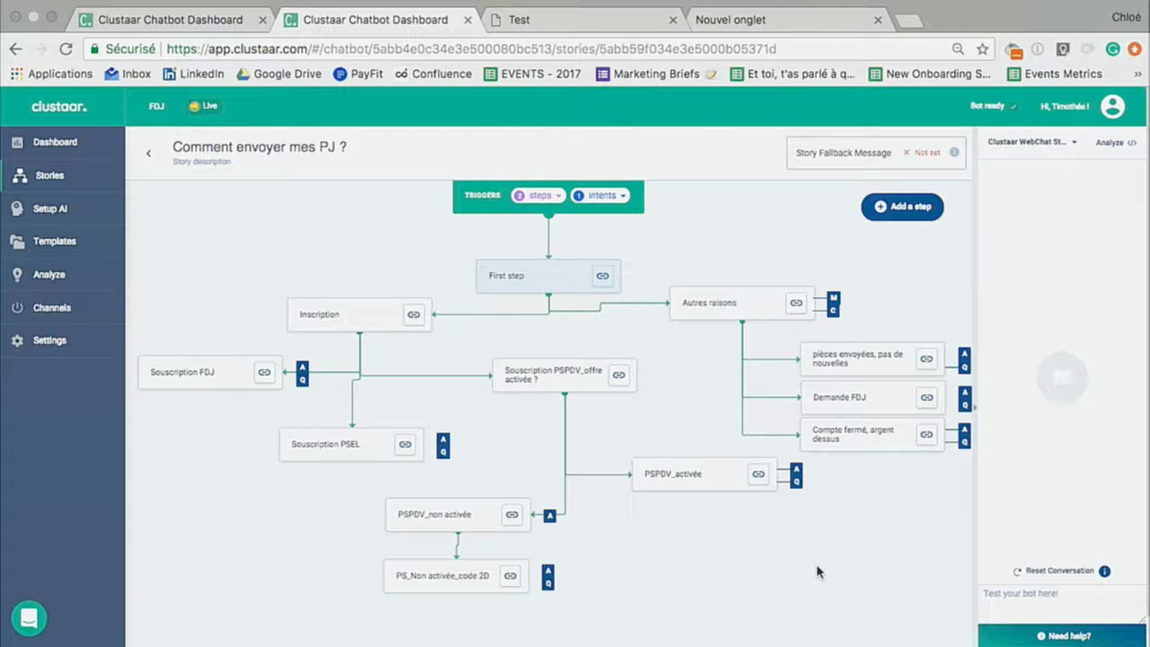
# - Back in the Demo Comet tab, make the Bonjour intent trigger a new story named "bonjour"
pyautogui.click(90, 22)
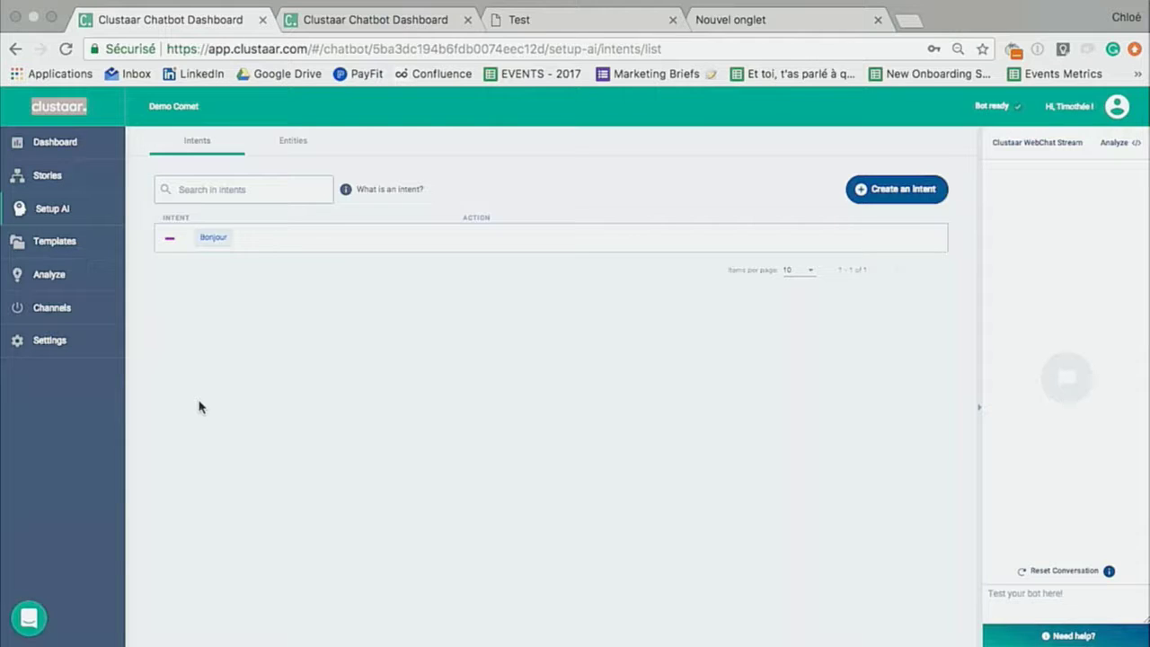
pyautogui.moveTo(754, 222)
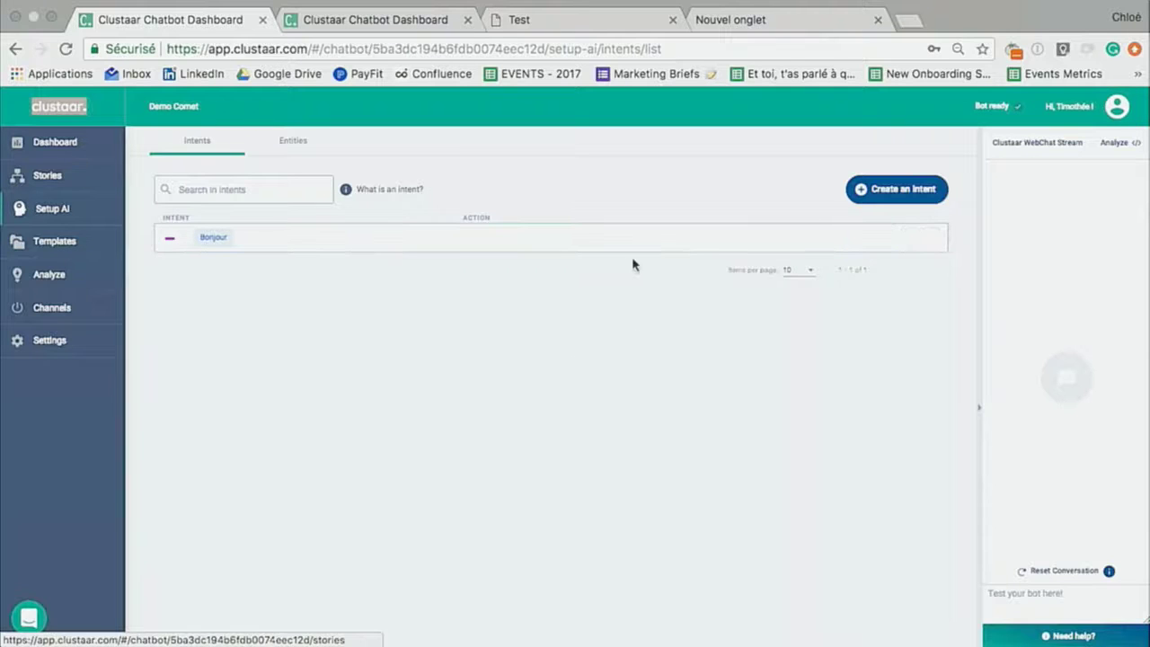
pyautogui.click(882, 237)
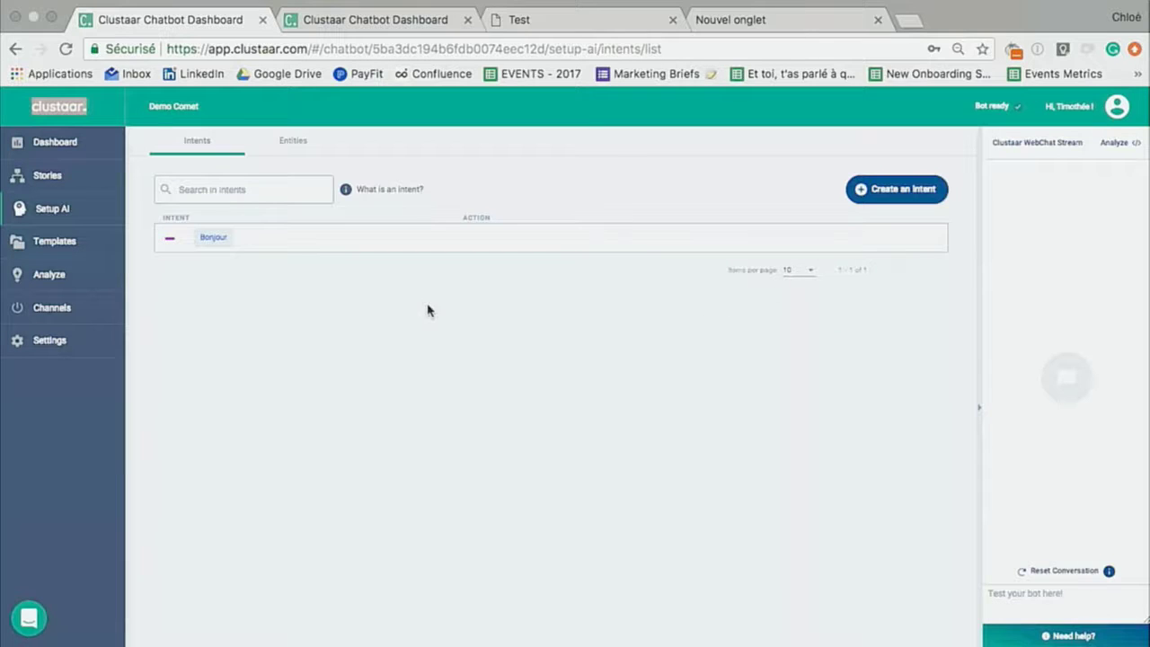
pyautogui.moveTo(780, 243)
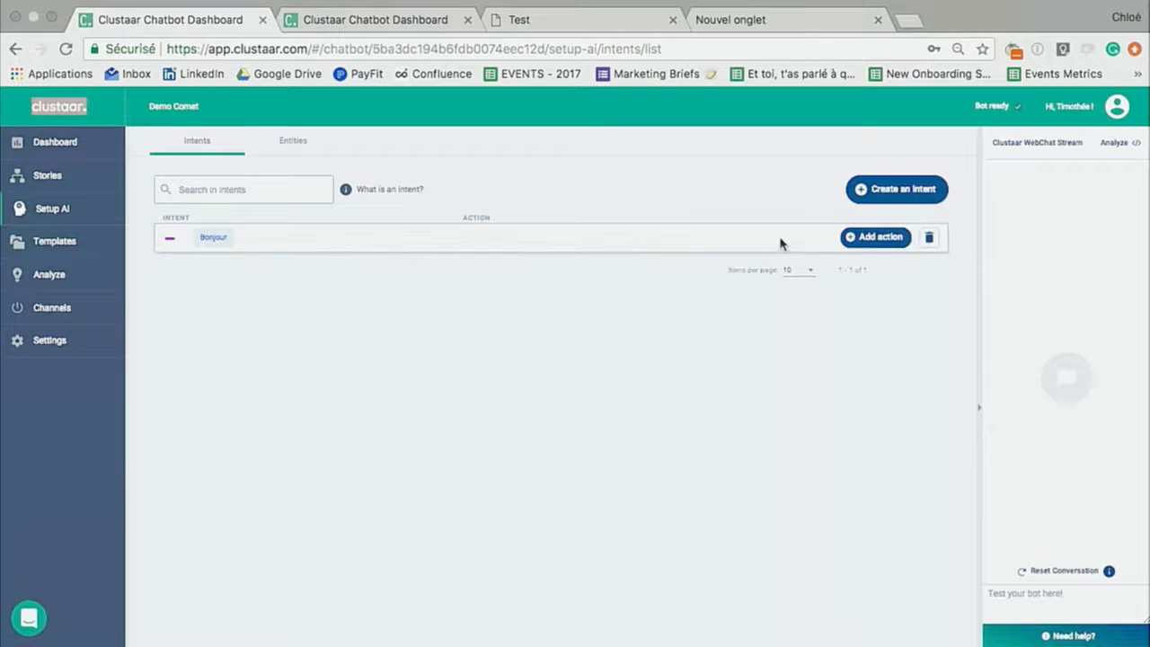
pyautogui.click(849, 237)
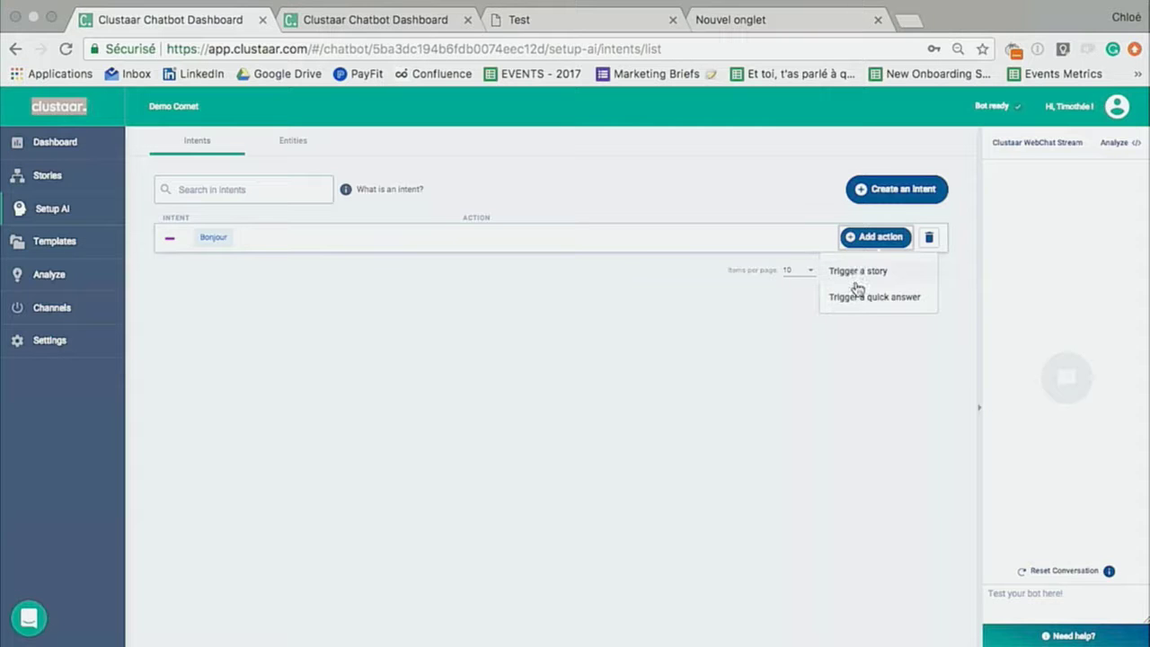
pyautogui.click(857, 275)
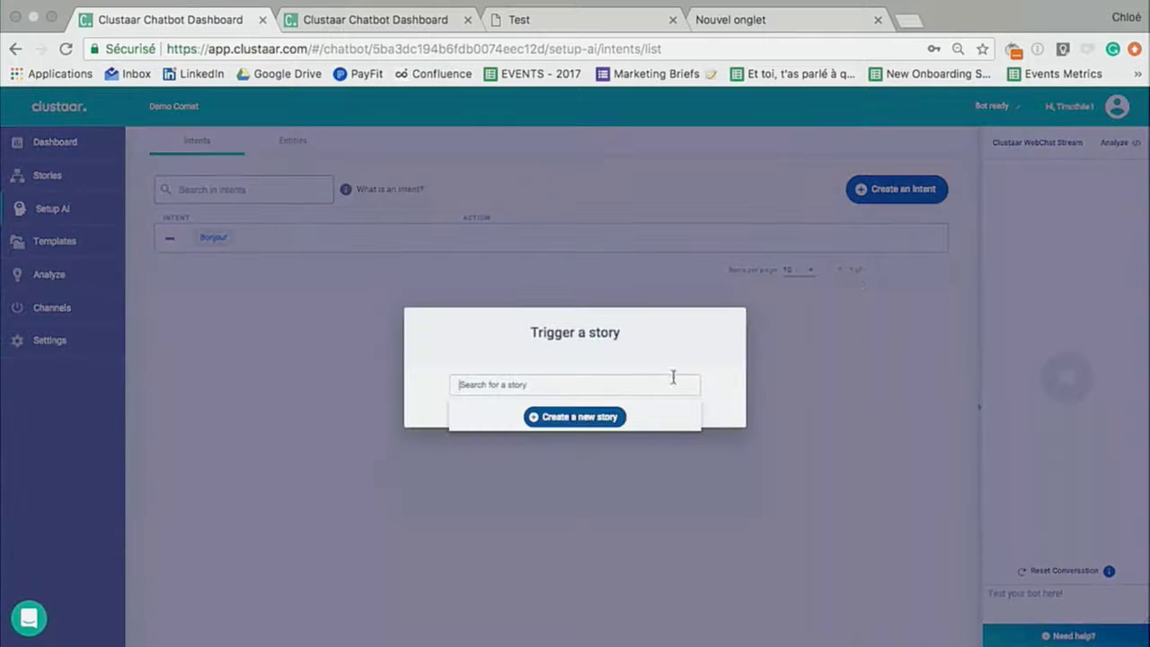
pyautogui.click(600, 417)
pyautogui.write('bonjour')
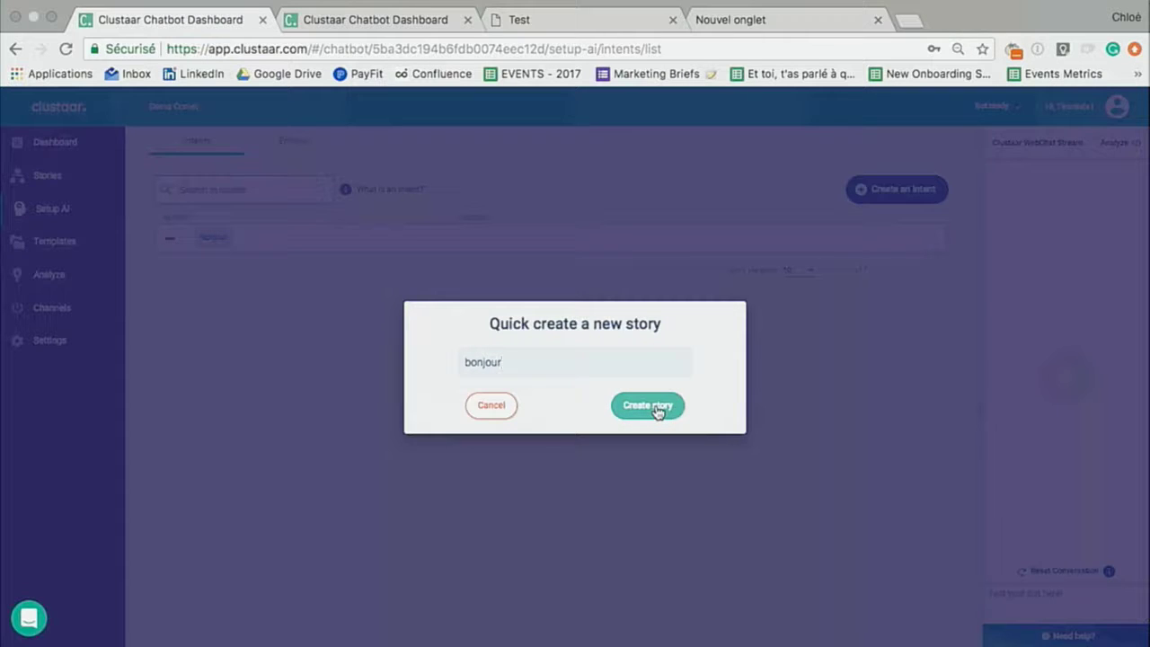
pyautogui.click(656, 412)
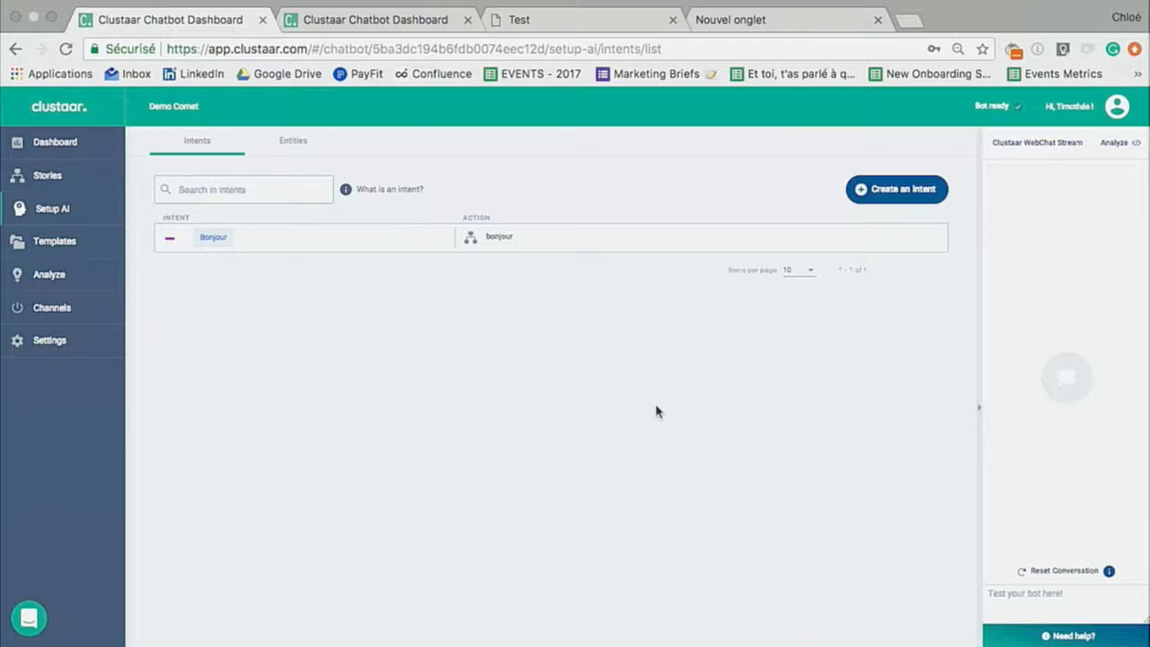
# - Open the bonjour story and examine the steps and intents that trigger it
pyautogui.click(481, 241)
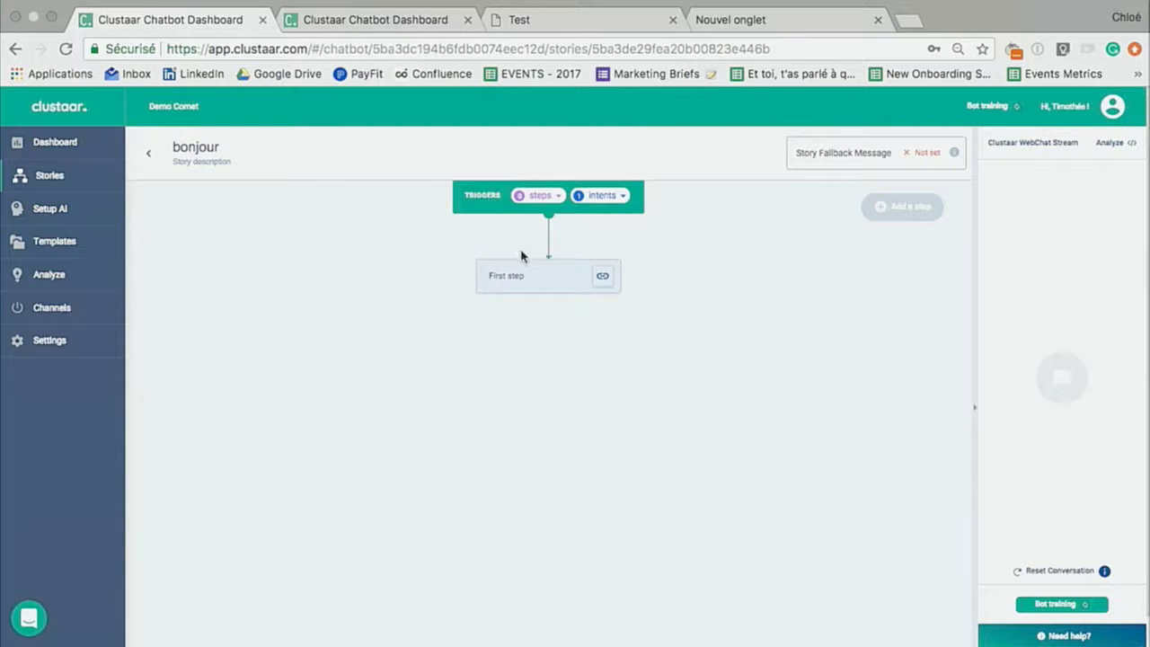
pyautogui.click(575, 195)
pyautogui.click(503, 220)
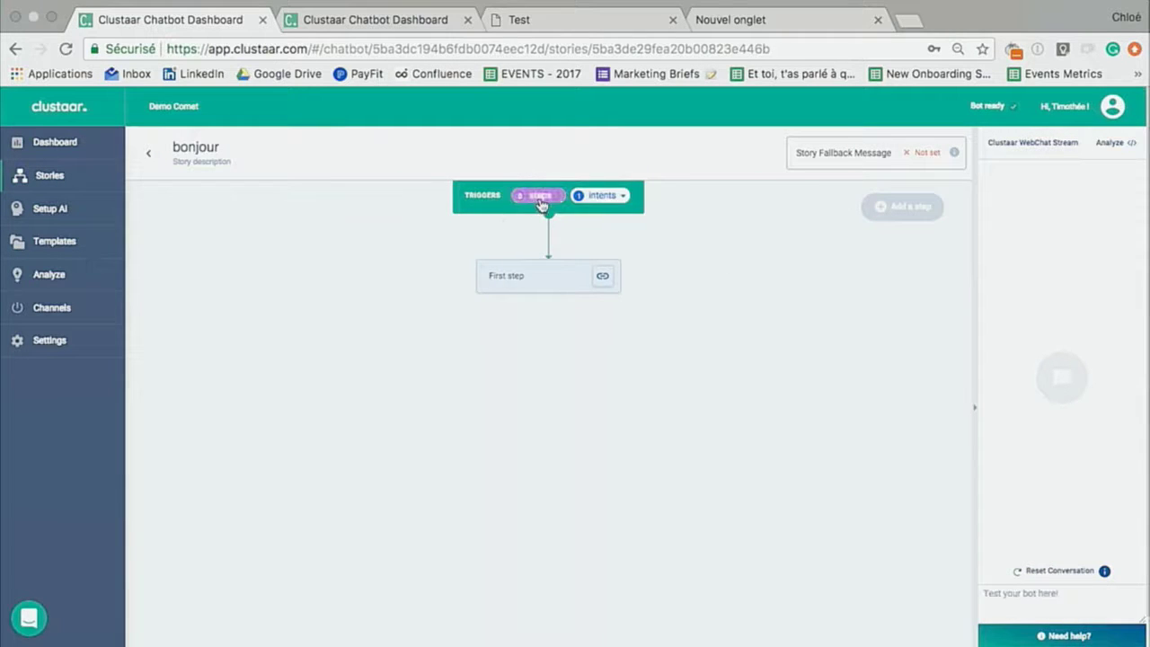
pyautogui.click(595, 197)
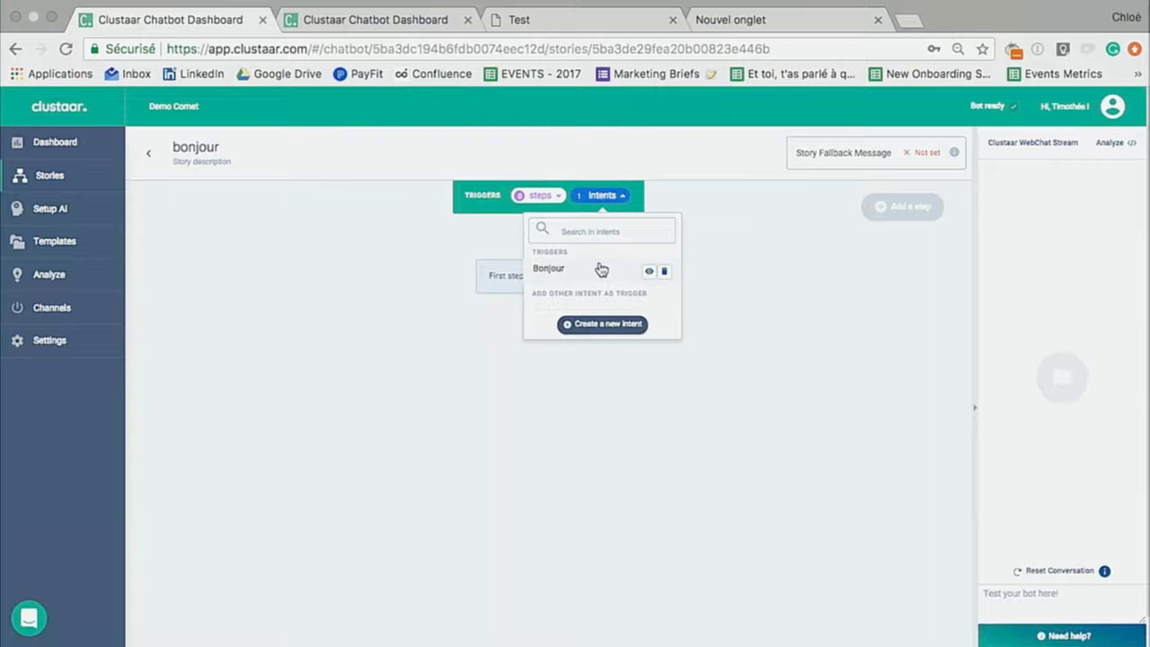
pyautogui.click(549, 200)
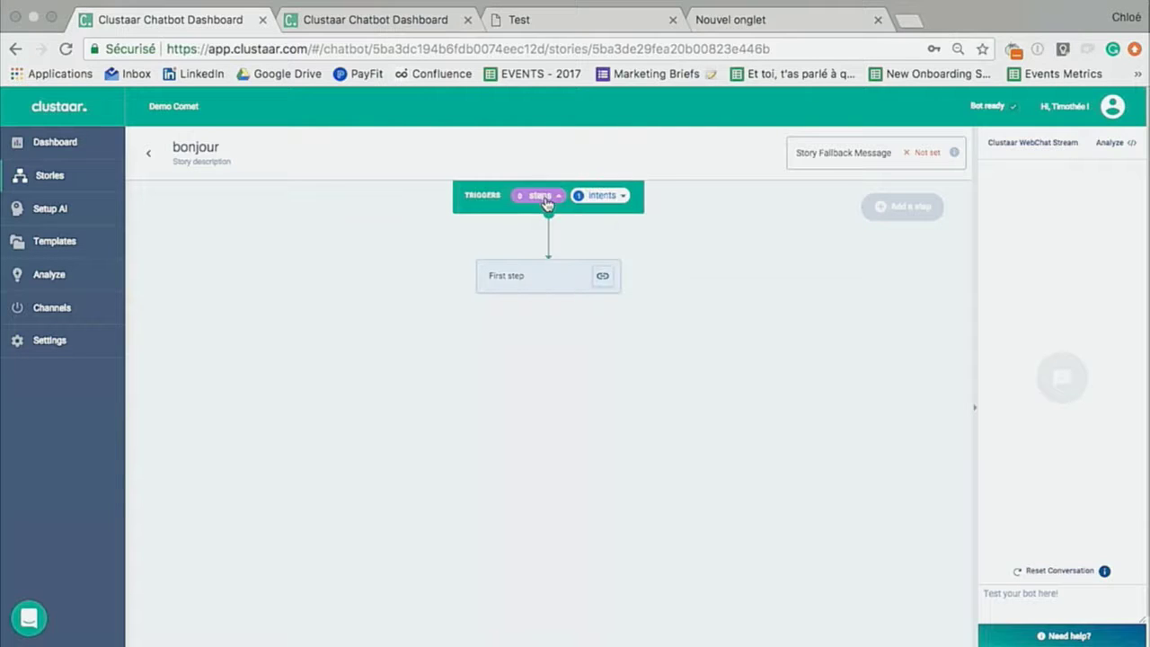
# - Add a Text action reading "Salut !" to the bonjour story's first step and save the step
pyautogui.click(519, 278)
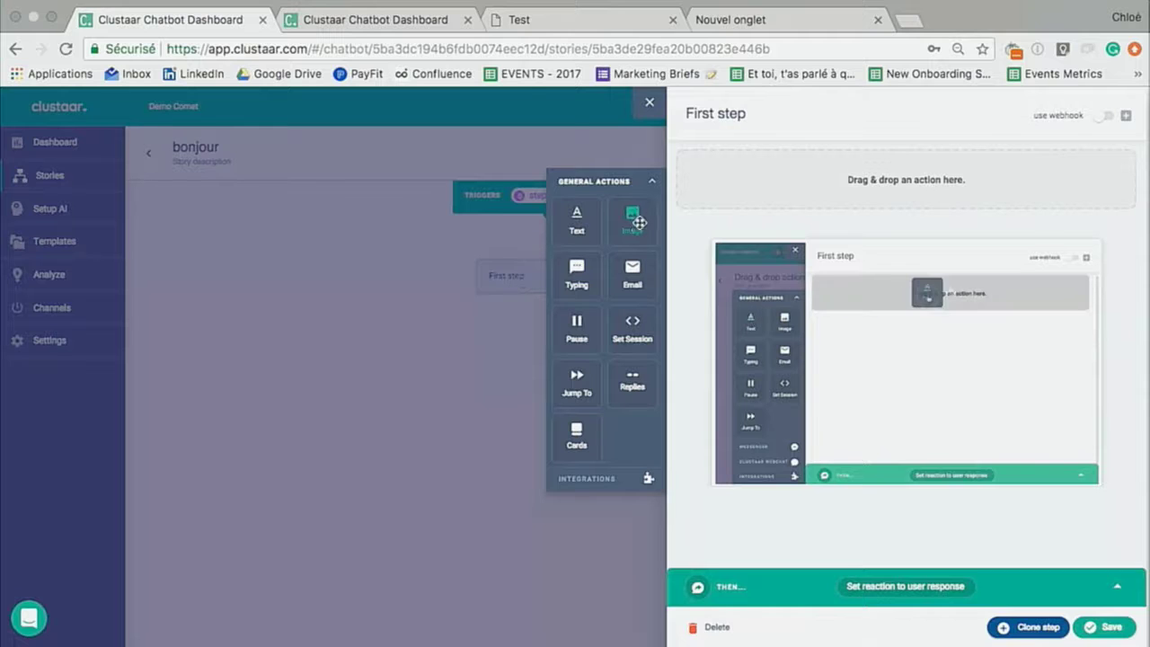
pyautogui.moveTo(577, 220); pyautogui.dragTo(782, 191)
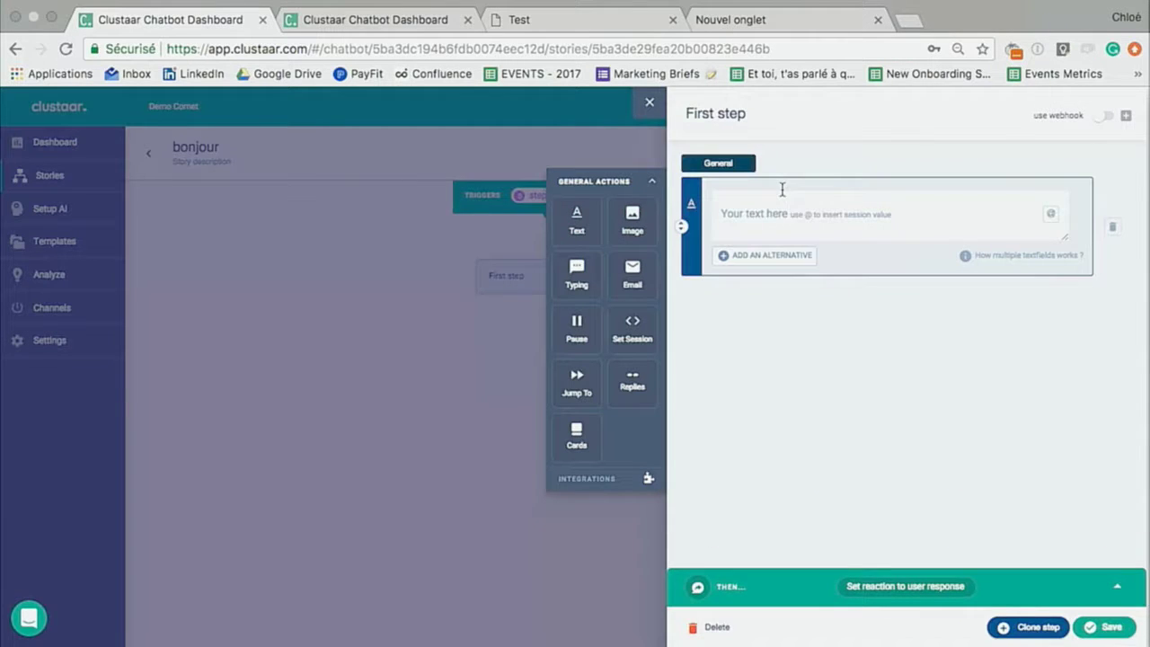
pyautogui.click(810, 233)
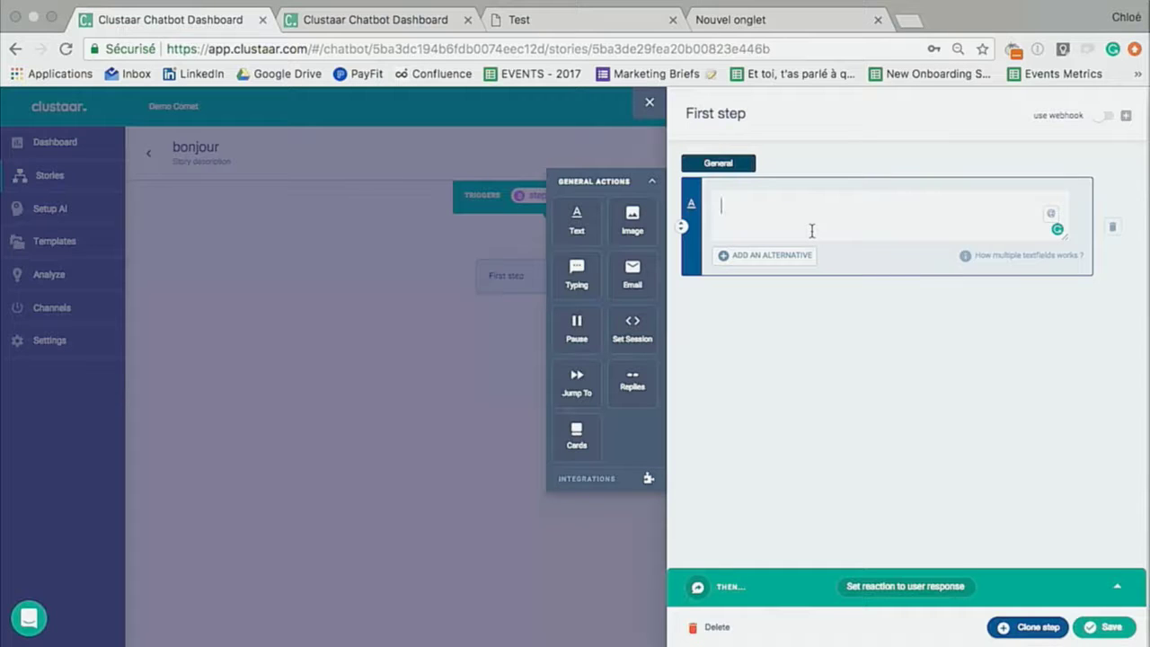
pyautogui.write('Salut !')
pyautogui.click(1052, 323)
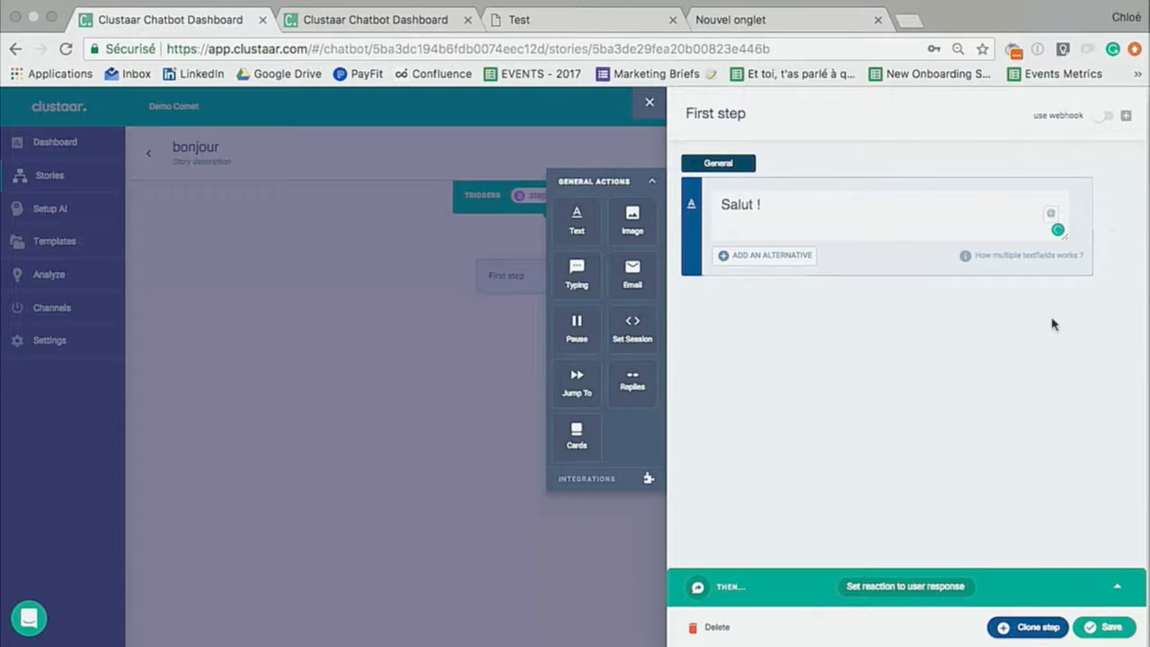
pyautogui.click(1099, 628)
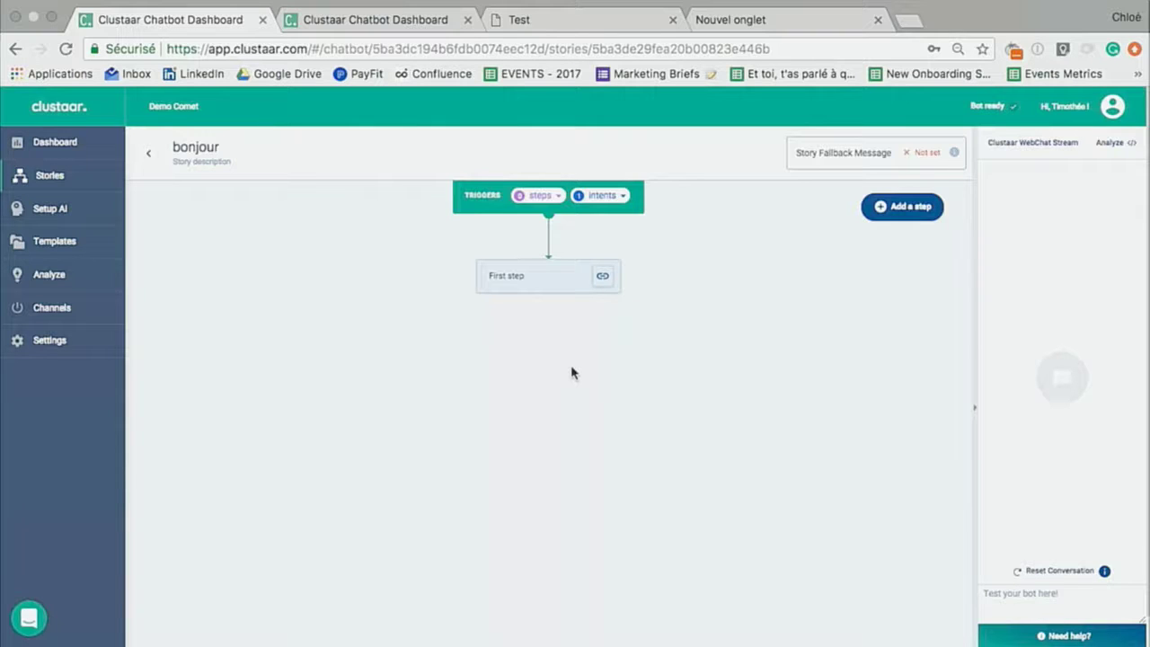
# - Reopen the first step, write "Comment vas-tu ?" after "Salut !", then copy that question and remove it from the text
pyautogui.click(530, 285)
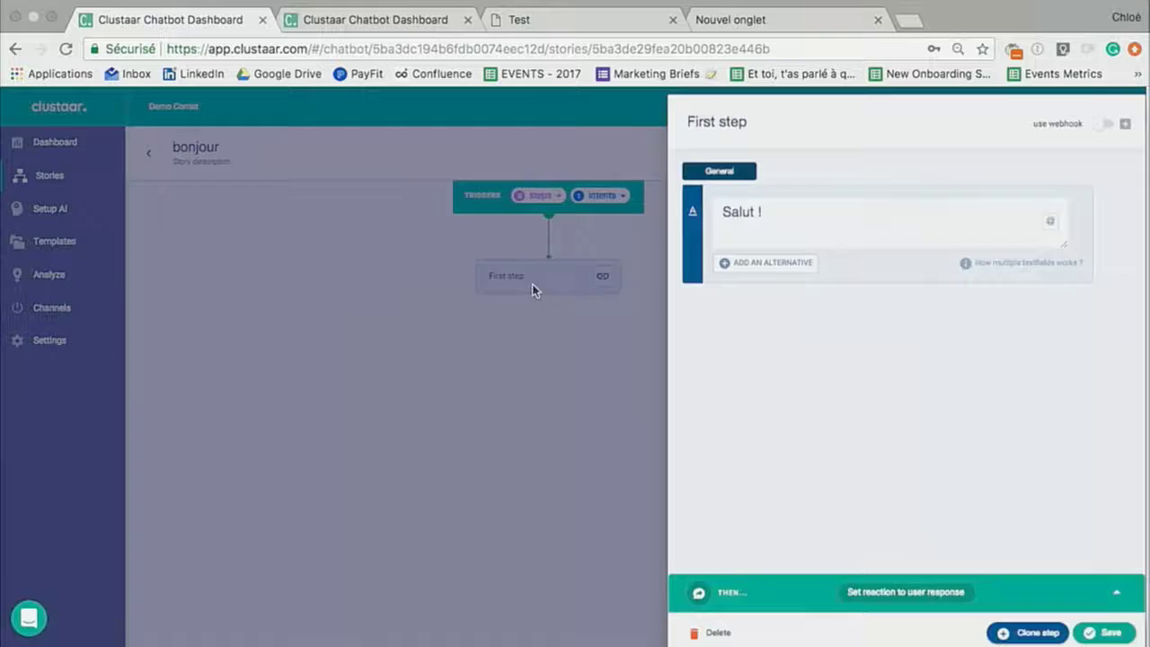
pyautogui.click(924, 212)
pyautogui.write('Comme')
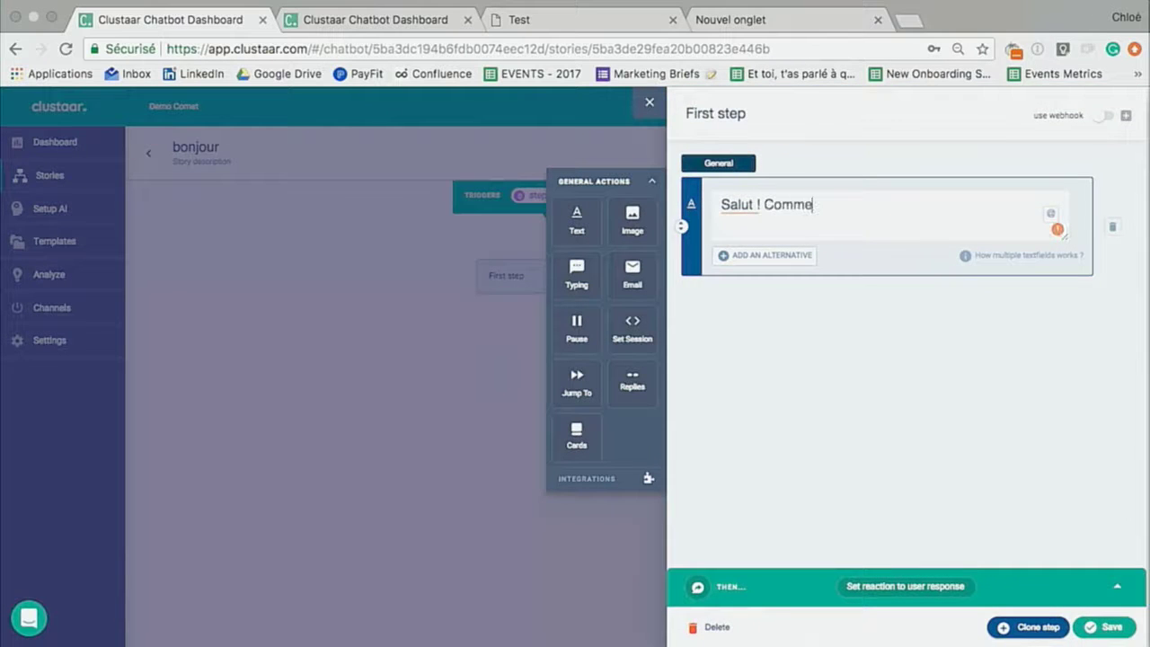
pyautogui.write('nt vas-tu ?')
pyautogui.hotkey('shift', 'Left')
pyautogui.hotkey('shift', 'Left')
pyautogui.hotkey('shift', 'Left')
pyautogui.hotkey('shift', 'Left')
pyautogui.hotkey('shift', 'Left')
pyautogui.hotkey('shift', 'Left')
pyautogui.hotkey('shift', 'Left')
pyautogui.hotkey('shift', 'Left')
pyautogui.hotkey('shift', 'Left')
pyautogui.hotkey('shift', 'Left')
pyautogui.hotkey('shift', 'Left')
pyautogui.hotkey('shift', 'Left')
pyautogui.hotkey('shift', 'Left')
pyautogui.hotkey('shift', 'Left')
pyautogui.hotkey('shift', 'Left')
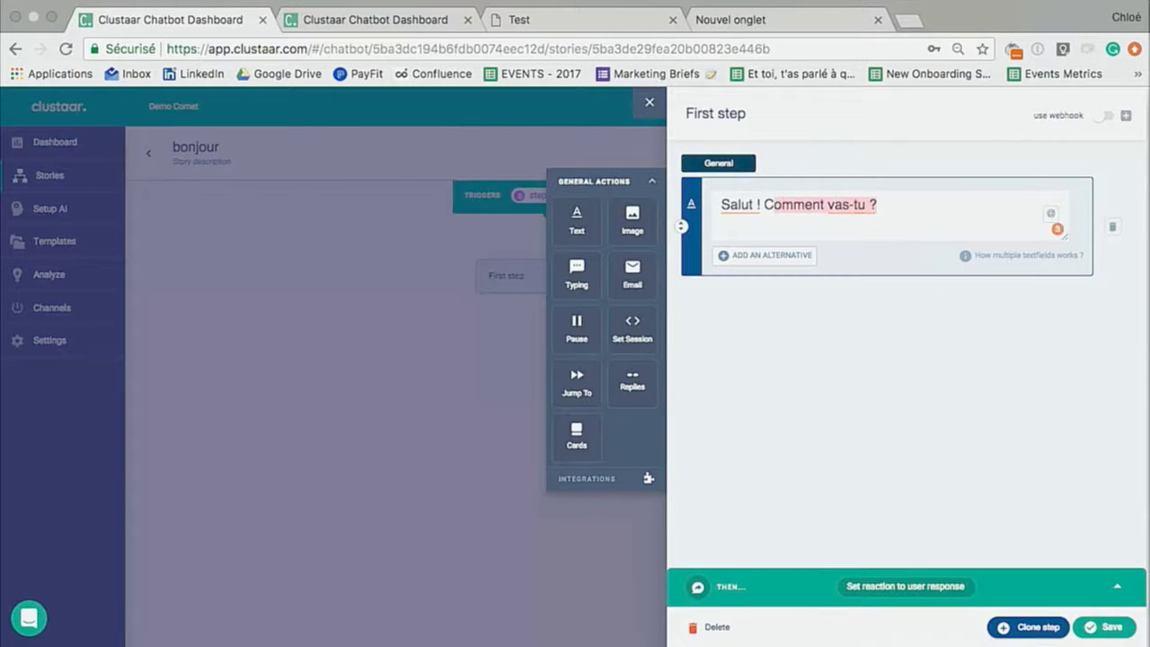
pyautogui.hotkey('shift', 'Left')
pyautogui.press('super+c')
pyautogui.press('BackSpace')
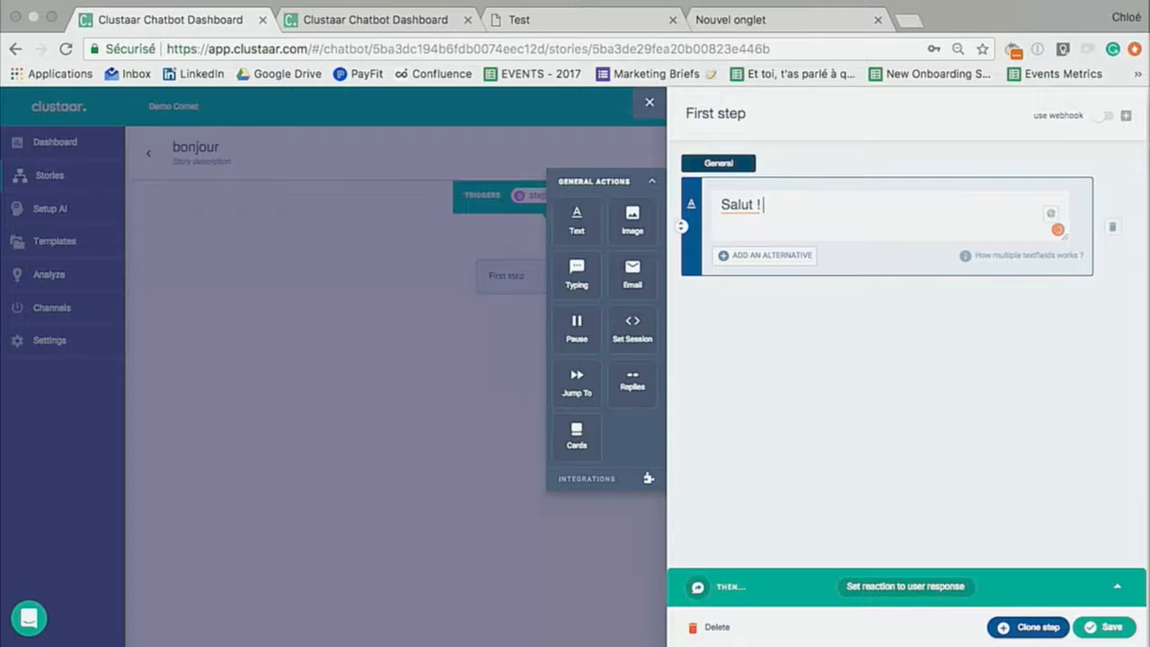
# - Add a Replies action below the greeting text and paste "Comment vas-tu ?" as its question
pyautogui.moveTo(633, 387); pyautogui.dragTo(762, 340)
pyautogui.click(789, 341)
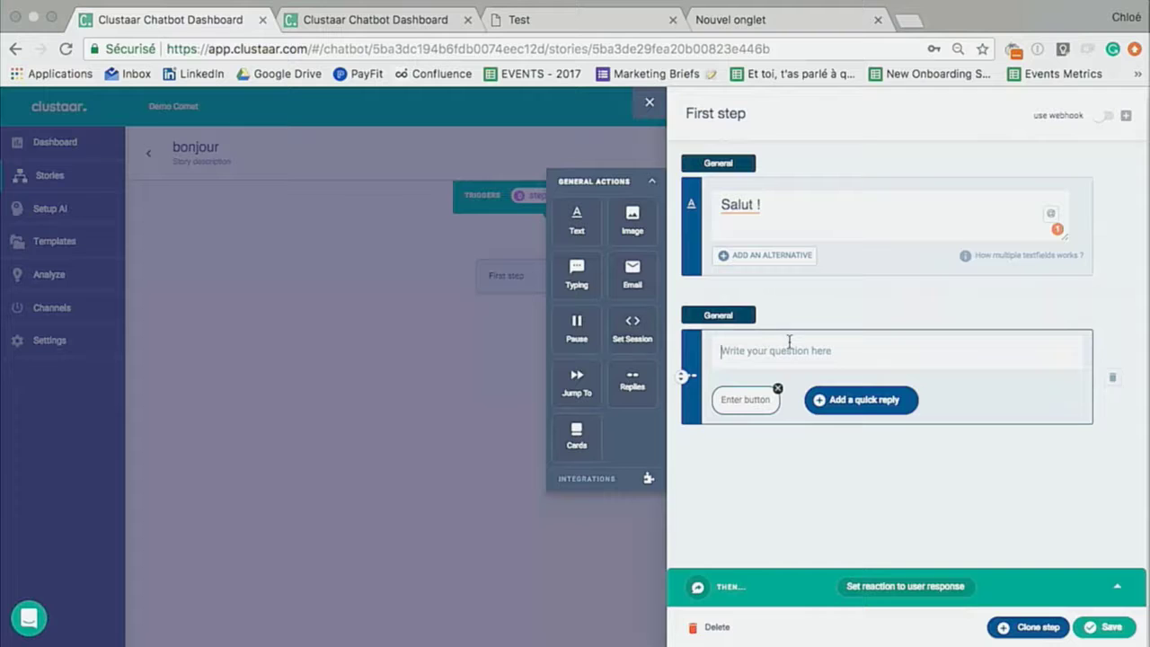
pyautogui.press('super+v')
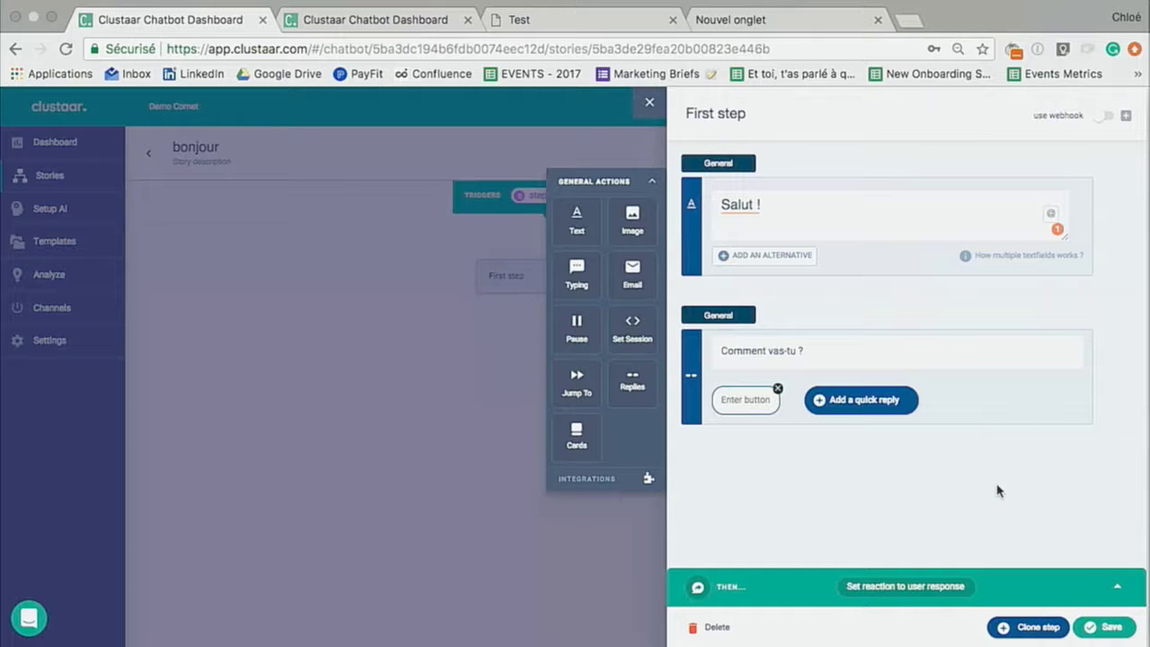
pyautogui.click(1058, 229)
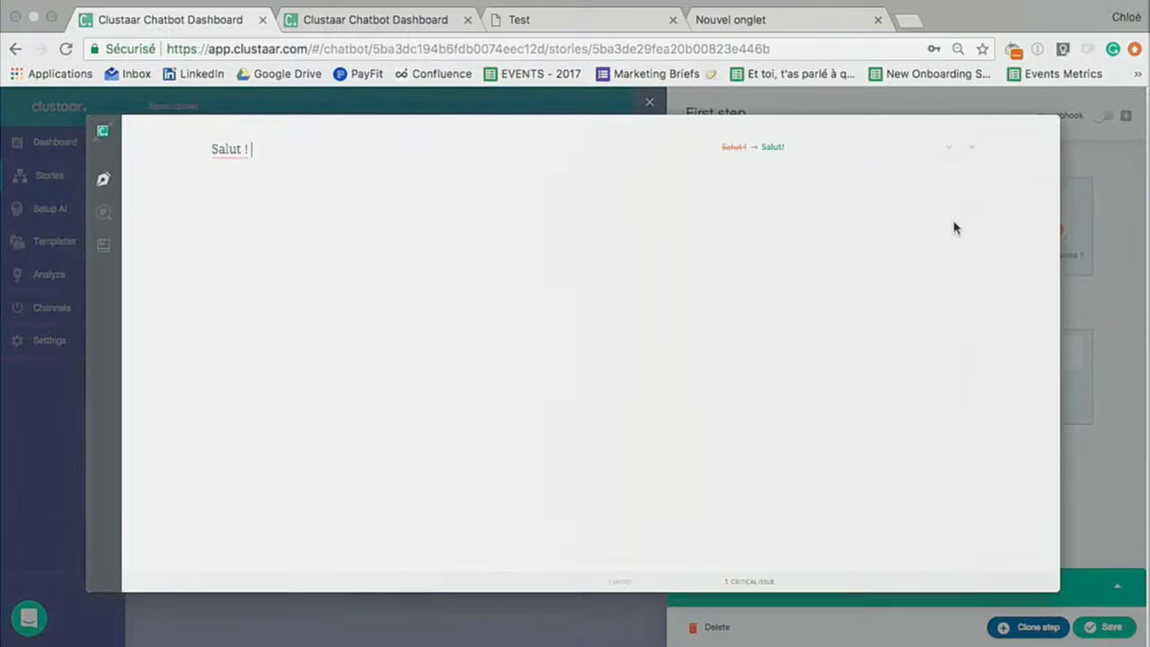
pyautogui.press('Escape')
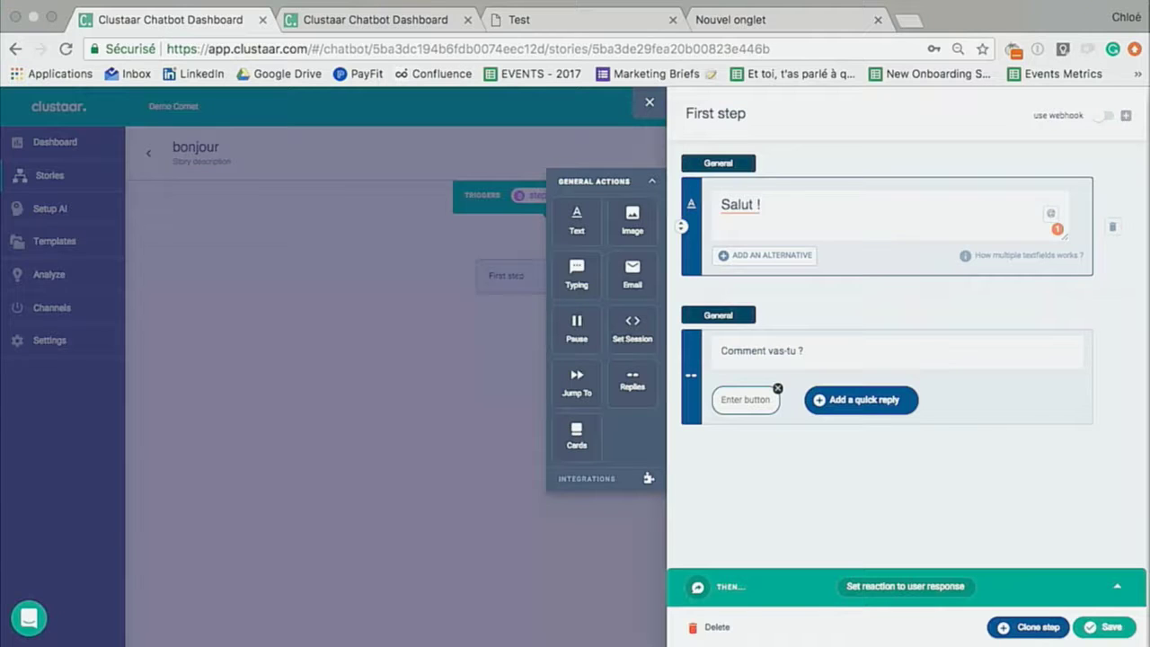
pyautogui.click(1057, 230)
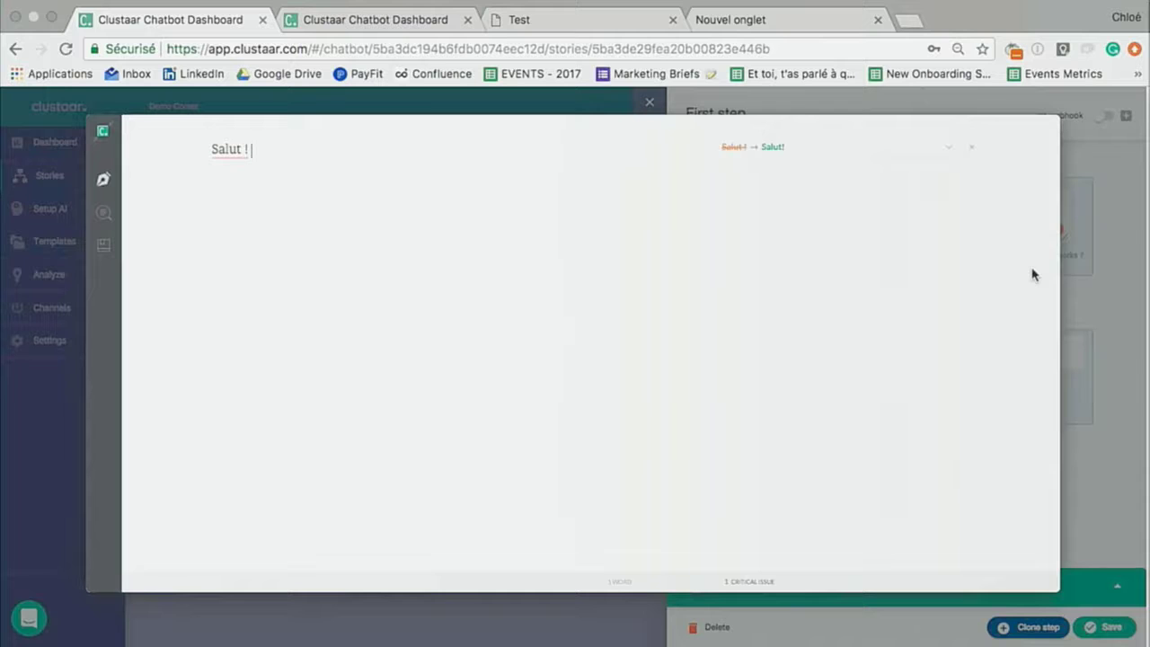
pyautogui.press('Escape')
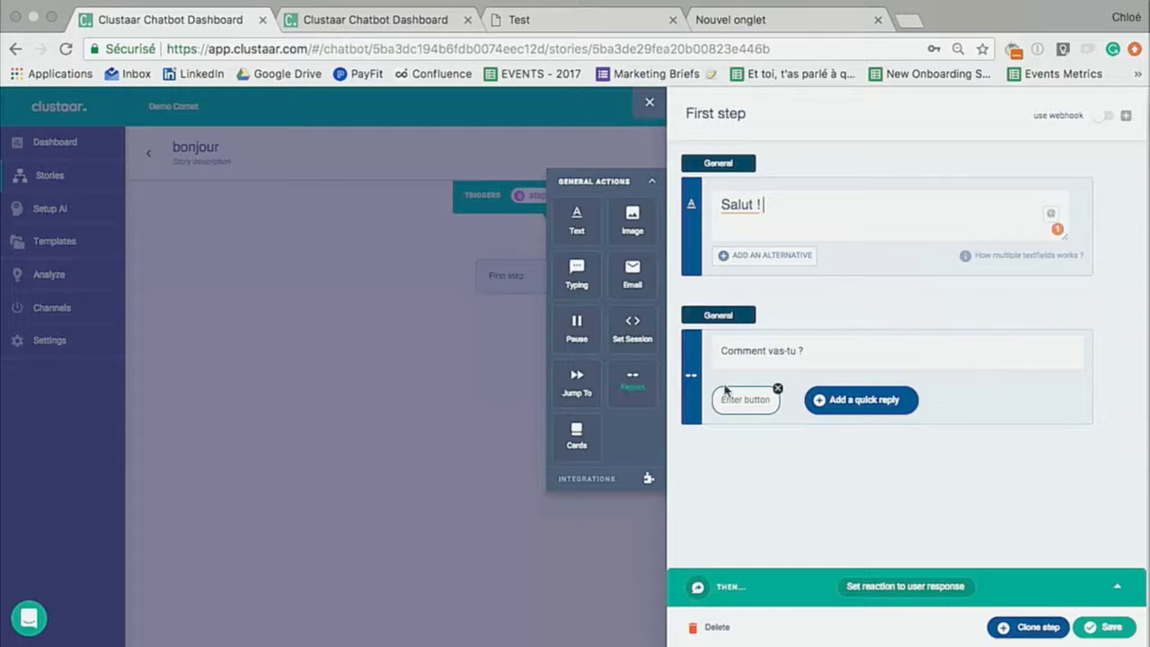
# - Delete the Replies action from the first step and add a new one with the question "comment vas-tu ?"
pyautogui.click(1117, 380)
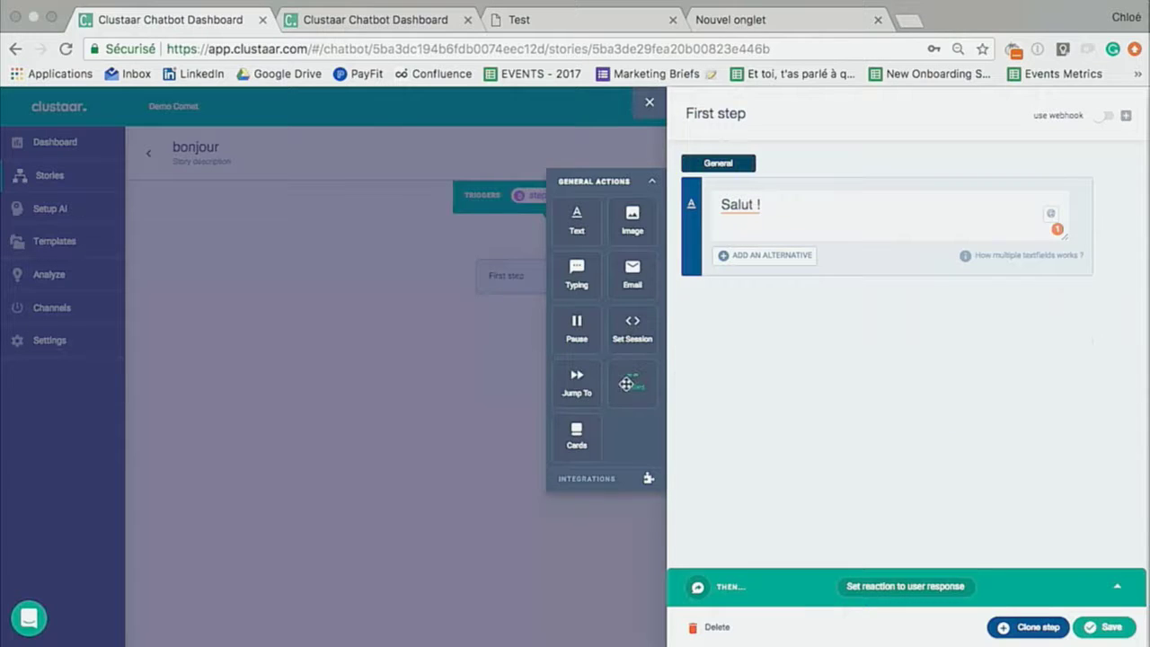
pyautogui.moveTo(629, 380); pyautogui.dragTo(723, 350)
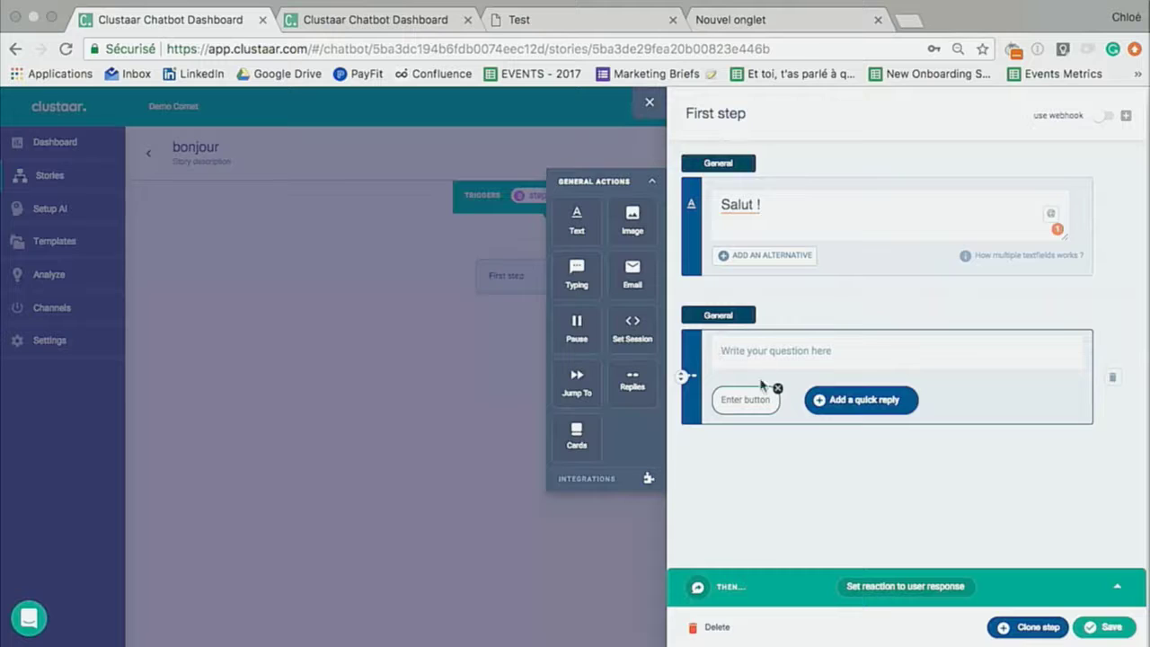
pyautogui.write('c')
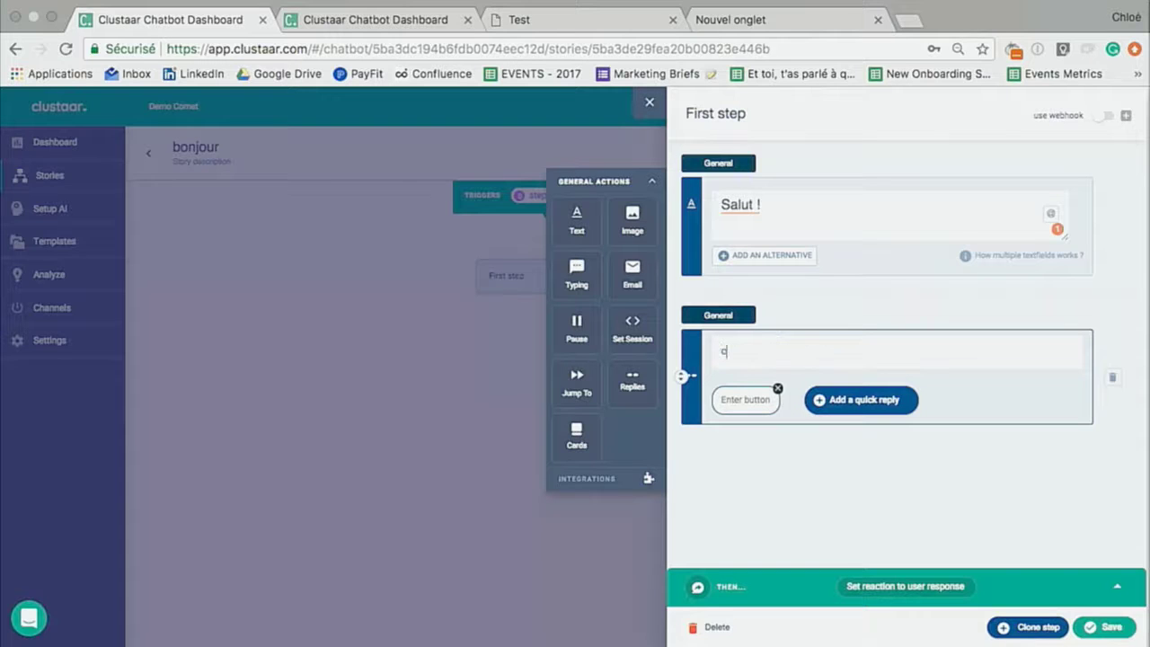
pyautogui.write('omment vas-tu ?')
# - Label the first quick reply "bien" and link it to a new step named "bien" in the bonjour story
pyautogui.click(755, 396)
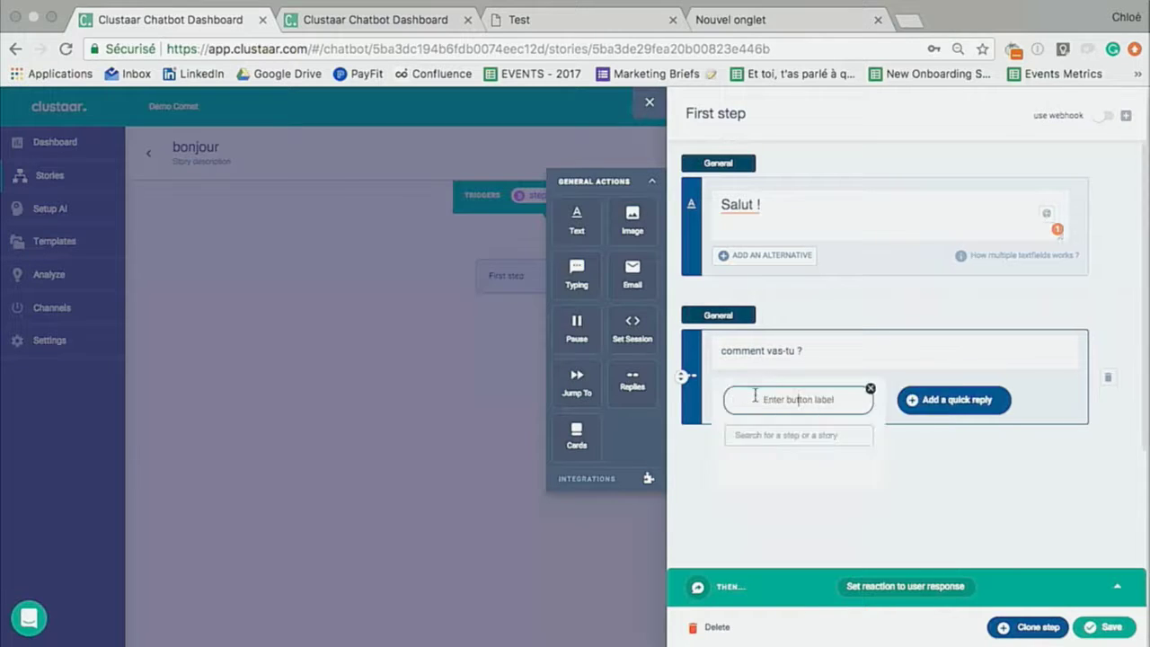
pyautogui.write('bien')
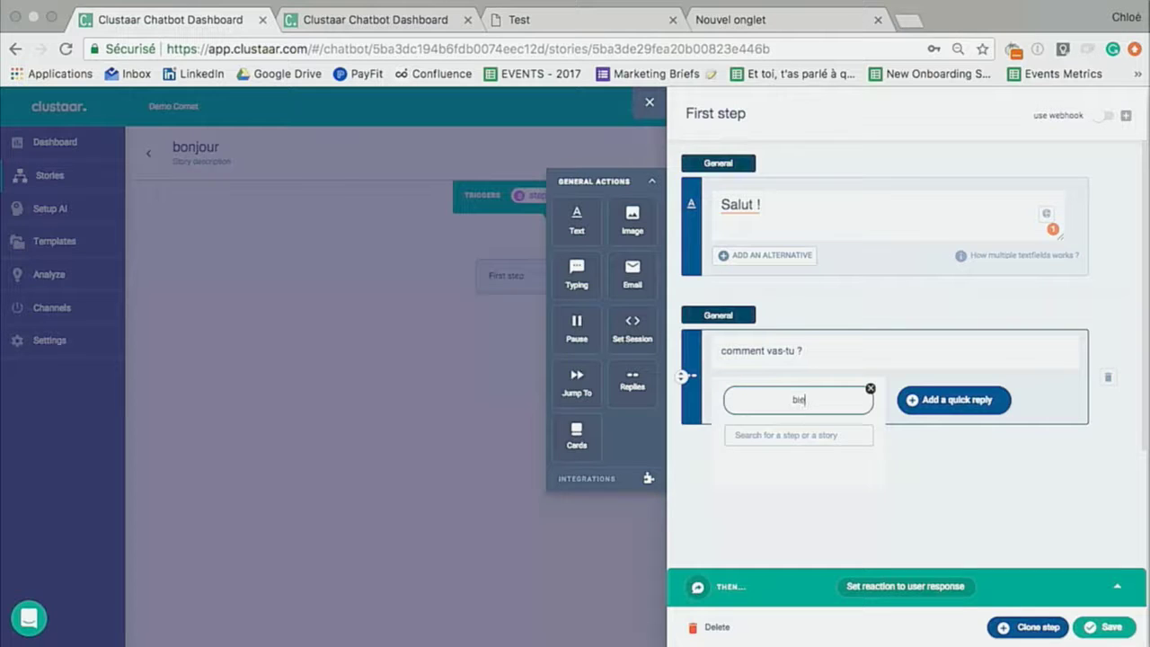
pyautogui.click(817, 435)
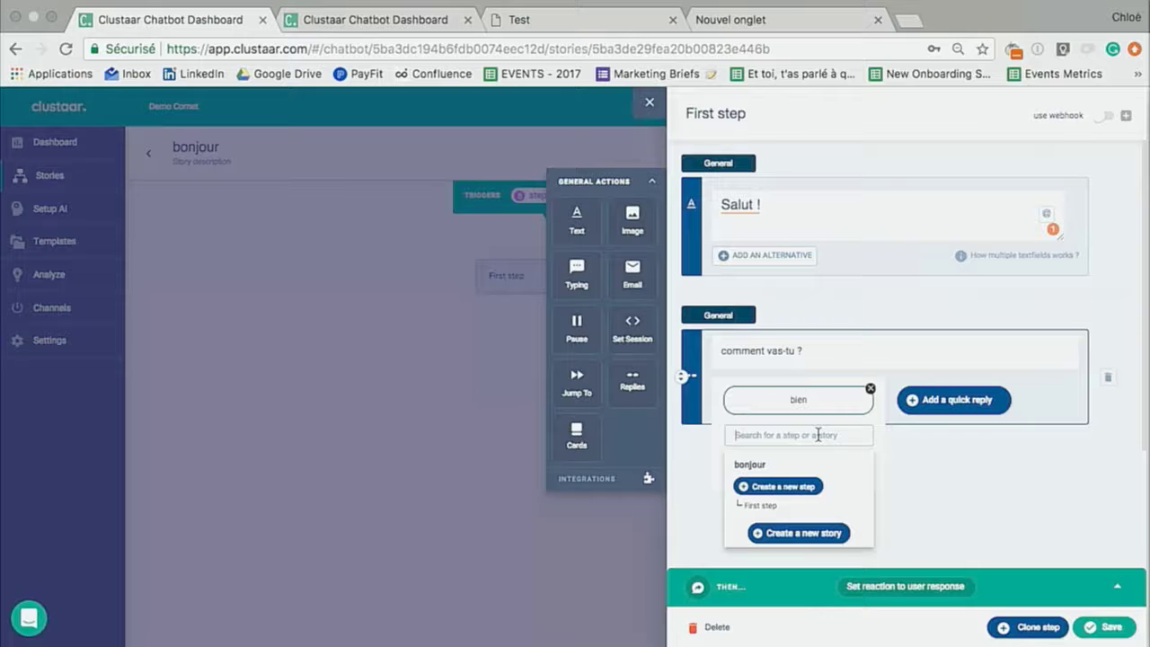
pyautogui.click(791, 487)
pyautogui.write('bie')
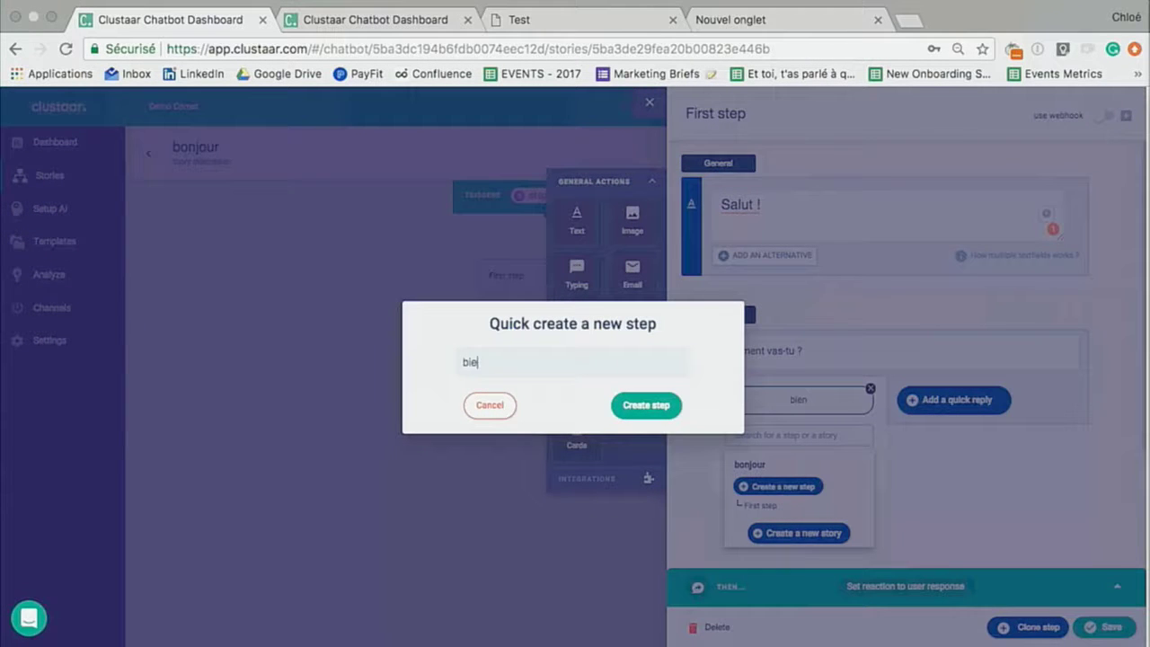
pyautogui.write('n')
pyautogui.click(639, 410)
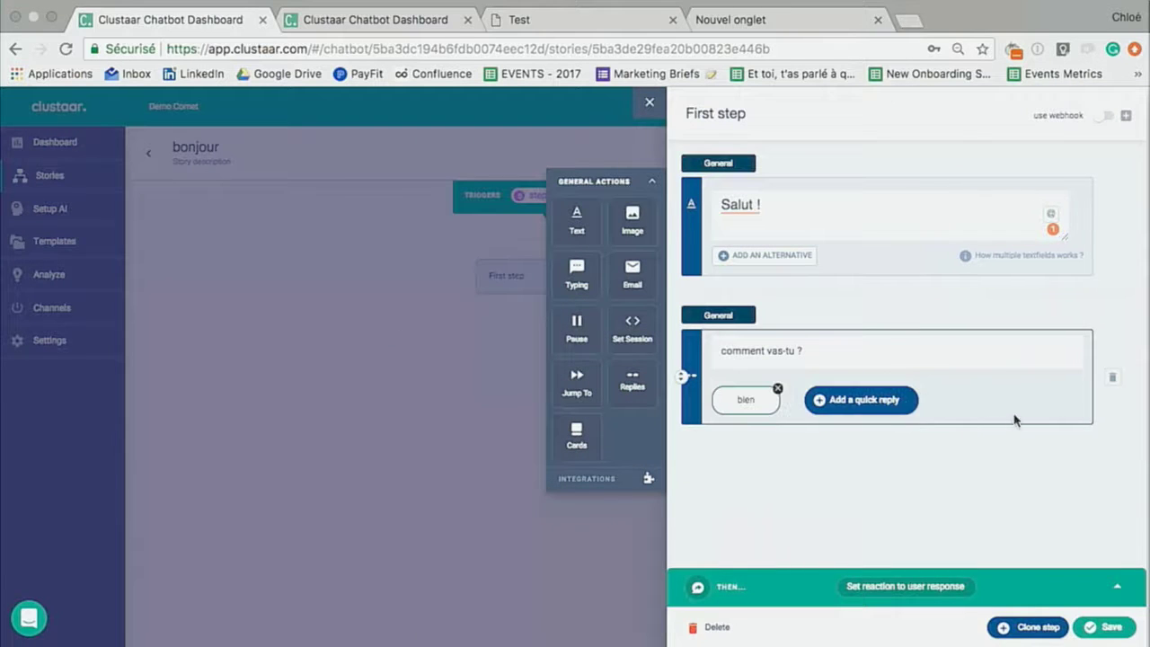
# - Add a second quick reply "pas bien" and link it to a new bonjour story step named "pas bien"
pyautogui.click(891, 406)
pyautogui.click(819, 405)
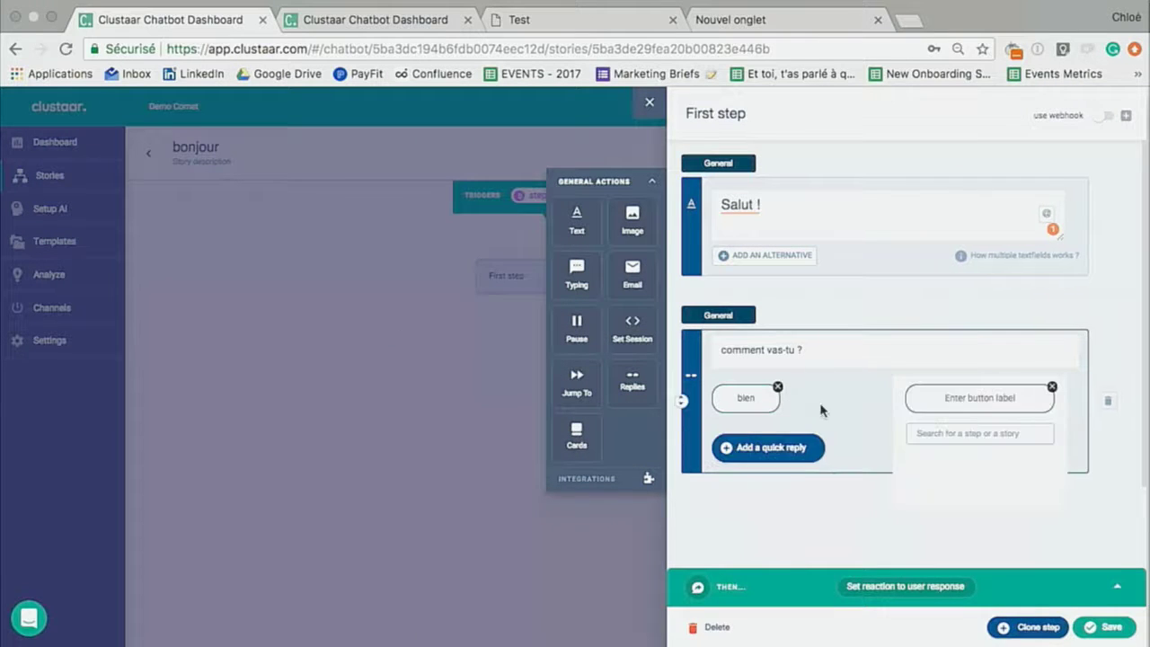
pyautogui.write('pas bien')
pyautogui.click(971, 436)
pyautogui.click(965, 485)
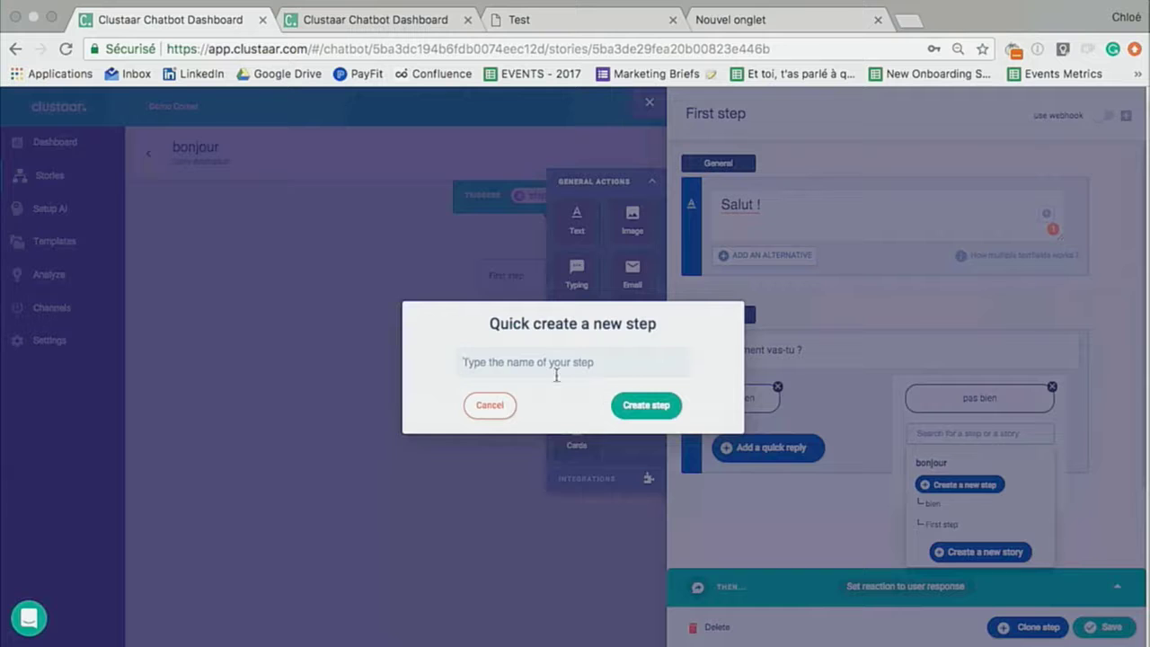
pyautogui.write('pas bie')
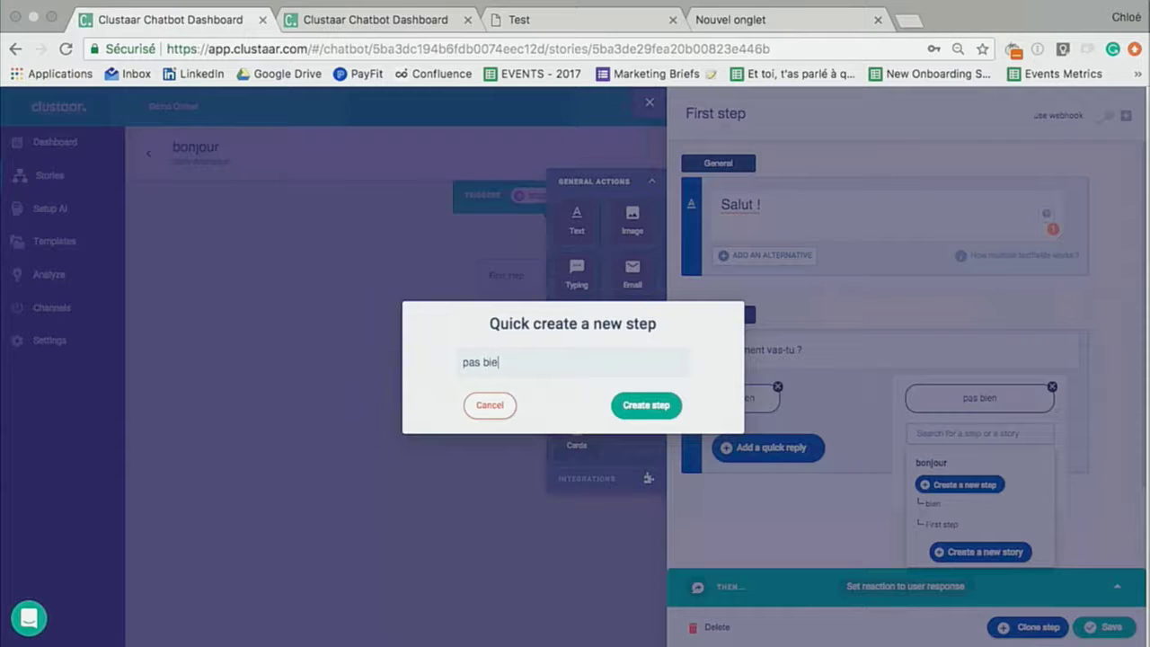
pyautogui.write('n')
pyautogui.click(650, 409)
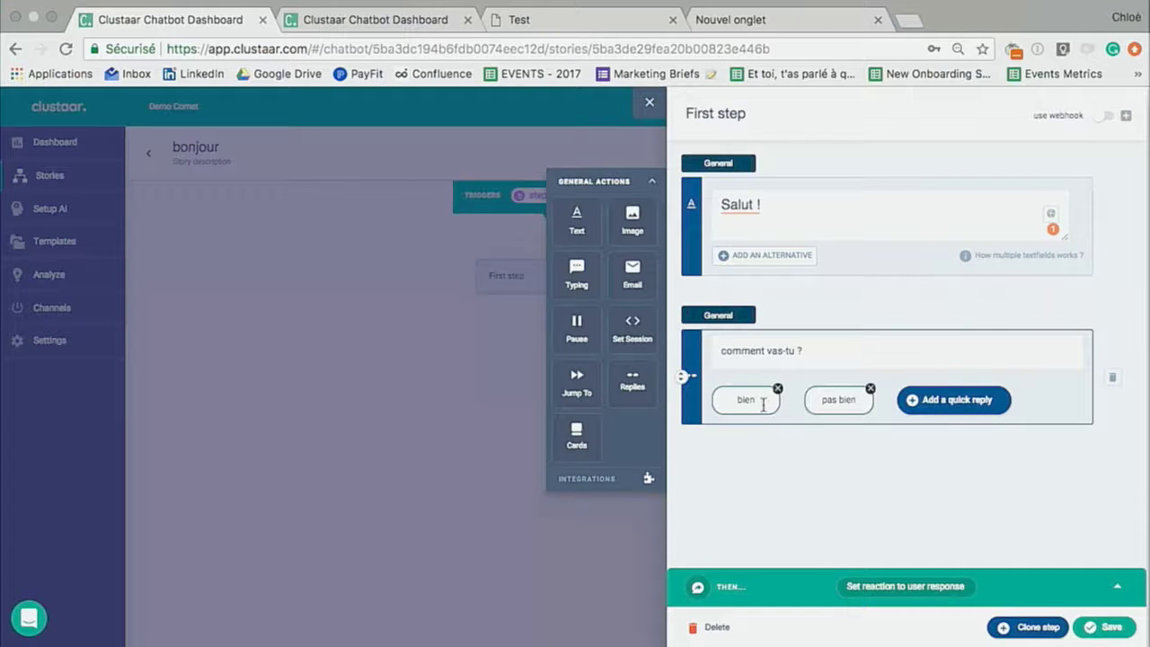
# - Save the first step and arrange the "bien" and "pas bien" steps side by side beneath it in the story diagram
pyautogui.click(763, 405)
pyautogui.click(942, 458)
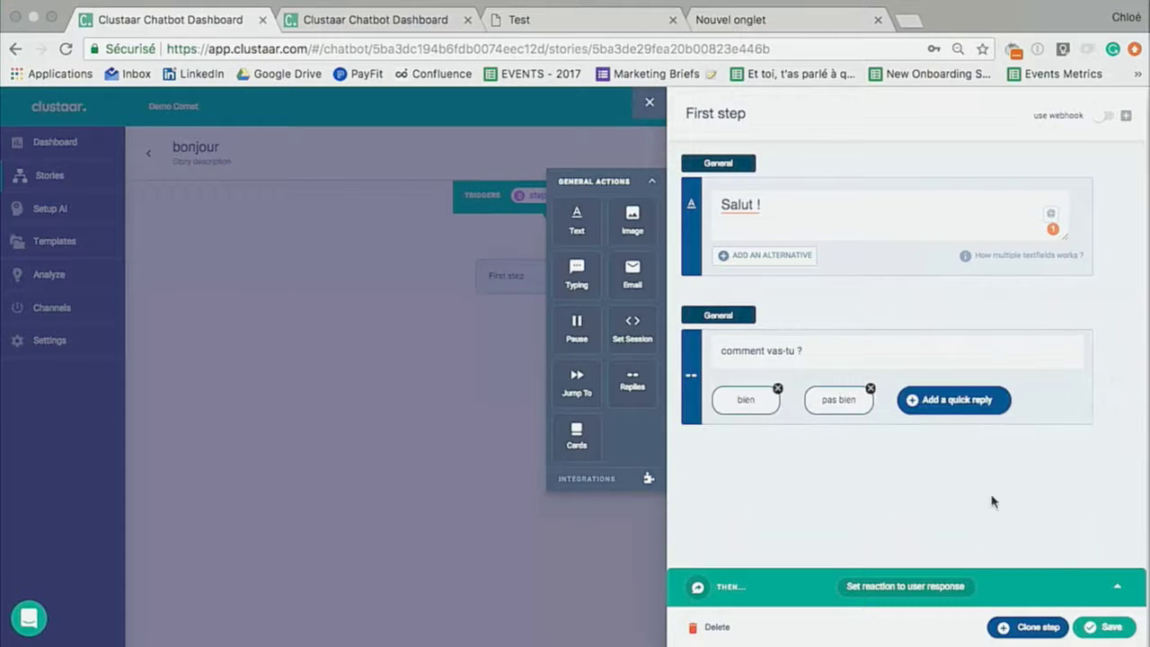
pyautogui.click(1093, 623)
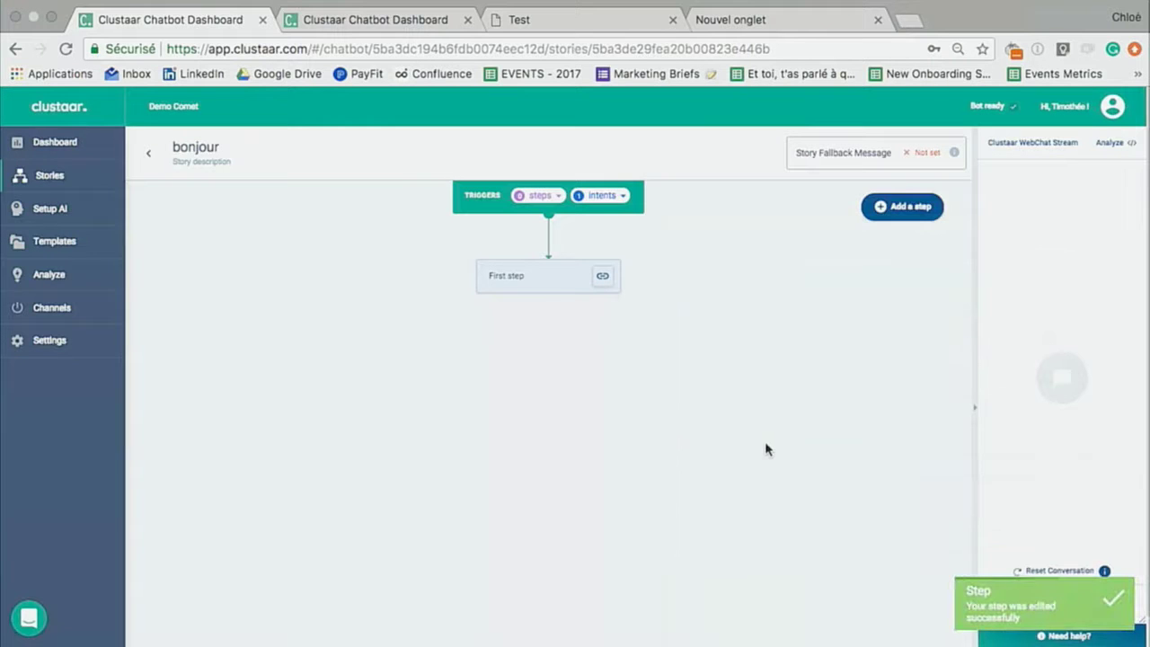
pyautogui.moveTo(398, 336); pyautogui.dragTo(628, 337)
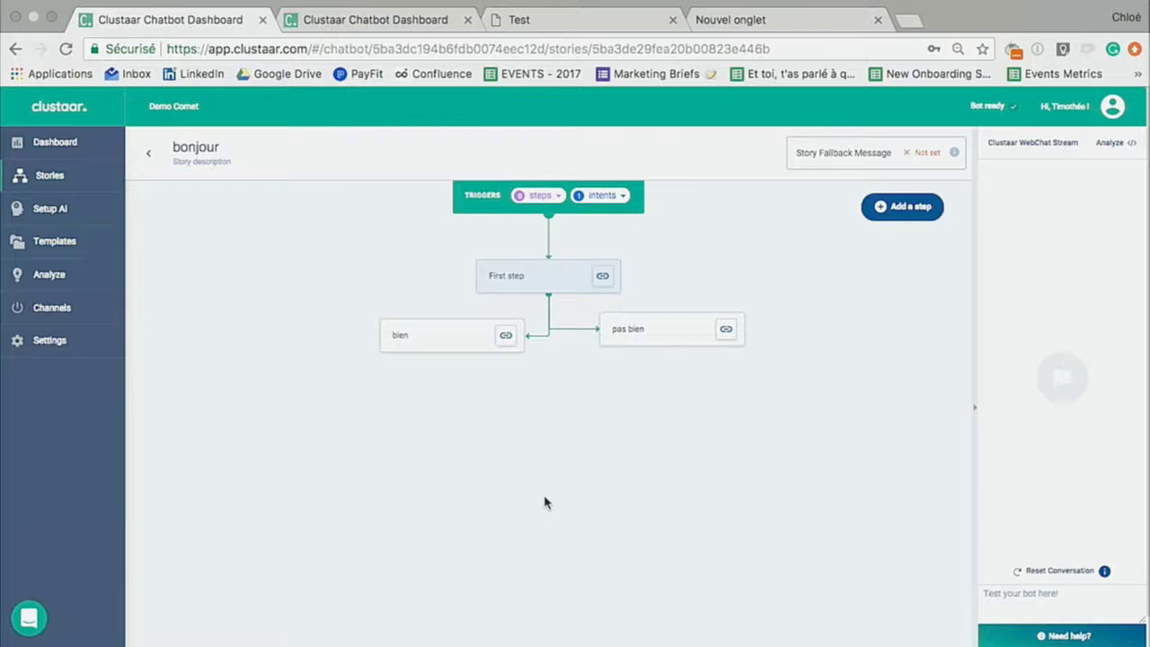
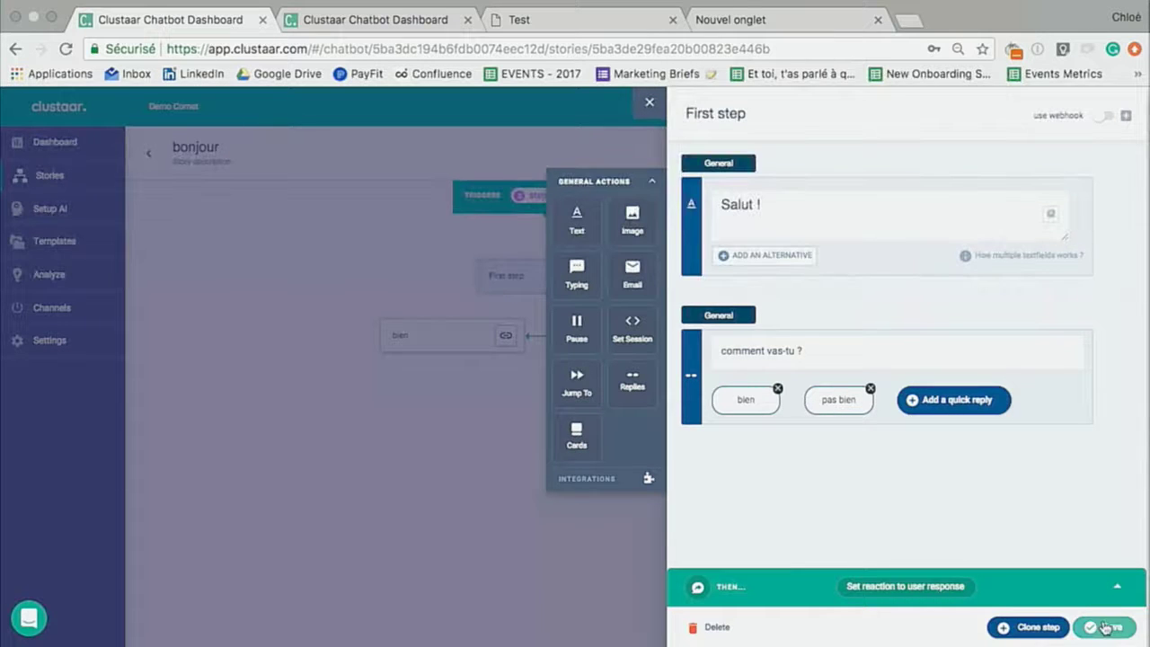
pyautogui.click(1103, 627)
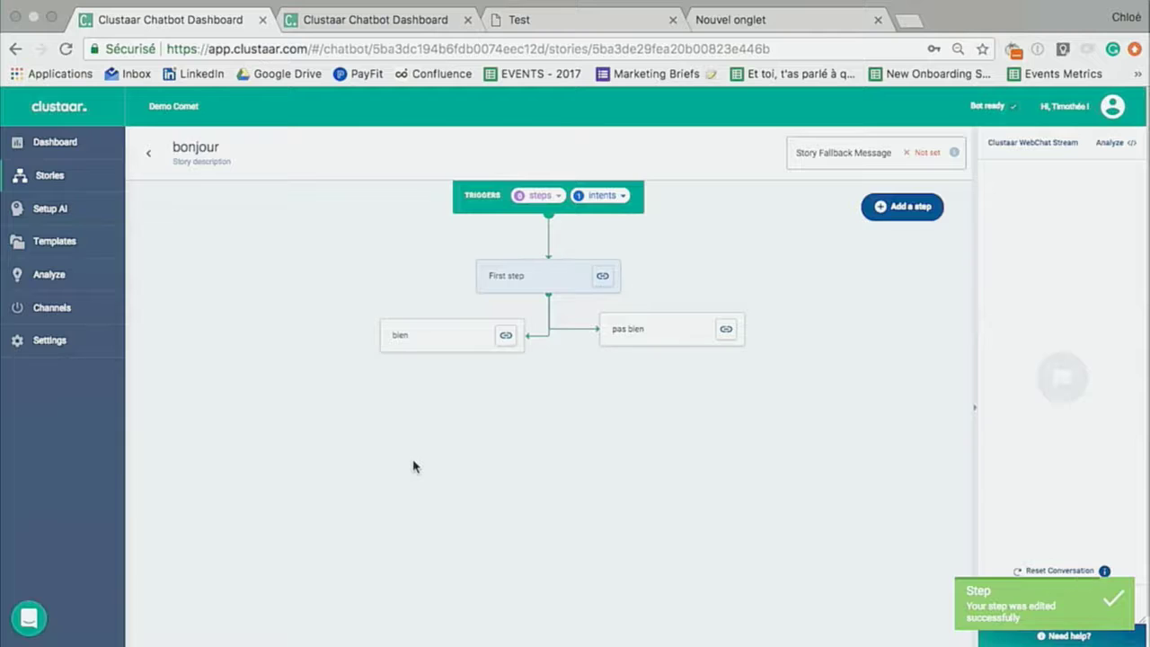
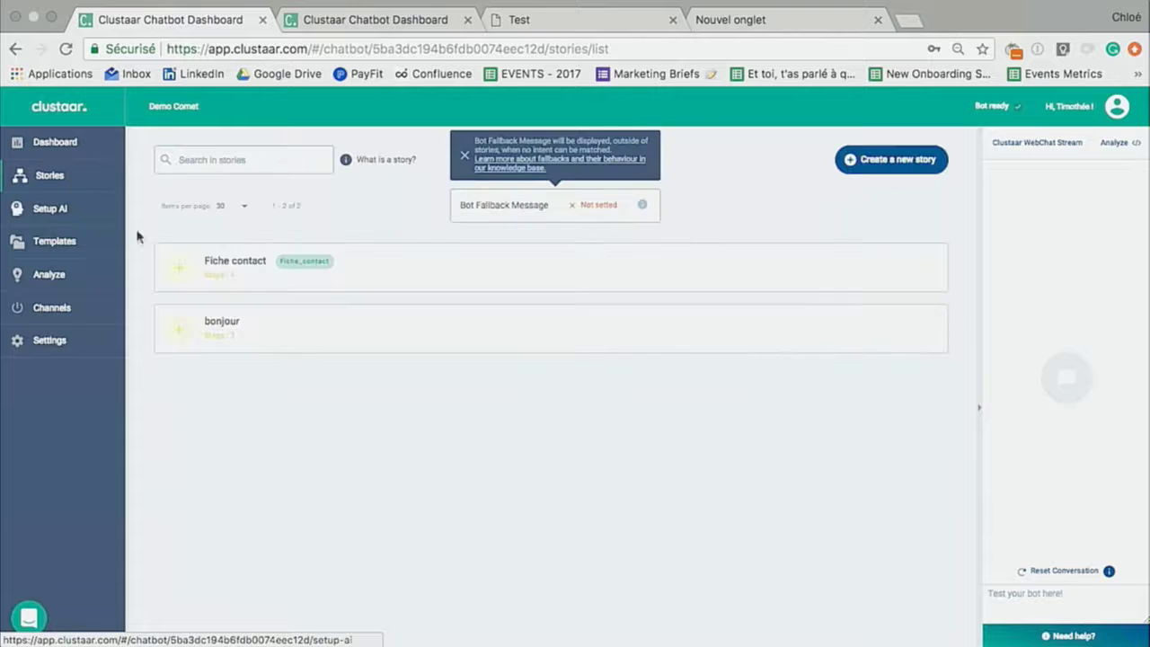
# - Open the Fiche contact story and examine the Demande mail step's messages, response condition and fallback message, then save the step
pyautogui.click(247, 272)
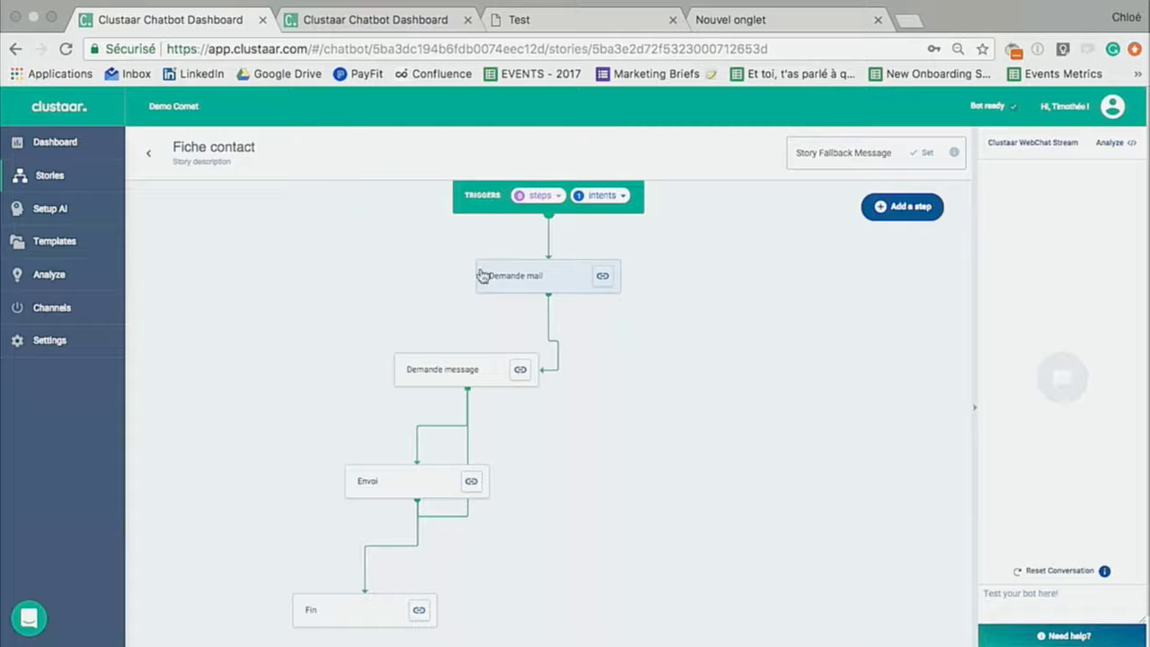
pyautogui.click(623, 186)
pyautogui.click(515, 277)
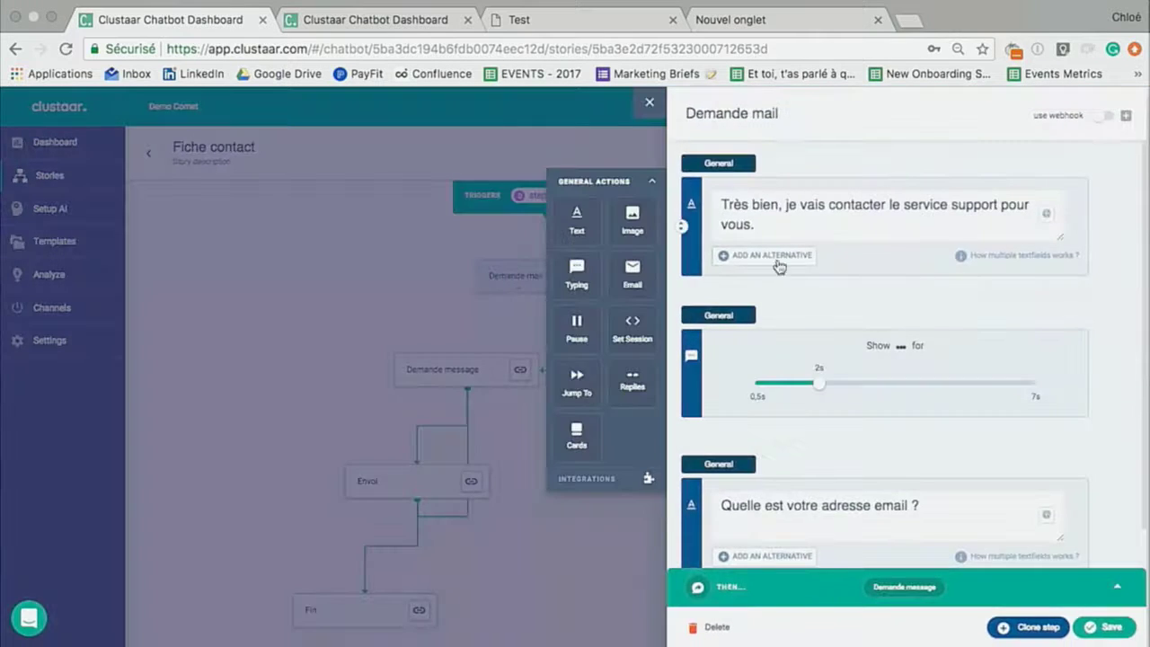
pyautogui.scroll(-1, 879, 304)
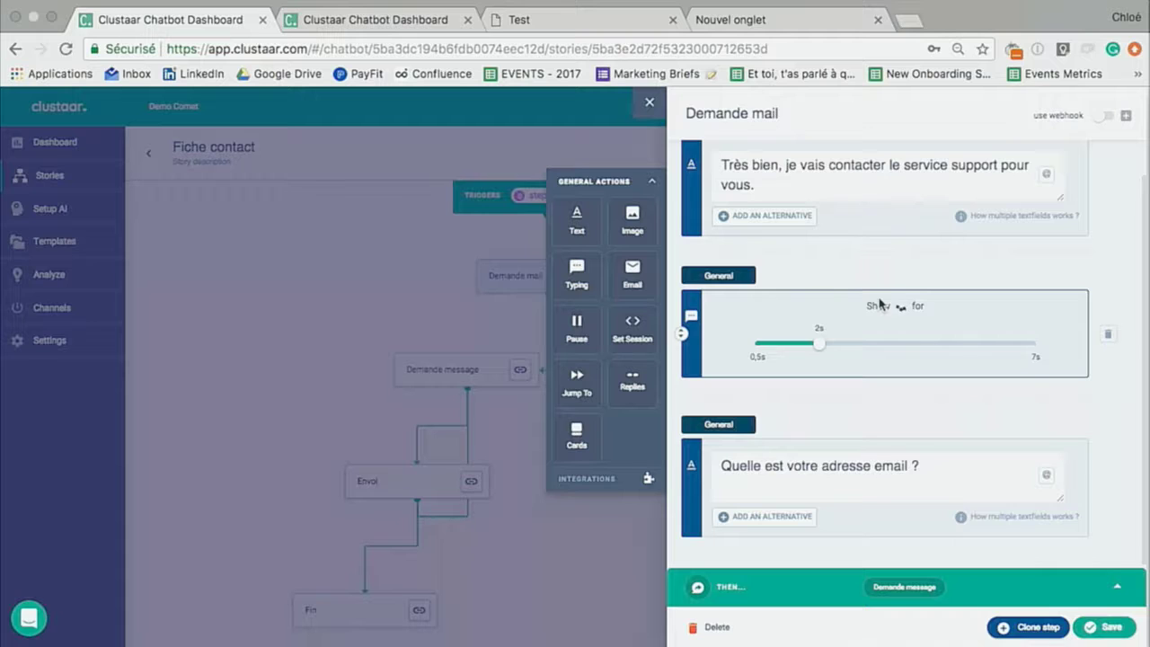
pyautogui.click(838, 594)
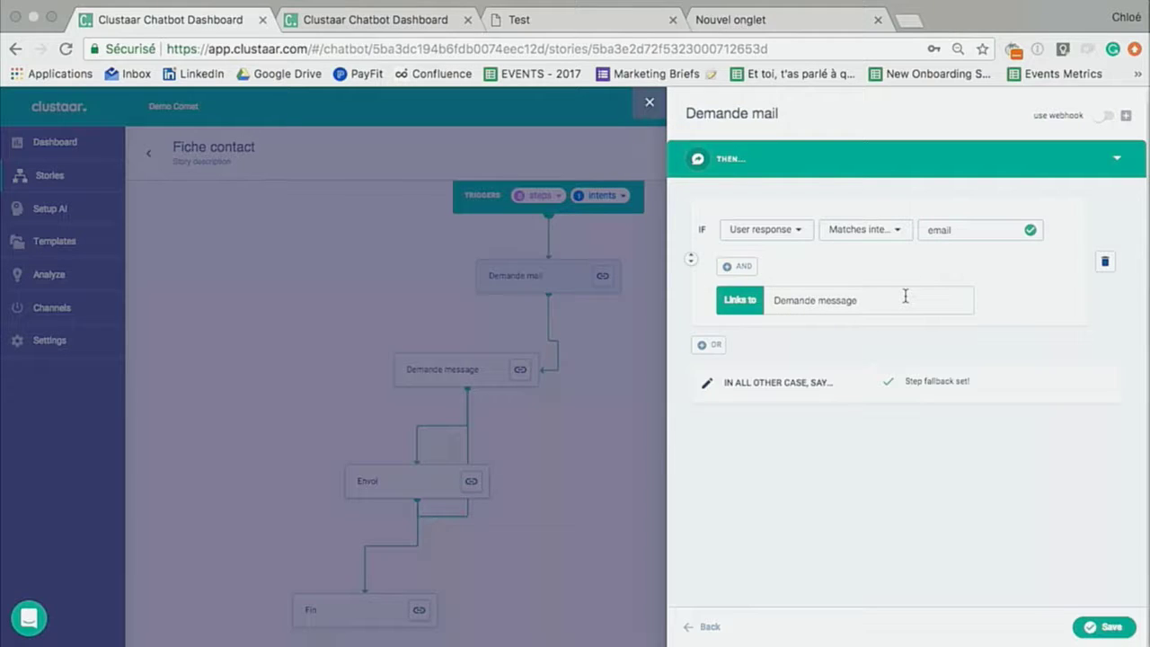
pyautogui.click(823, 394)
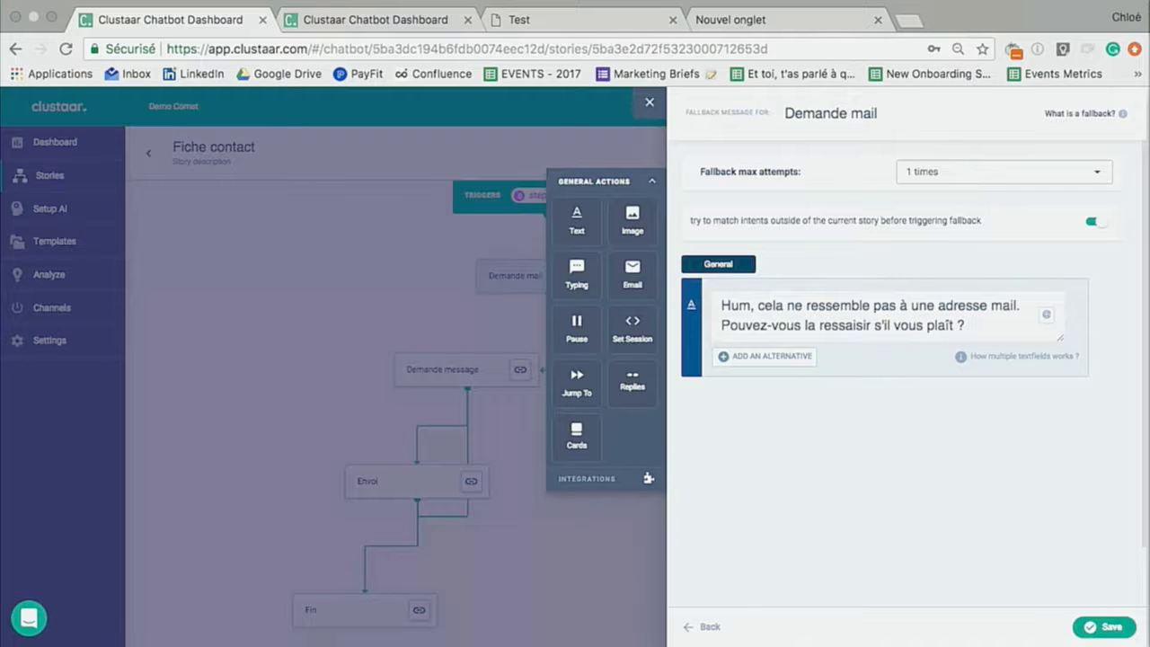
pyautogui.click(706, 626)
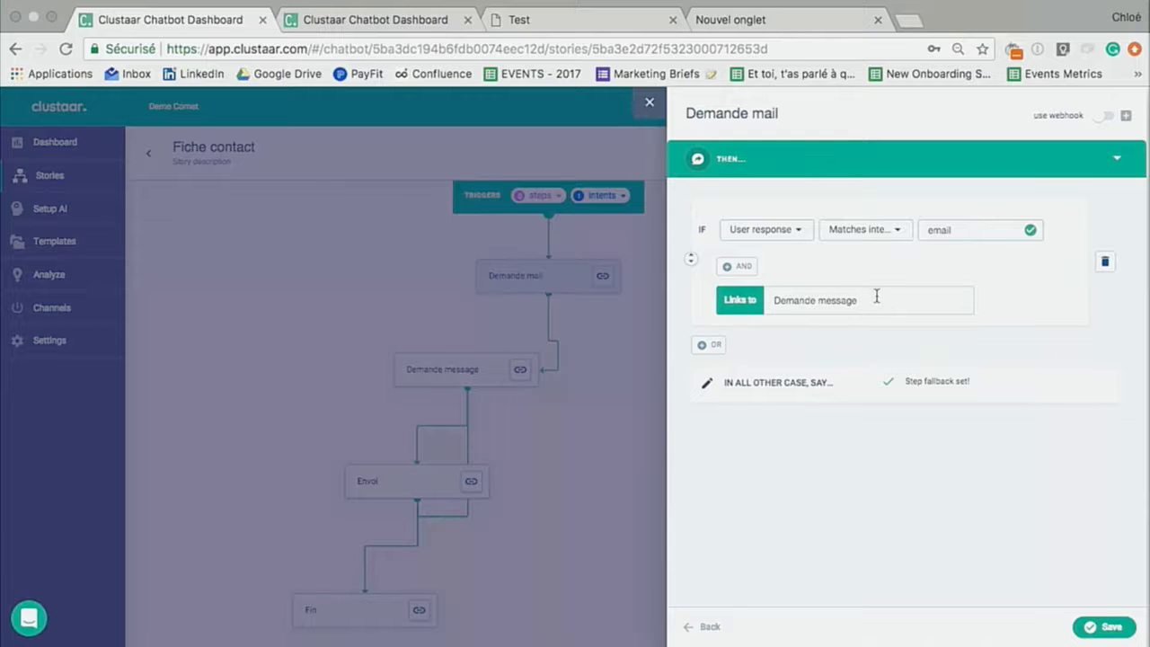
pyautogui.moveTo(575, 643)
pyautogui.click(1096, 631)
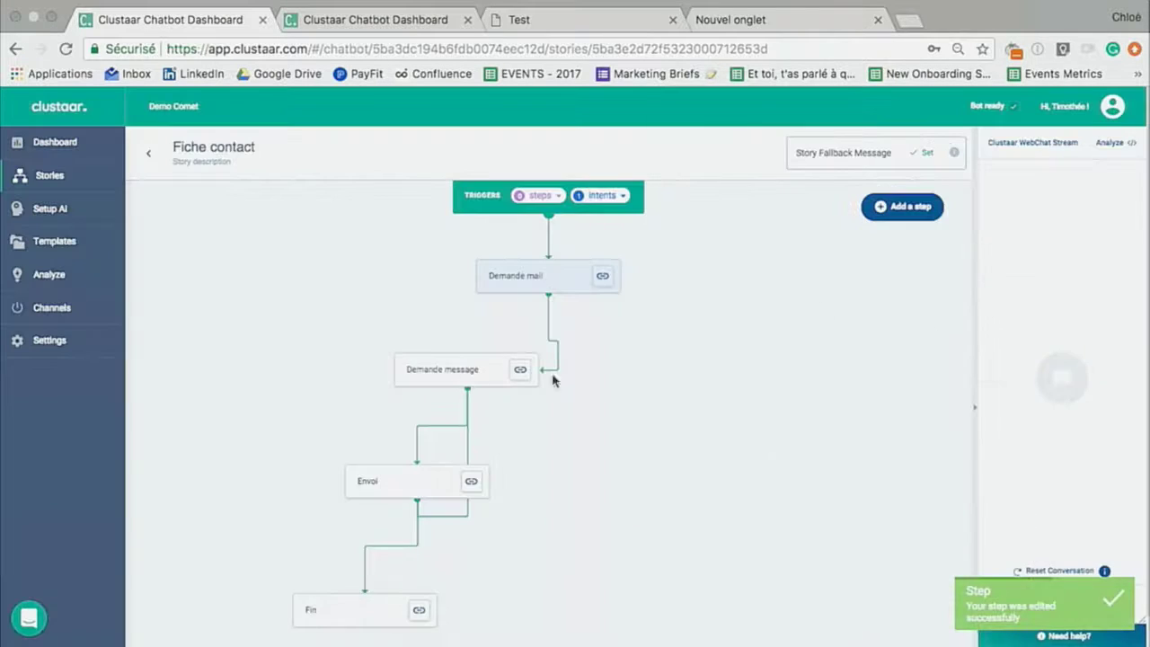
# - Examine the Demande message step's text and its reaction to the user response, then save the step
pyautogui.click(438, 373)
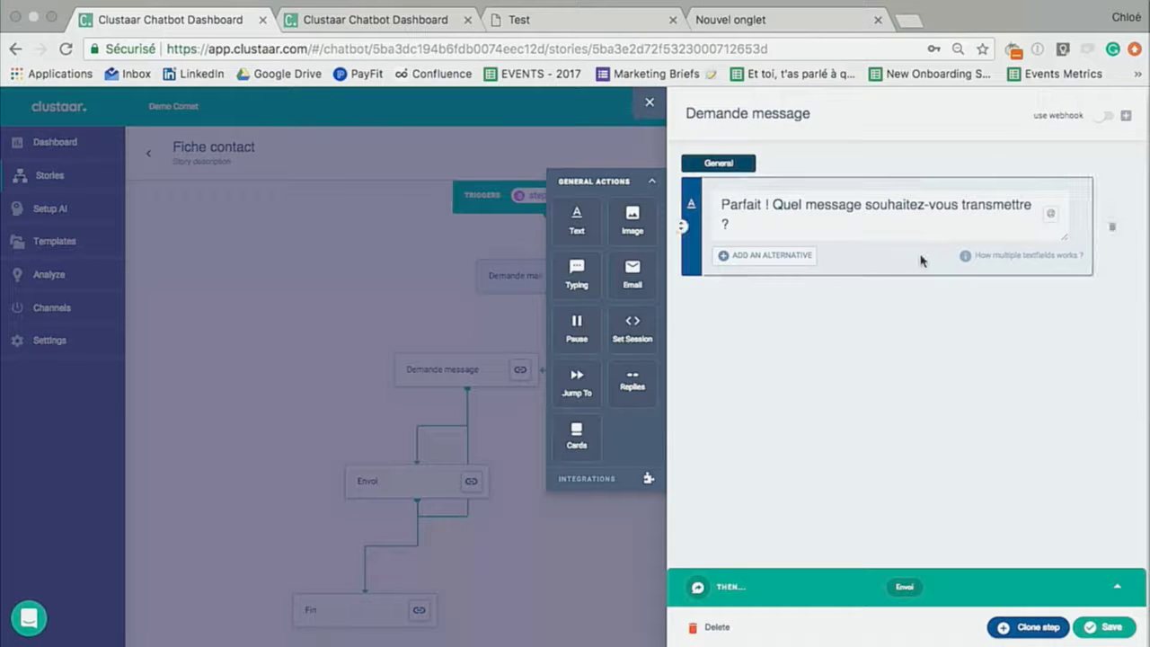
pyautogui.click(813, 594)
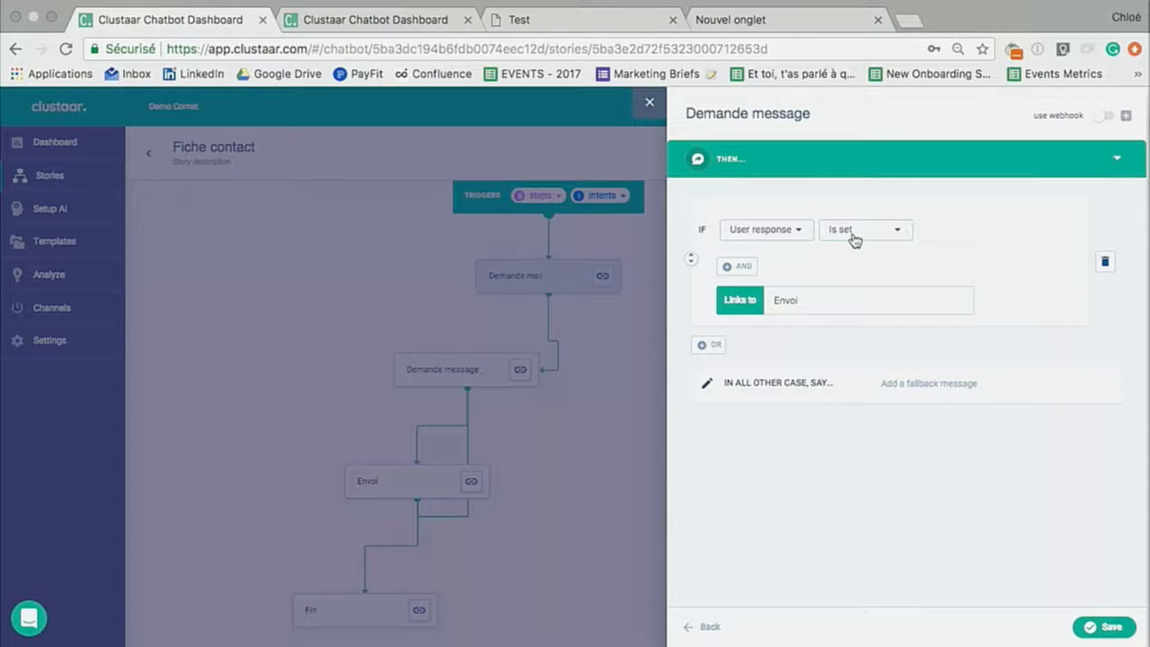
pyautogui.click(898, 178)
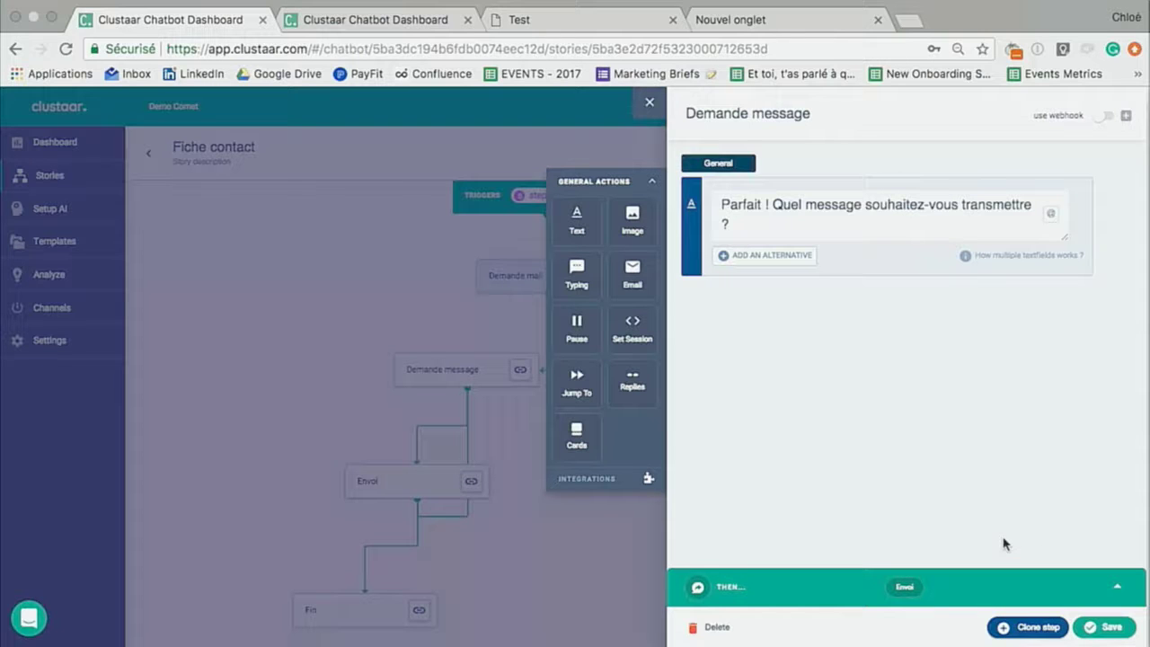
pyautogui.click(1098, 629)
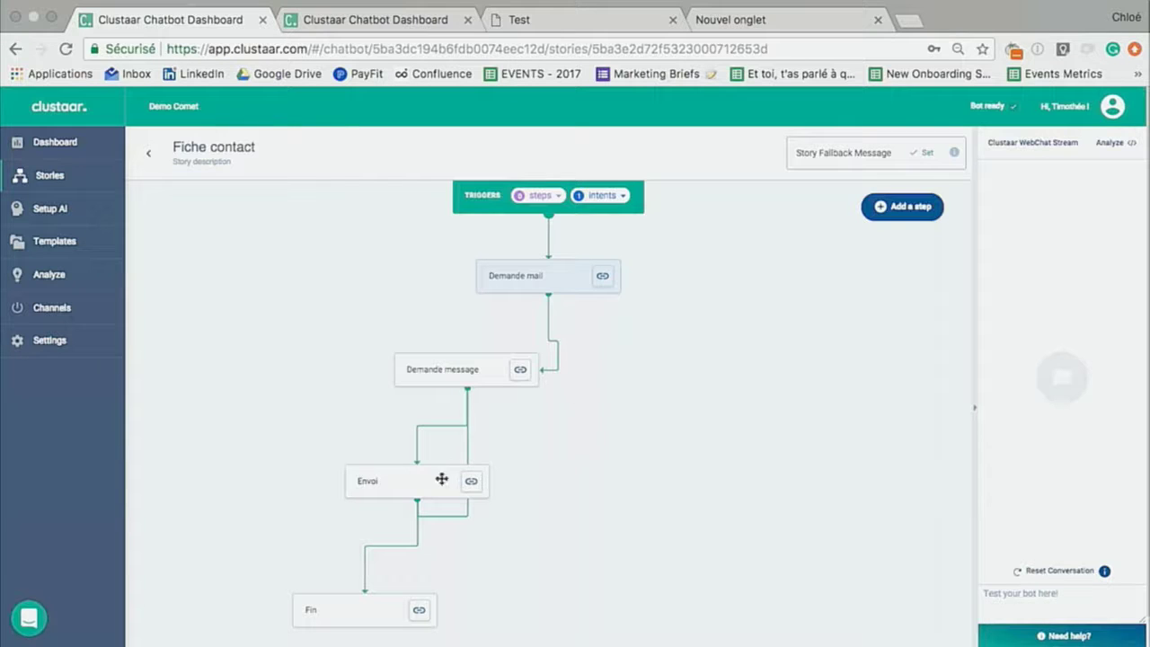
# - Examine the Envoi step's message variable, typing delay, quick replies and session value, then save the step
pyautogui.click(374, 485)
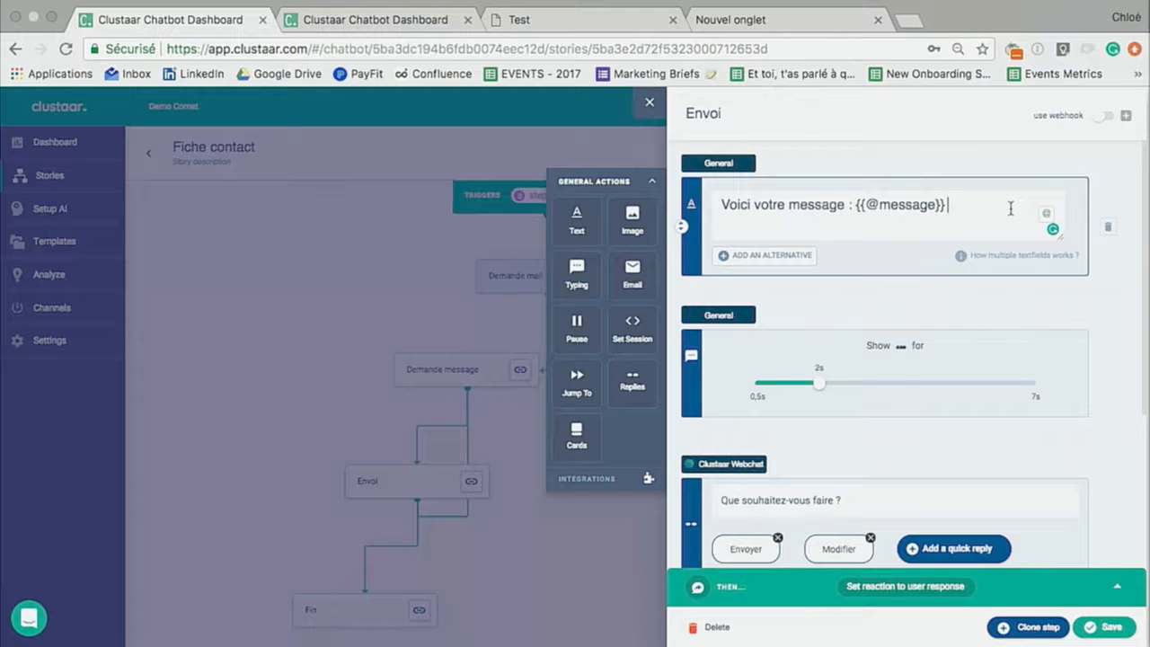
pyautogui.press('Left')
pyautogui.press('Left')
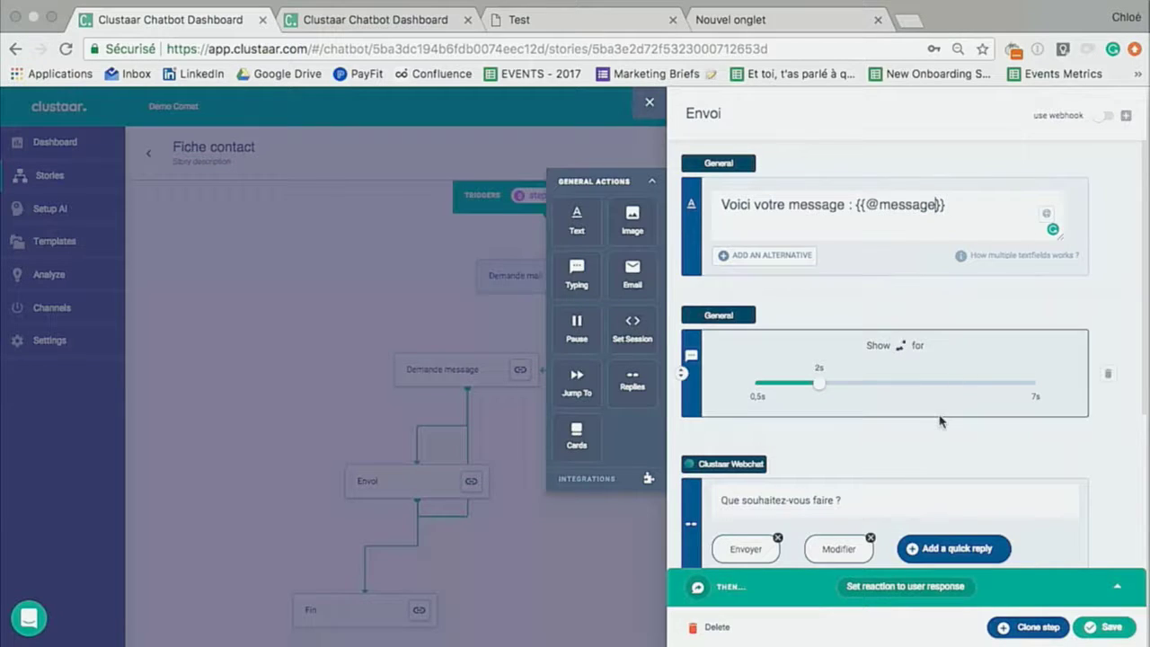
pyautogui.scroll(-2, 985, 336)
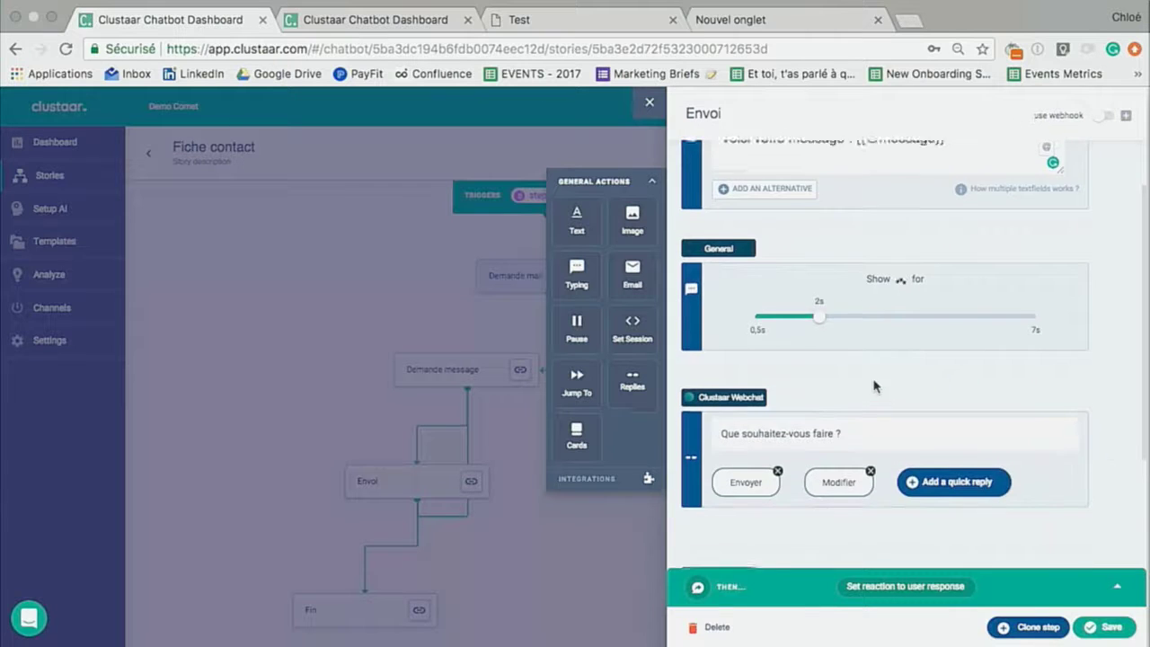
pyautogui.scroll(-2, 872, 388)
pyautogui.scroll(-2, 872, 386)
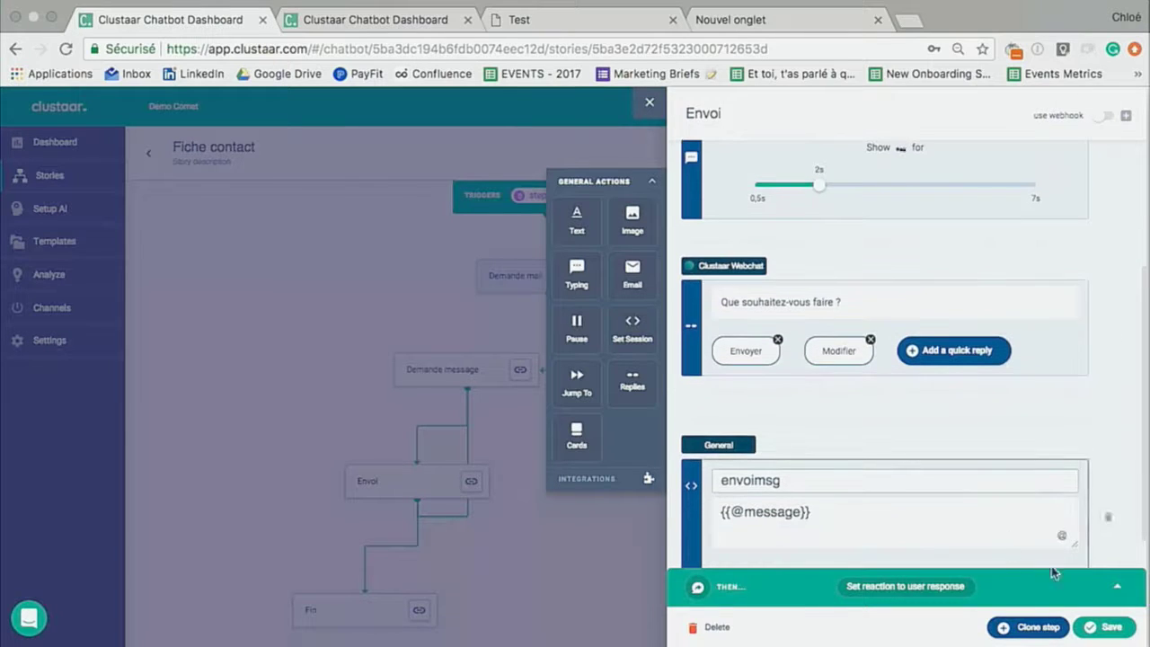
pyautogui.click(1112, 627)
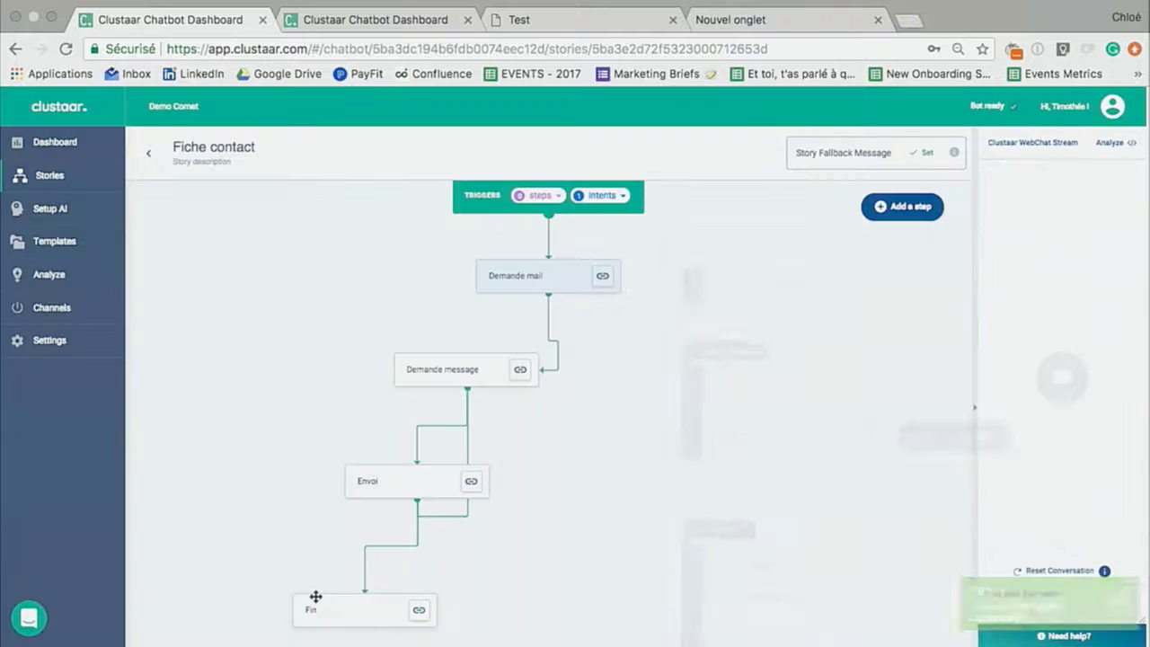
# - Open the Fin step and examine its image, confirmation text and email action's recipient, title and message fields, then save the step
pyautogui.click(337, 616)
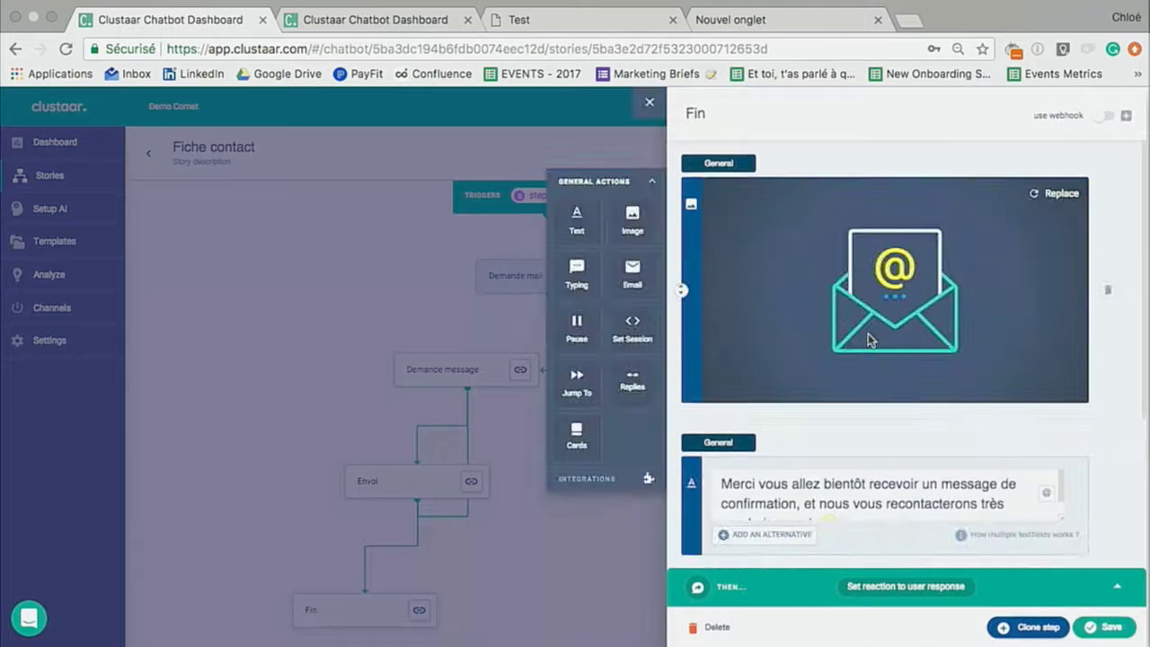
pyautogui.scroll(-2, 985, 238)
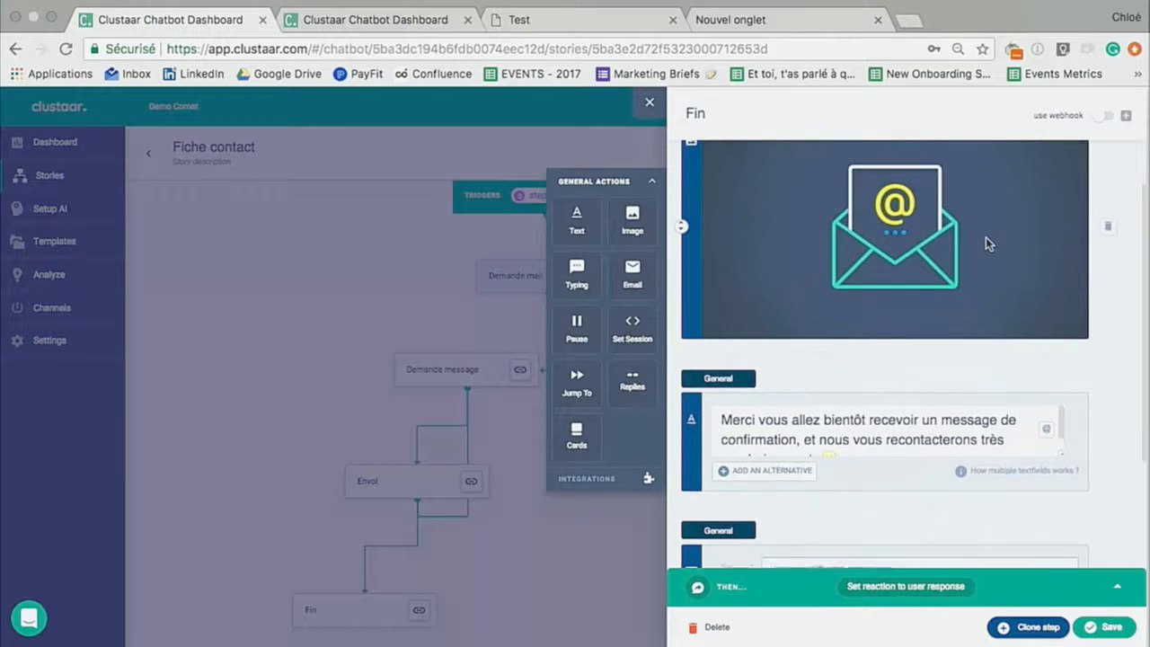
pyautogui.click(891, 437)
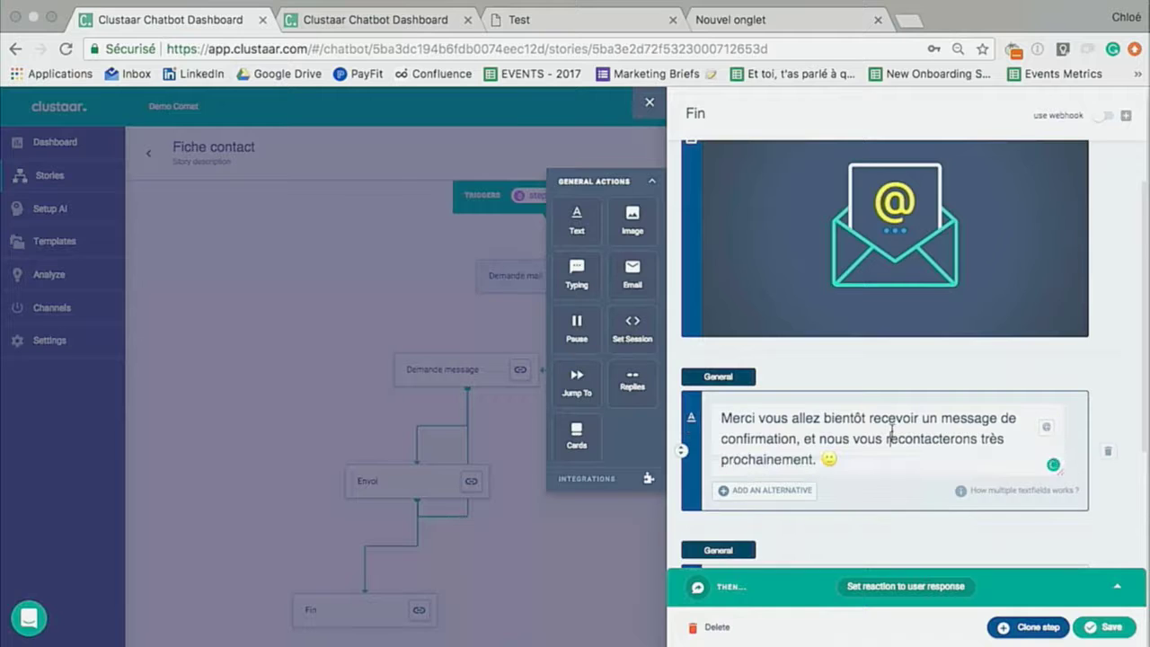
pyautogui.scroll(-2, 892, 435)
pyautogui.scroll(-4, 905, 399)
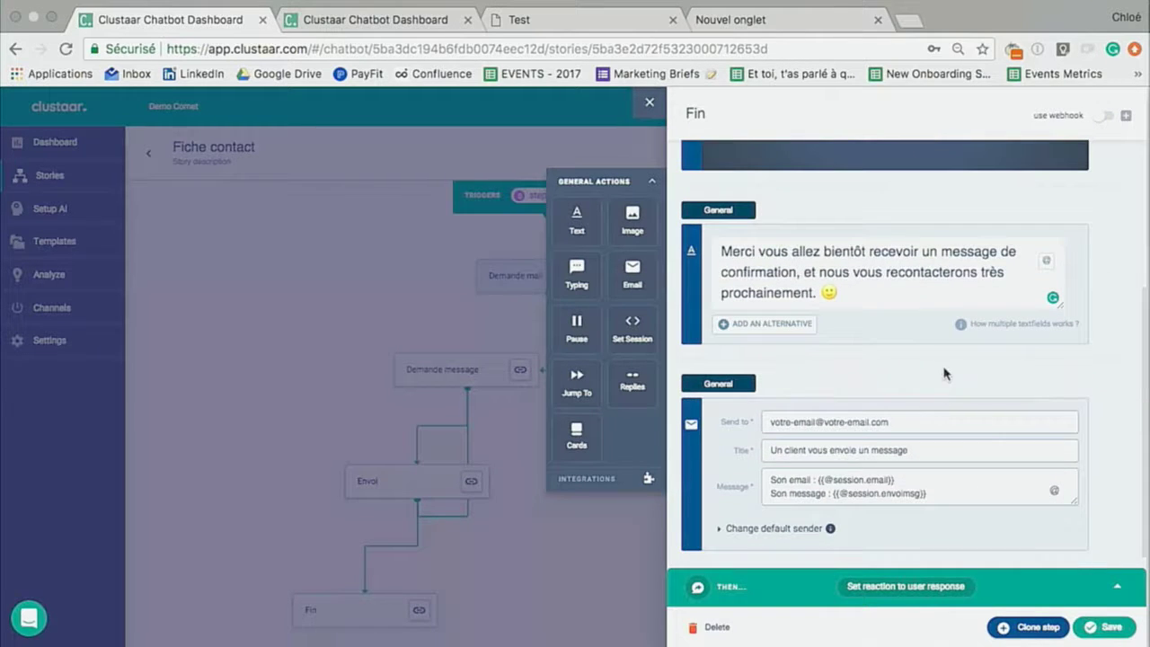
pyautogui.moveTo(630, 273)
pyautogui.mouseDown()
pyautogui.moveTo(688, 295)
pyautogui.moveTo(641, 264)
pyautogui.moveTo(646, 275)
pyautogui.mouseUp()
pyautogui.click(938, 423)
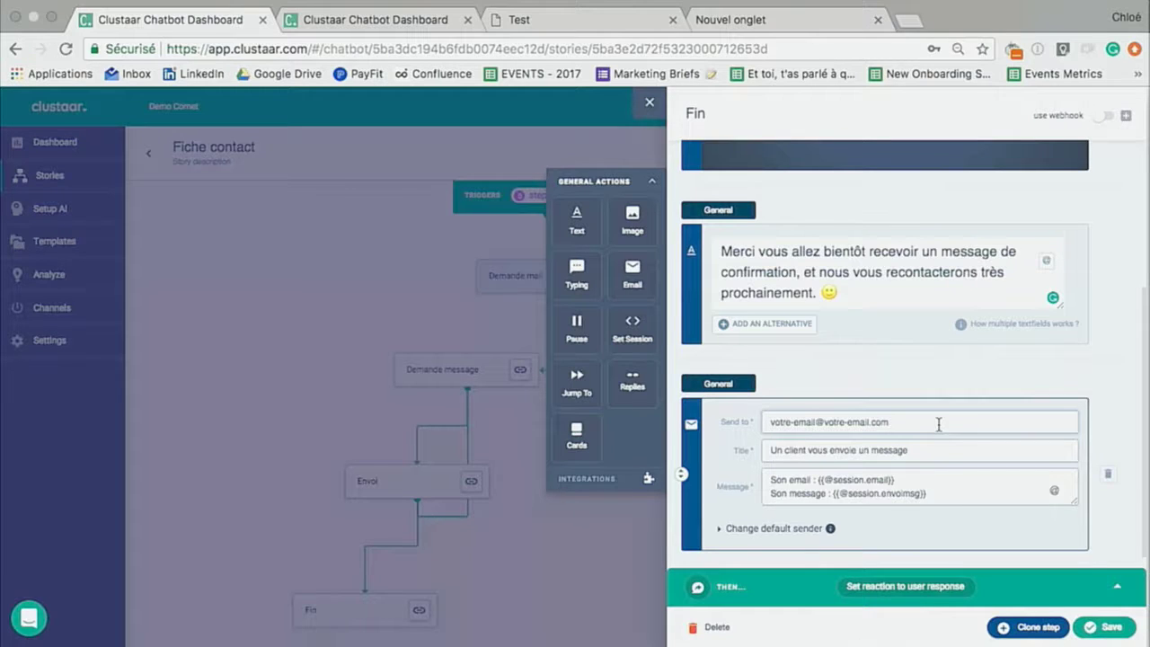
pyautogui.scroll(-1, 938, 424)
pyautogui.click(936, 432)
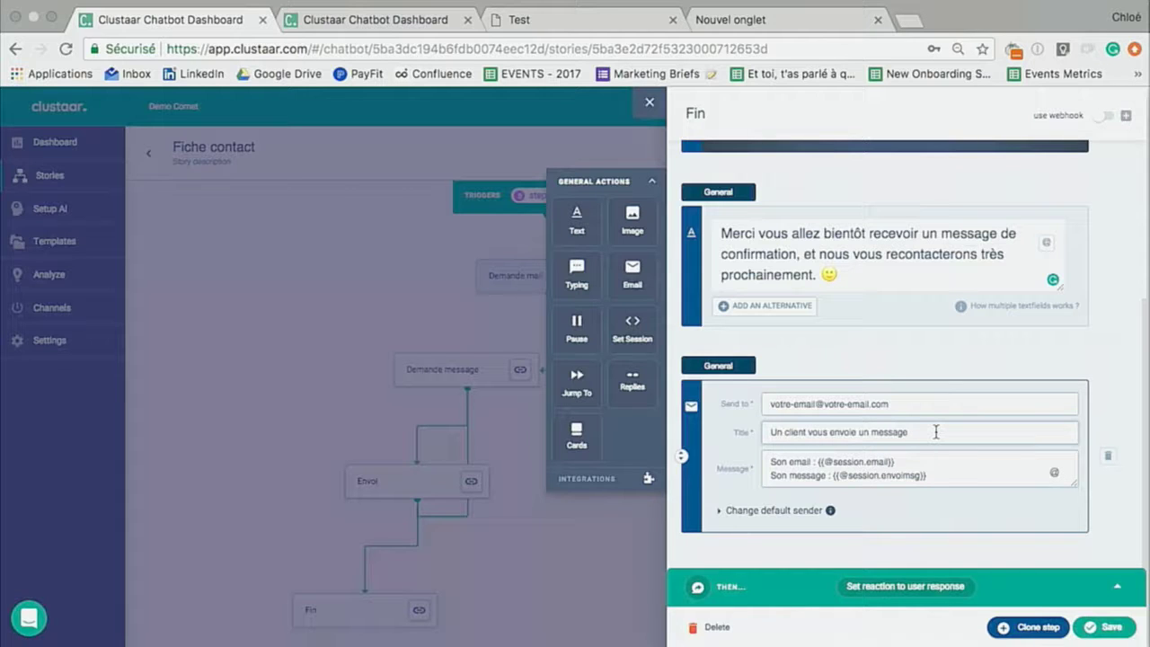
pyautogui.click(947, 464)
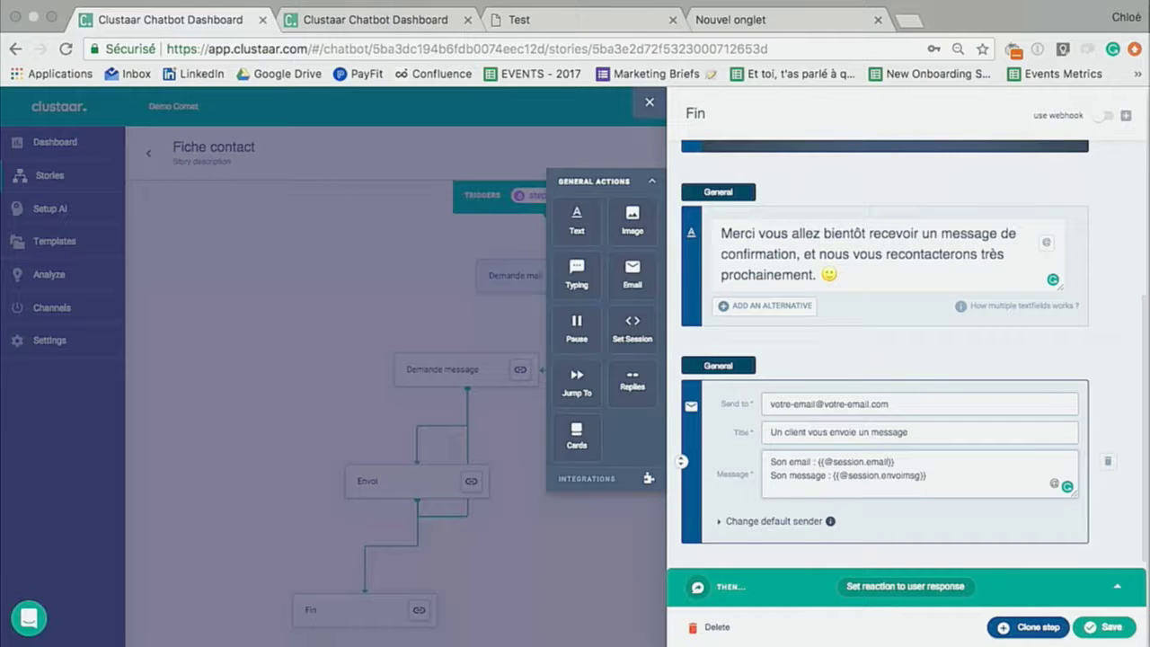
pyautogui.click(977, 483)
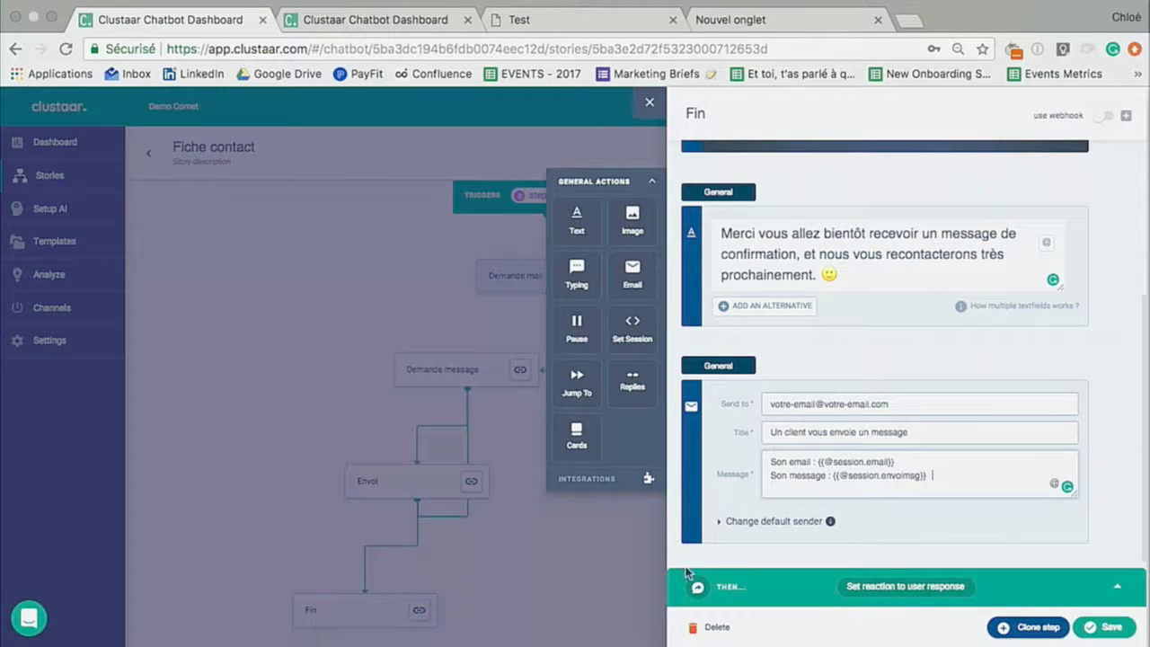
pyautogui.click(1112, 628)
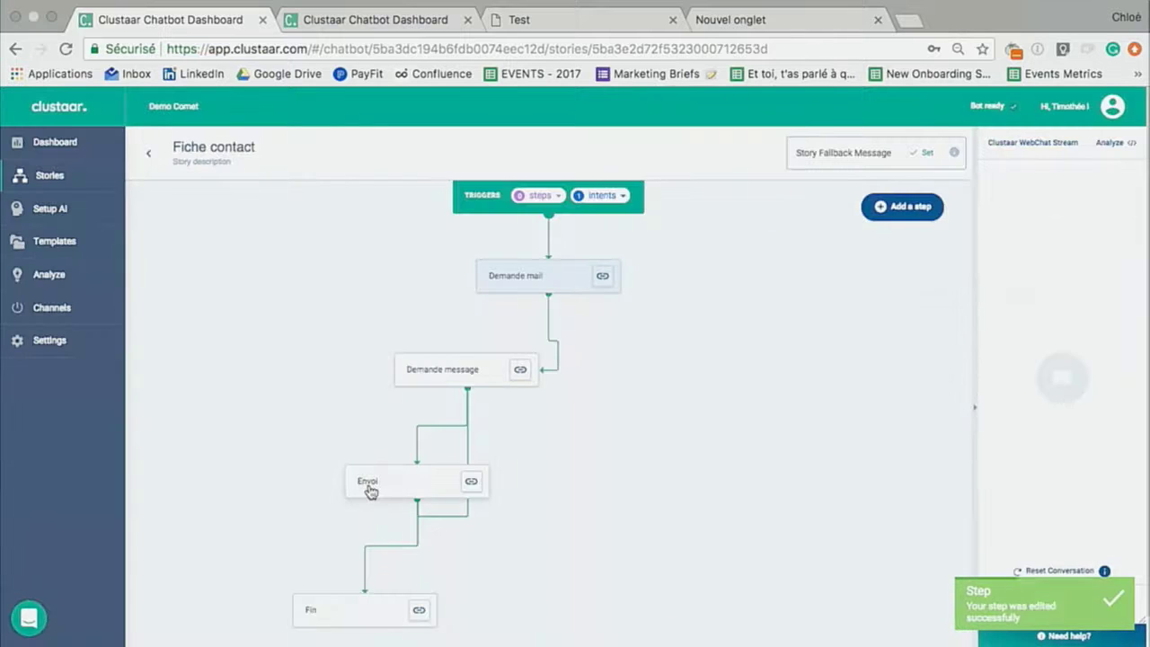
# - In the Envoi step, move the envoimsg session action above the "Que souhaitez-vous faire ?" quick replies
pyautogui.click(369, 490)
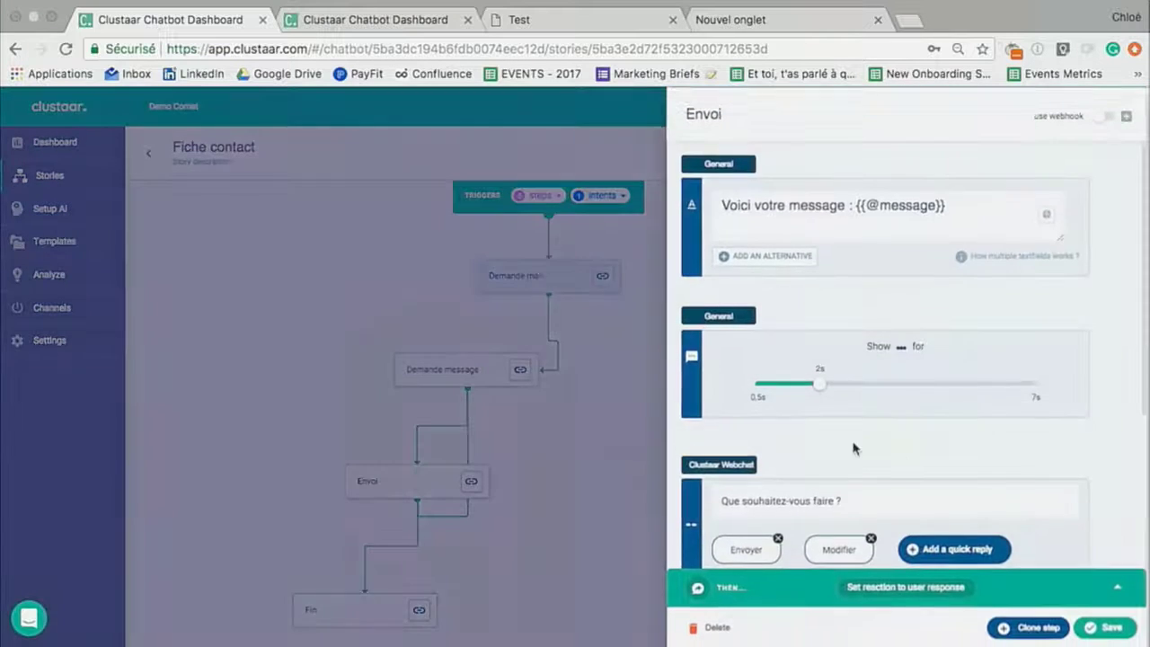
pyautogui.scroll(-3, 863, 449)
pyautogui.scroll(-1, 901, 448)
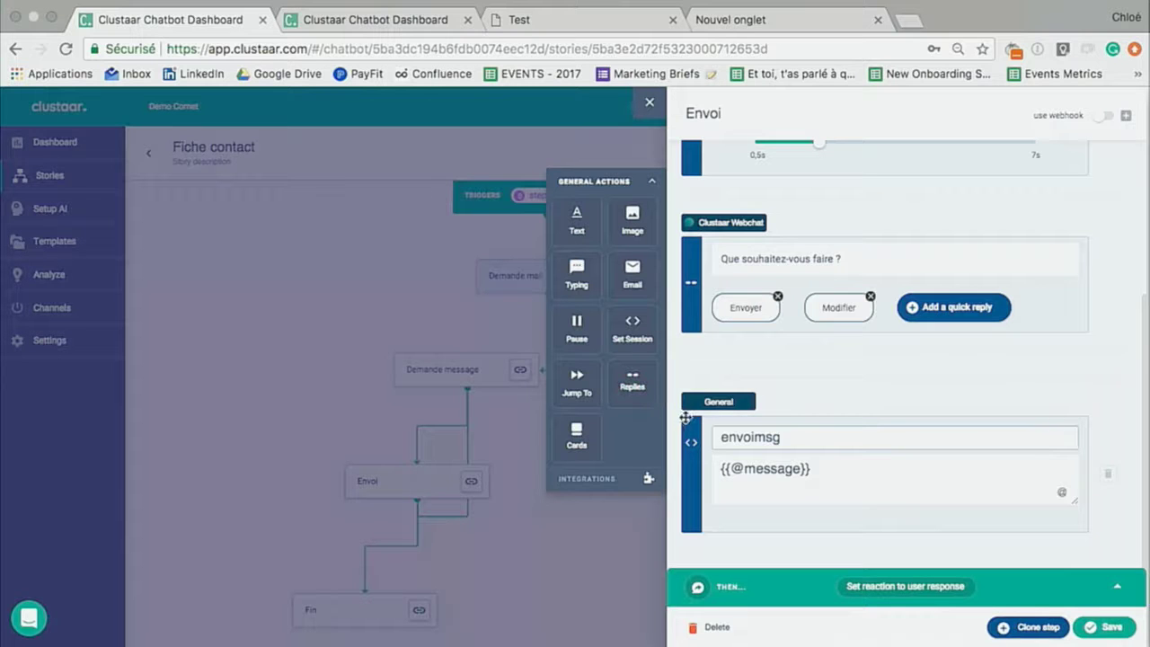
pyautogui.moveTo(690, 442); pyautogui.dragTo(692, 251)
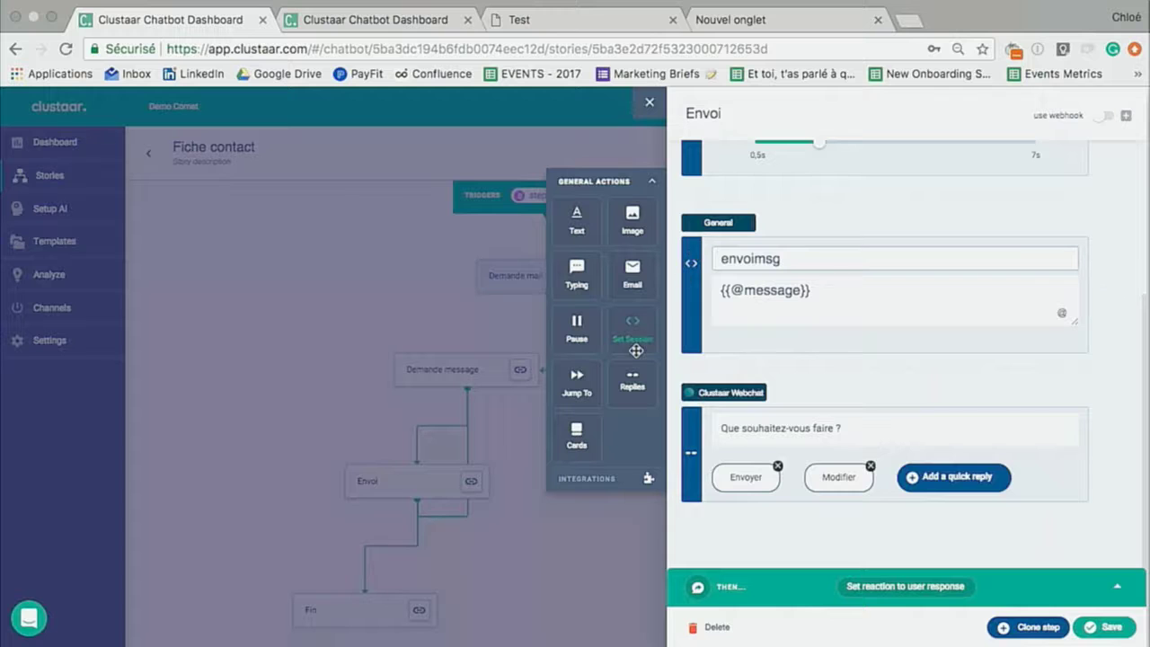
pyautogui.moveTo(634, 341)
pyautogui.mouseDown()
pyautogui.moveTo(731, 347)
pyautogui.moveTo(648, 341)
pyautogui.mouseUp()
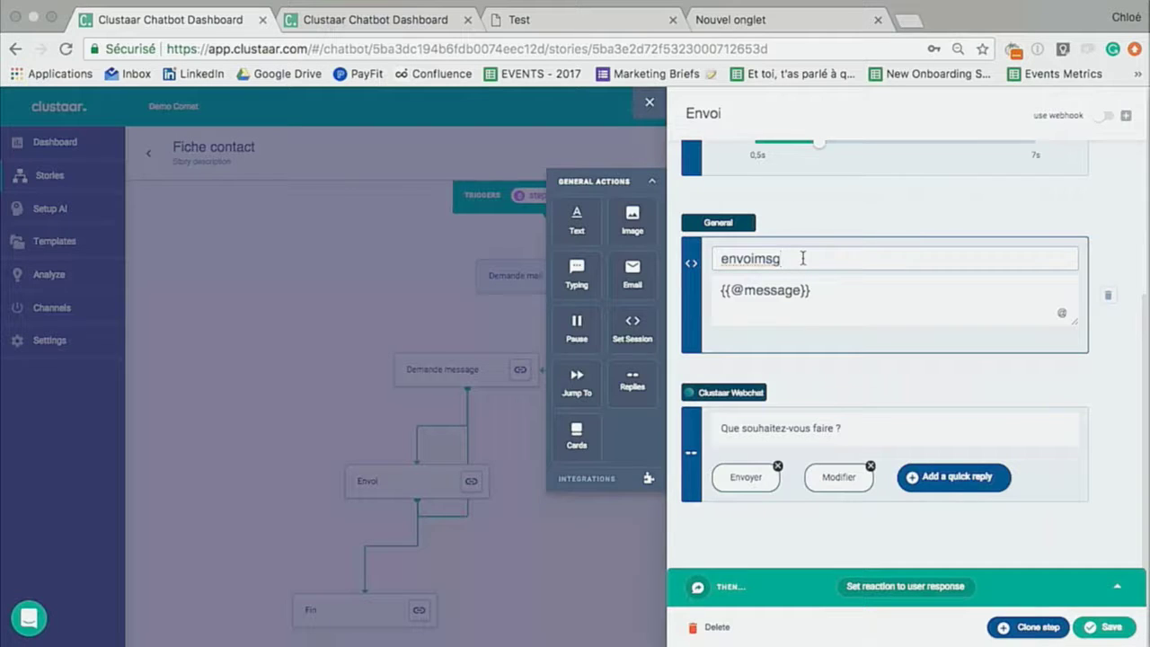
pyautogui.moveTo(632, 329); pyautogui.dragTo(788, 249)
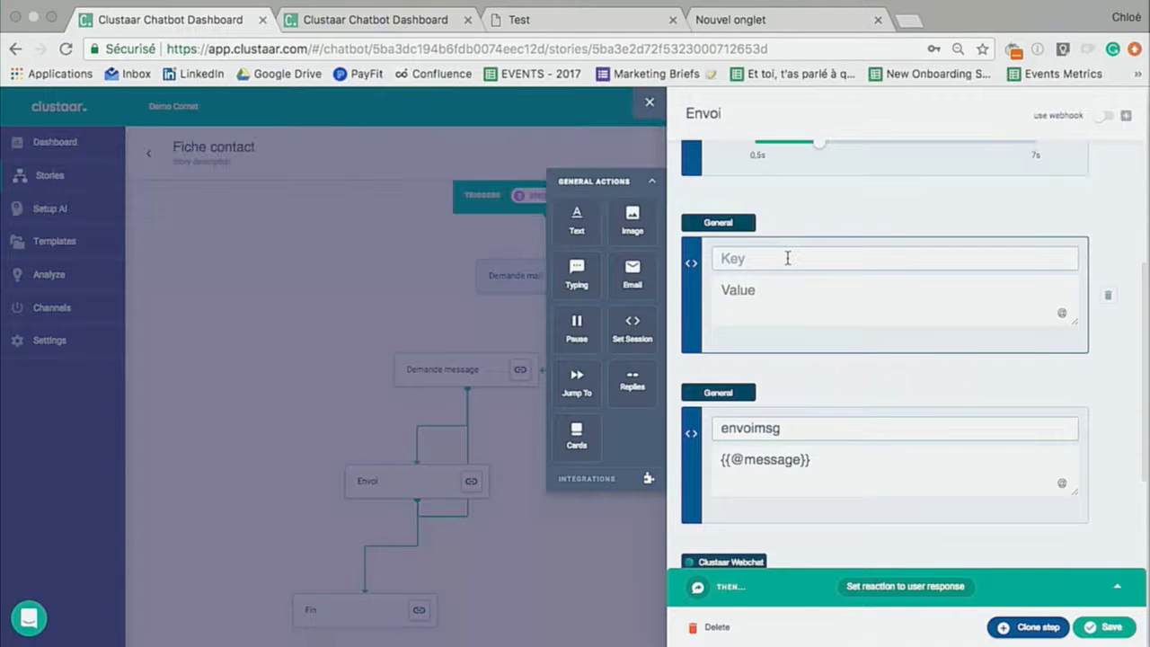
pyautogui.click(787, 259)
pyautogui.click(794, 306)
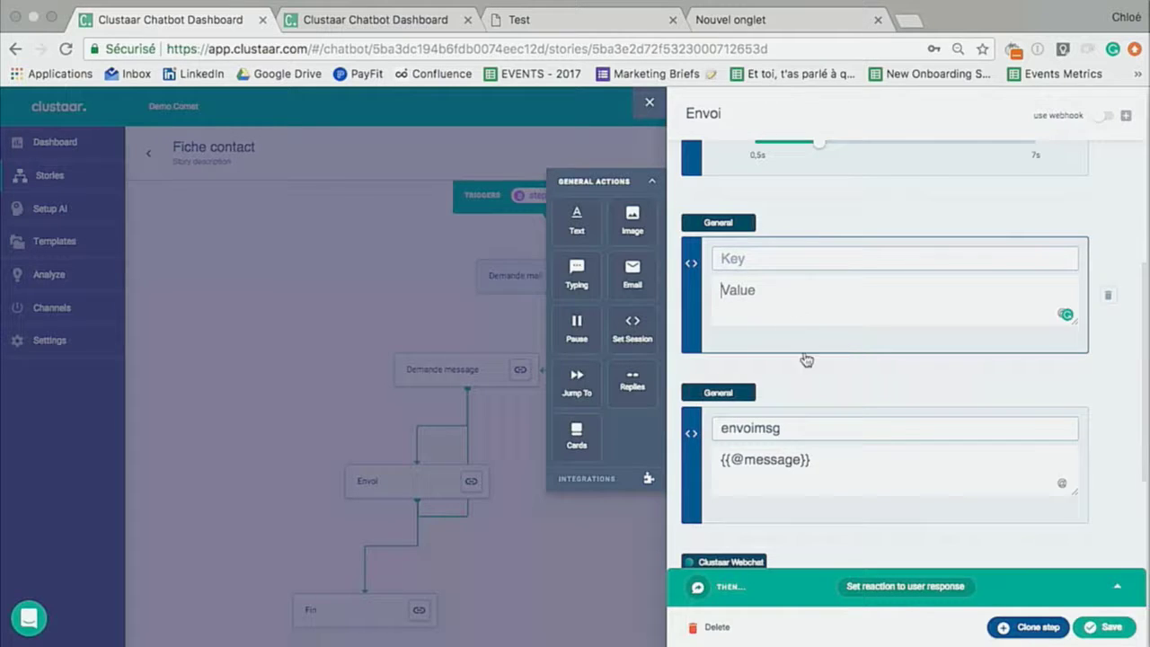
pyautogui.click(870, 477)
pyautogui.click(1107, 296)
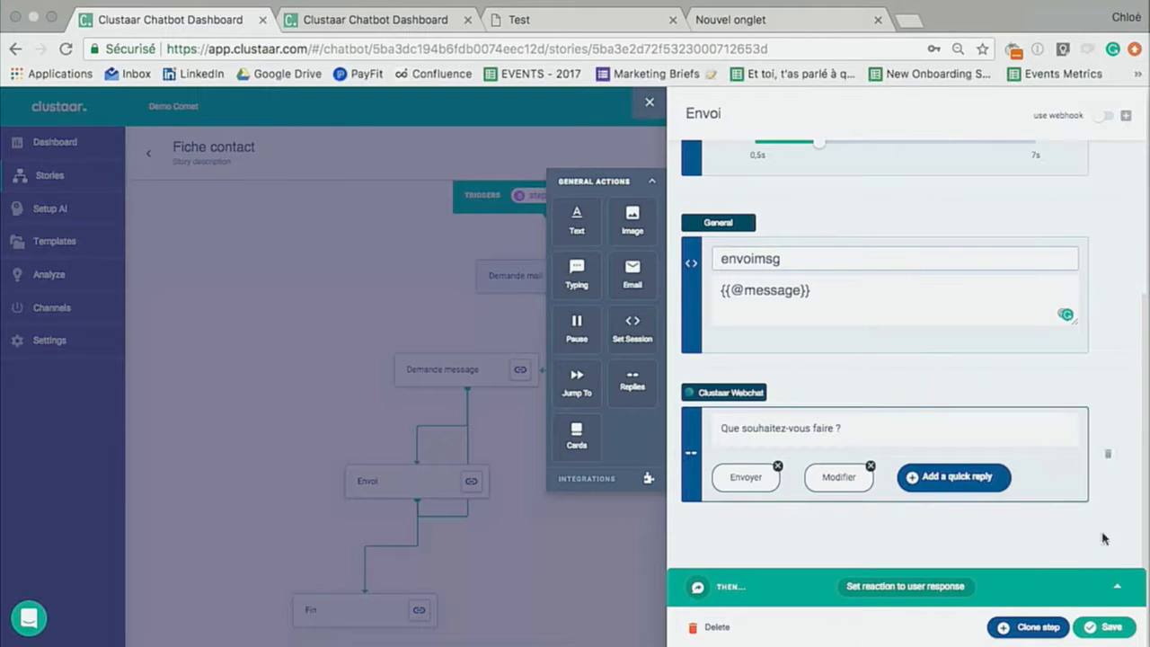
# - Save the Envoi step with its reordered actions
pyautogui.click(1103, 627)
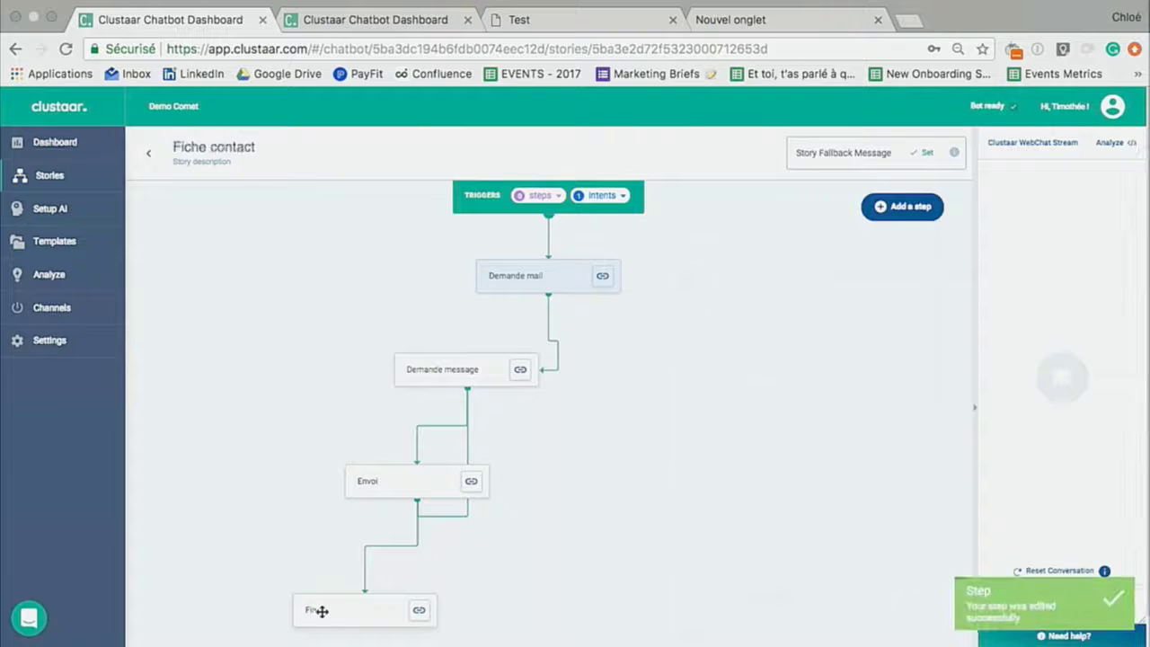
# - Reopen the Fin step to review how its email action uses the session variables and recipient, check the webhook option, and save
pyautogui.click(322, 611)
pyautogui.scroll(-5, 904, 406)
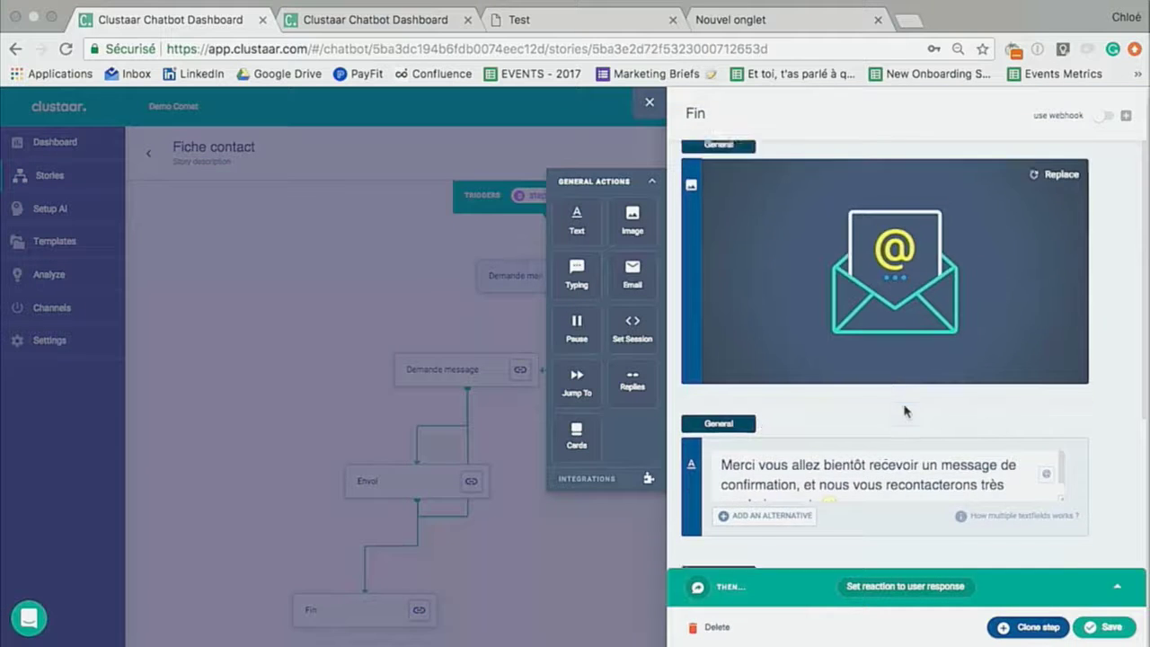
pyautogui.click(956, 473)
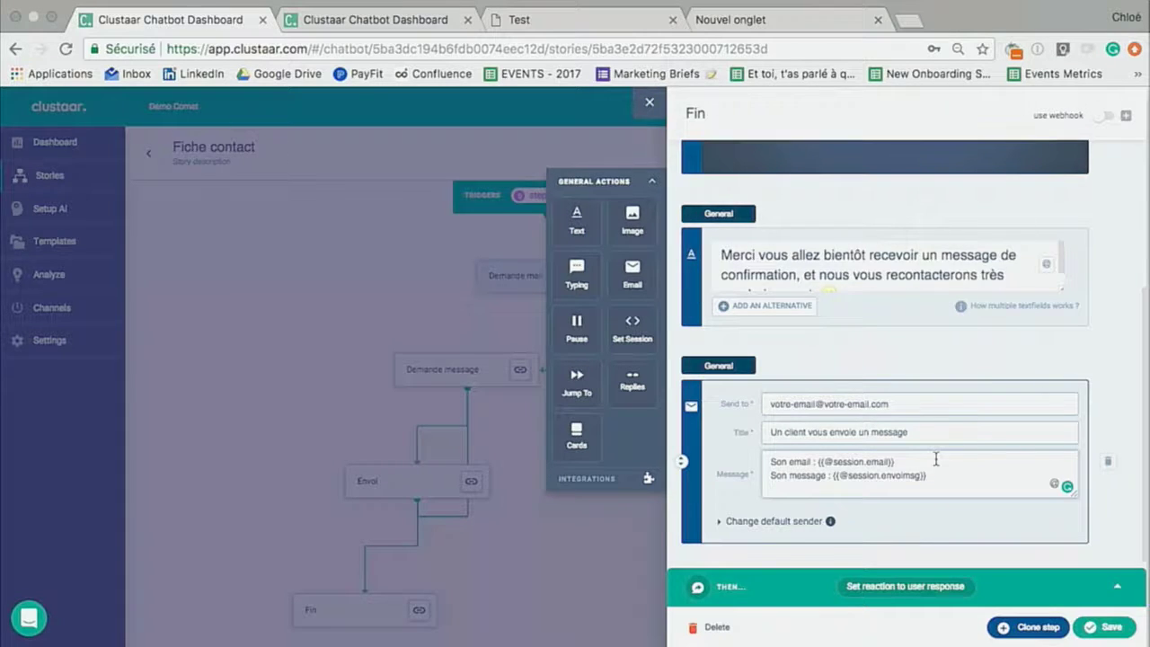
pyautogui.tripleClick(932, 402)
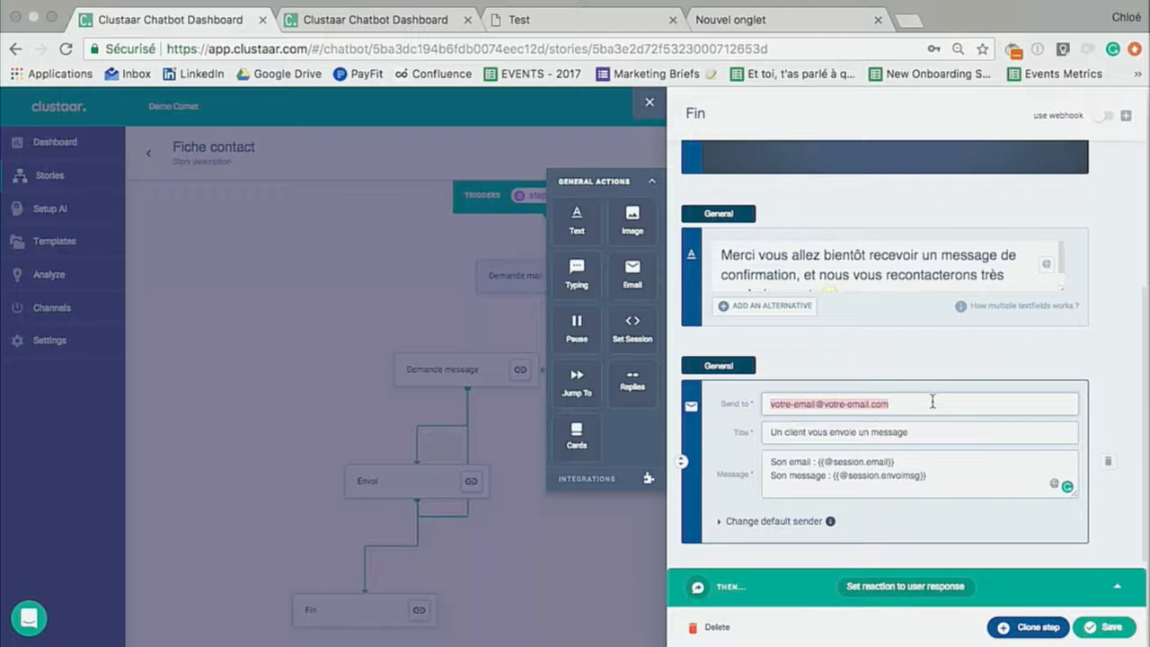
pyautogui.click(973, 374)
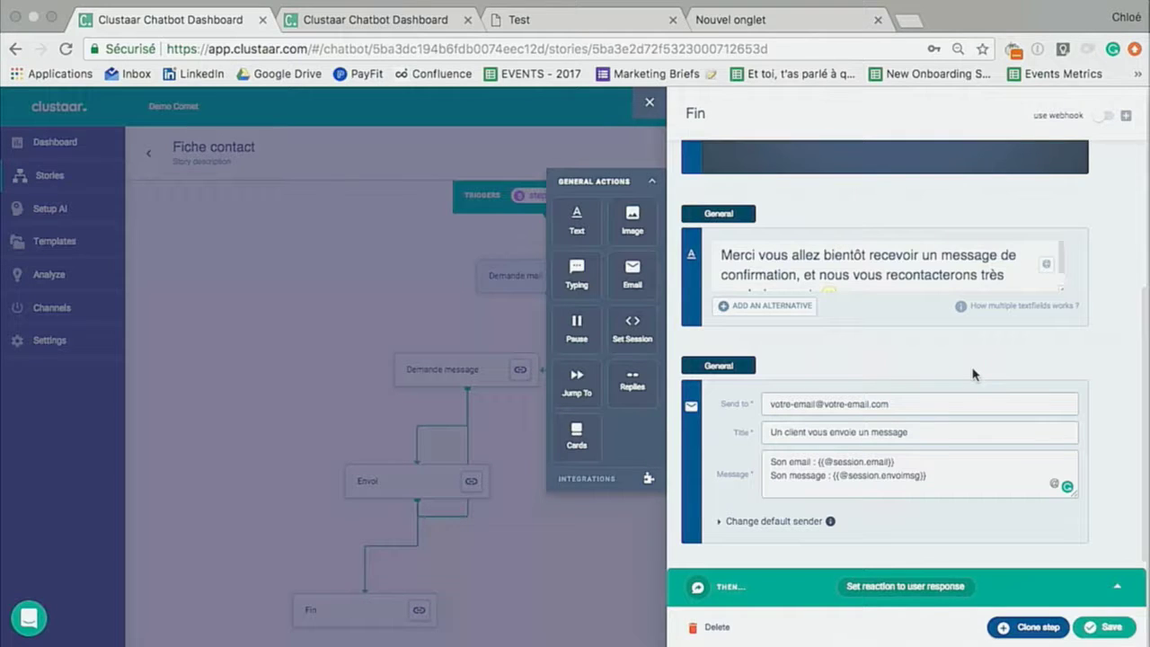
pyautogui.scroll(-1, 974, 374)
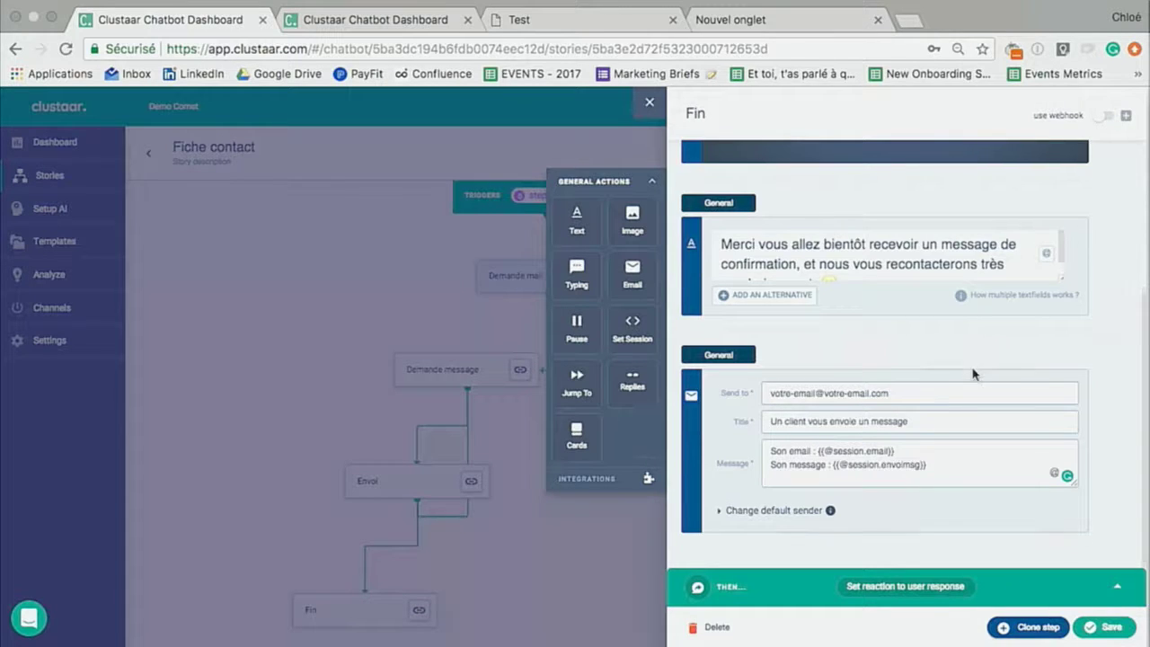
pyautogui.scroll(2, 974, 374)
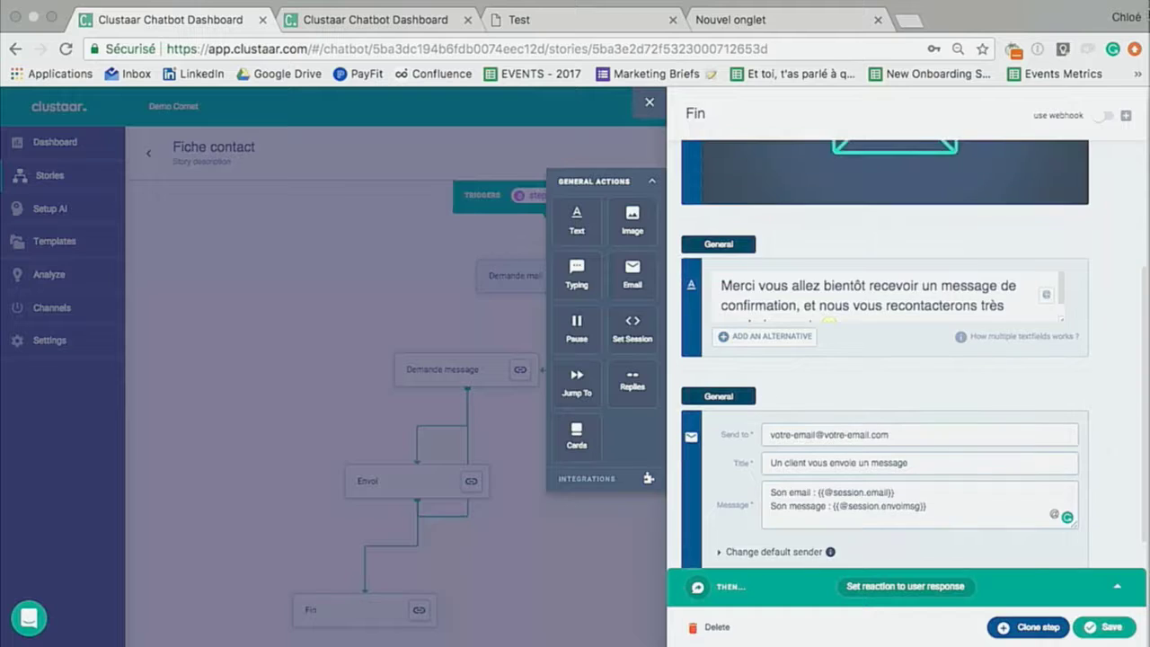
pyautogui.click(1103, 115)
pyautogui.click(1109, 630)
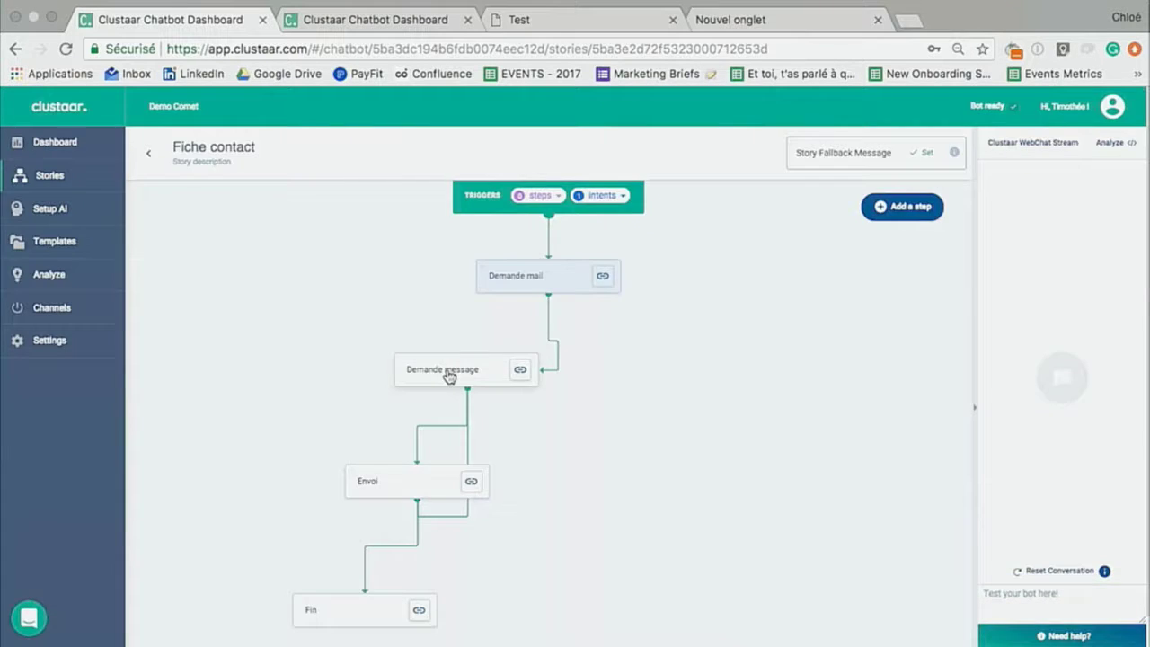
# - Add a trial condition to the Demande message step's user response reaction, examine the available operators, then remove the condition and save the step
pyautogui.click(450, 375)
pyautogui.click(854, 595)
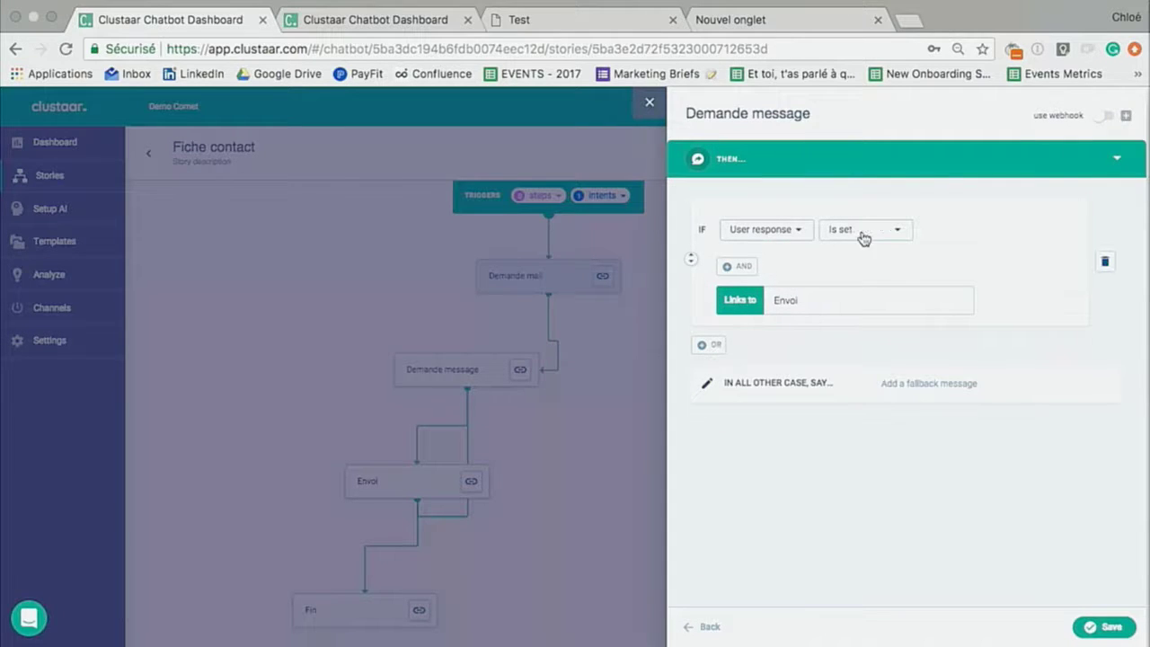
pyautogui.click(704, 345)
pyautogui.click(853, 380)
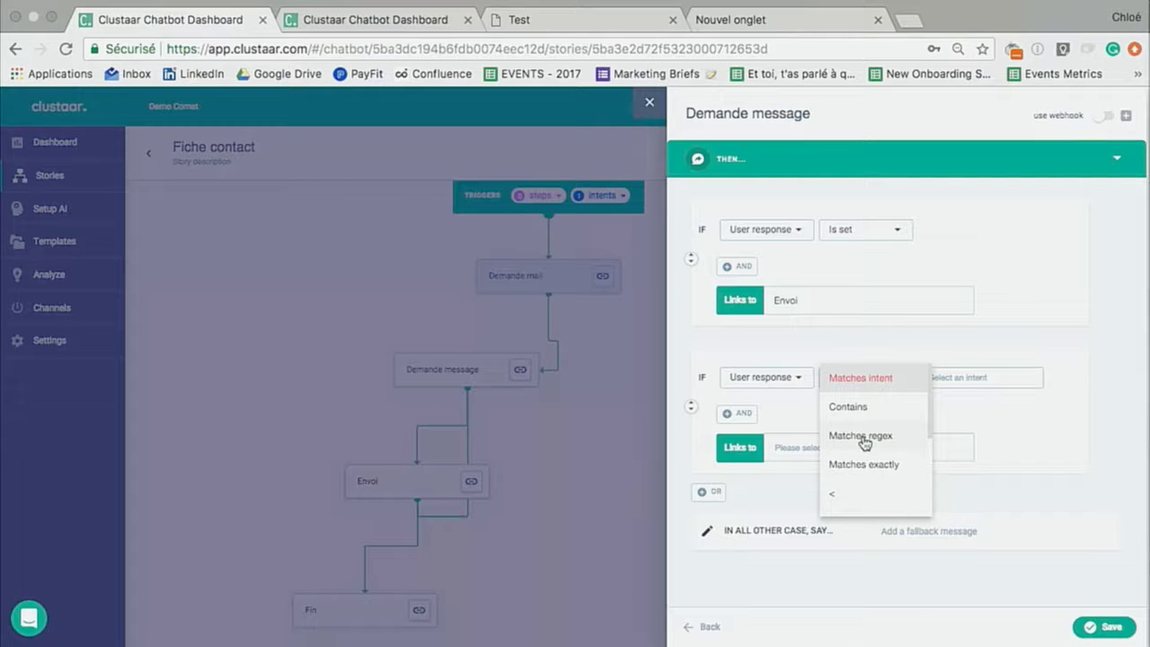
pyautogui.scroll(-1, 864, 440)
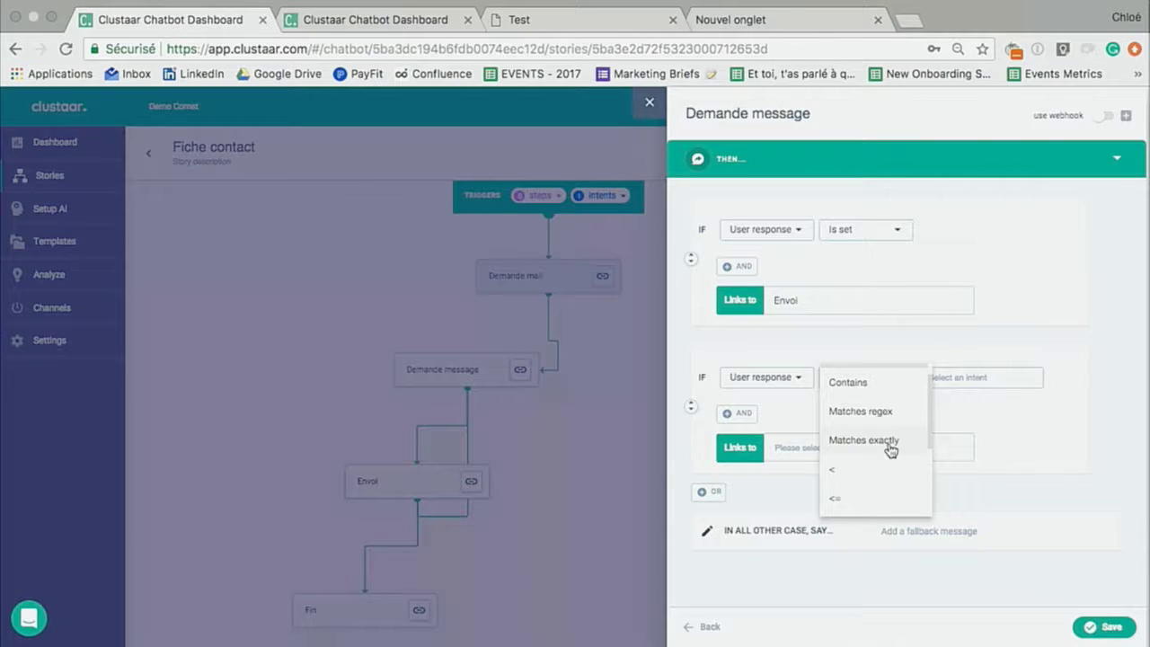
pyautogui.scroll(-3, 890, 450)
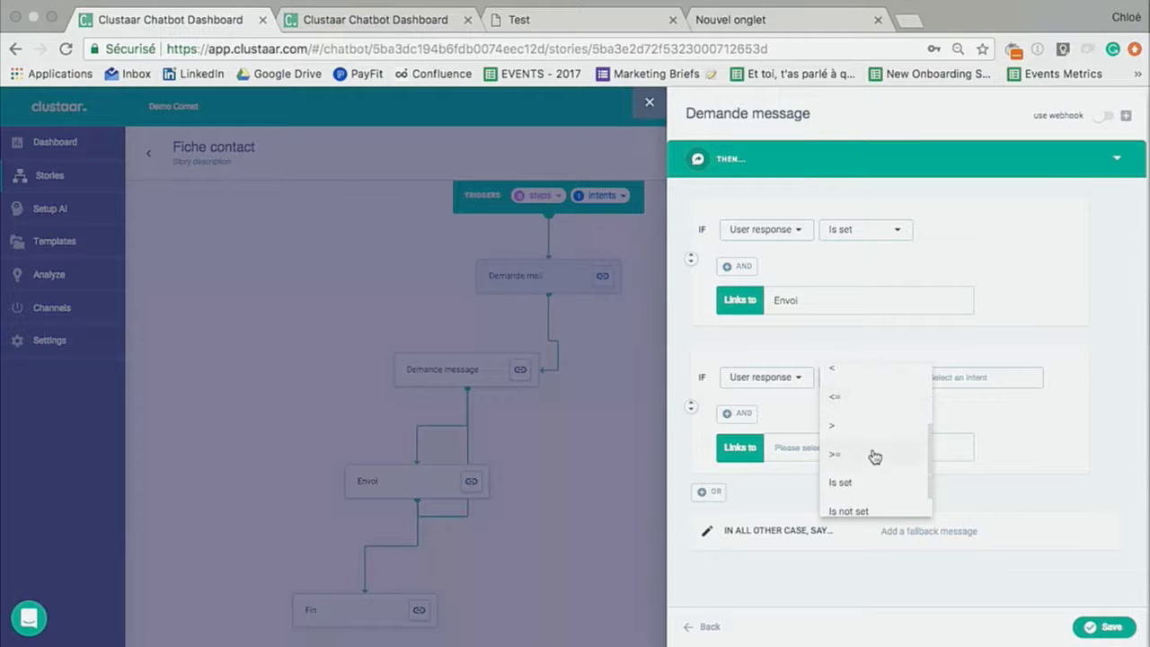
pyautogui.scroll(1, 874, 456)
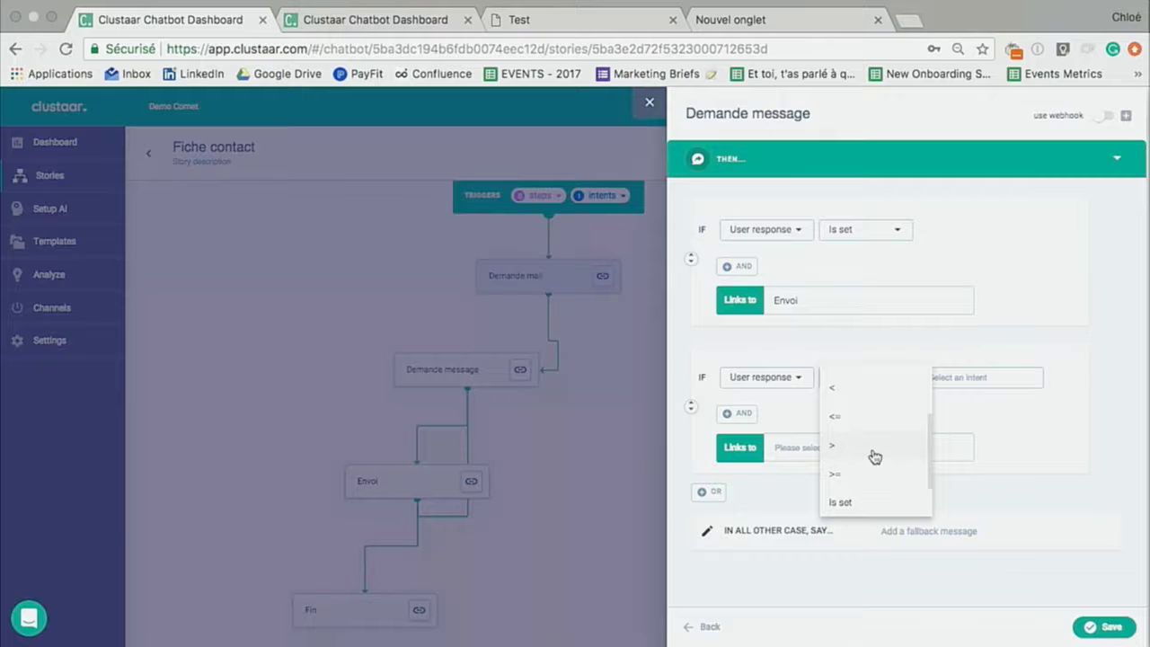
pyautogui.scroll(-2, 874, 456)
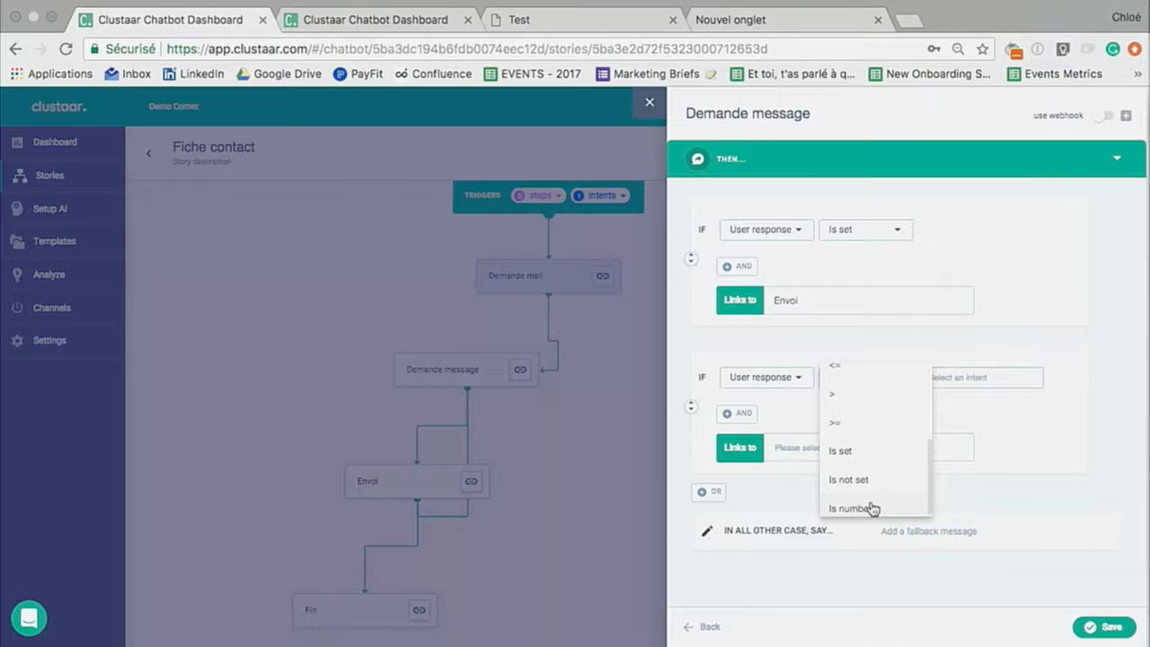
pyautogui.click(995, 432)
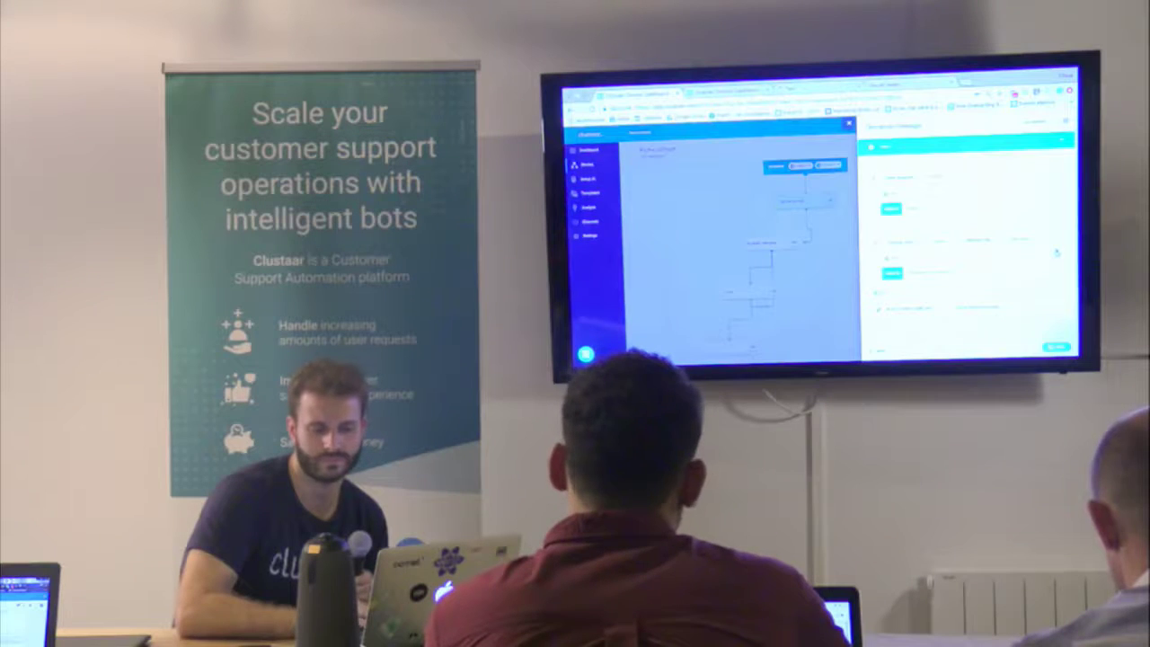
pyautogui.click(1057, 253)
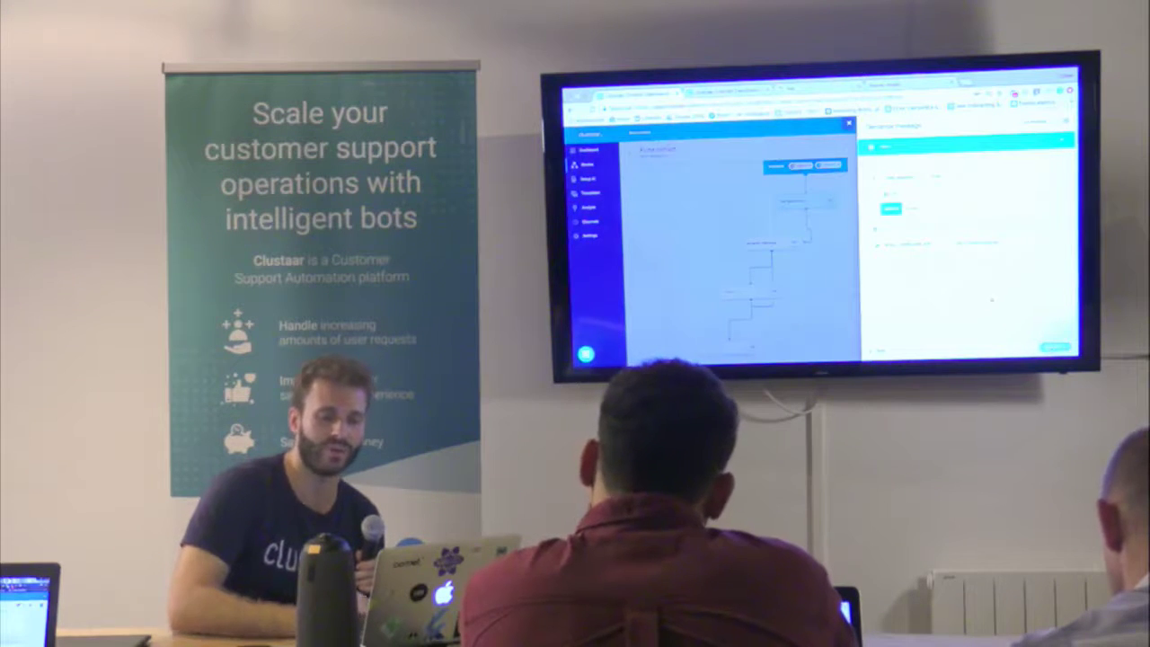
pyautogui.click(1054, 347)
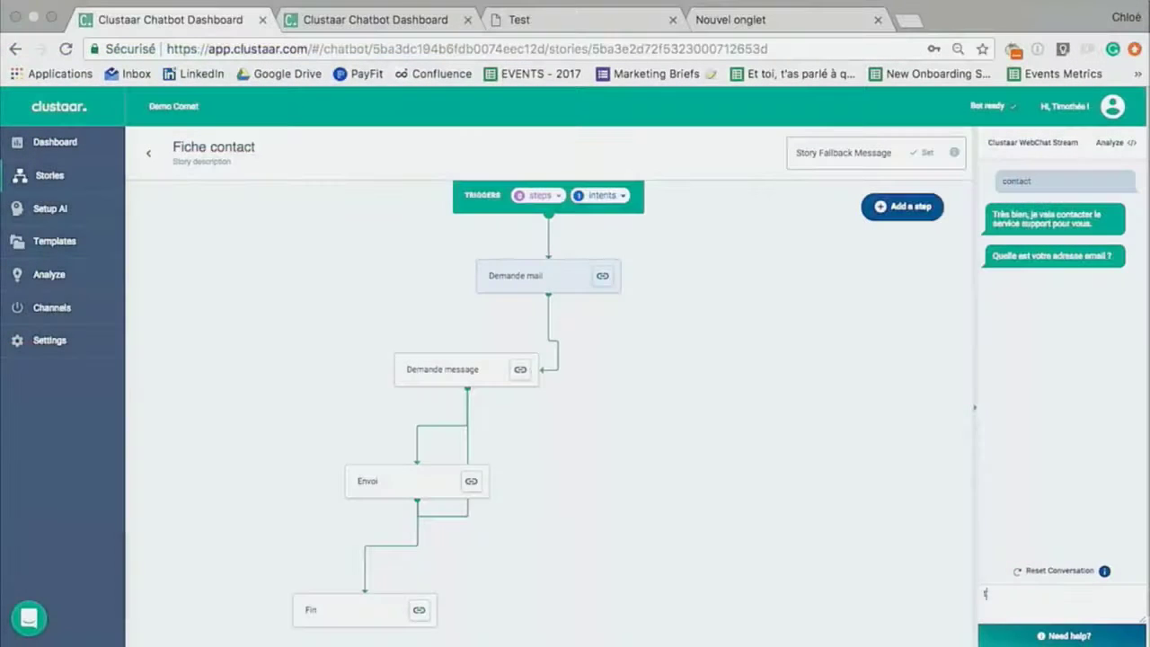
# - Answer the bot's email question in the test chat with a sample e-mail address and open the analysis of the exchange
pyautogui.write('tim@test.com')
pyautogui.press('Return')
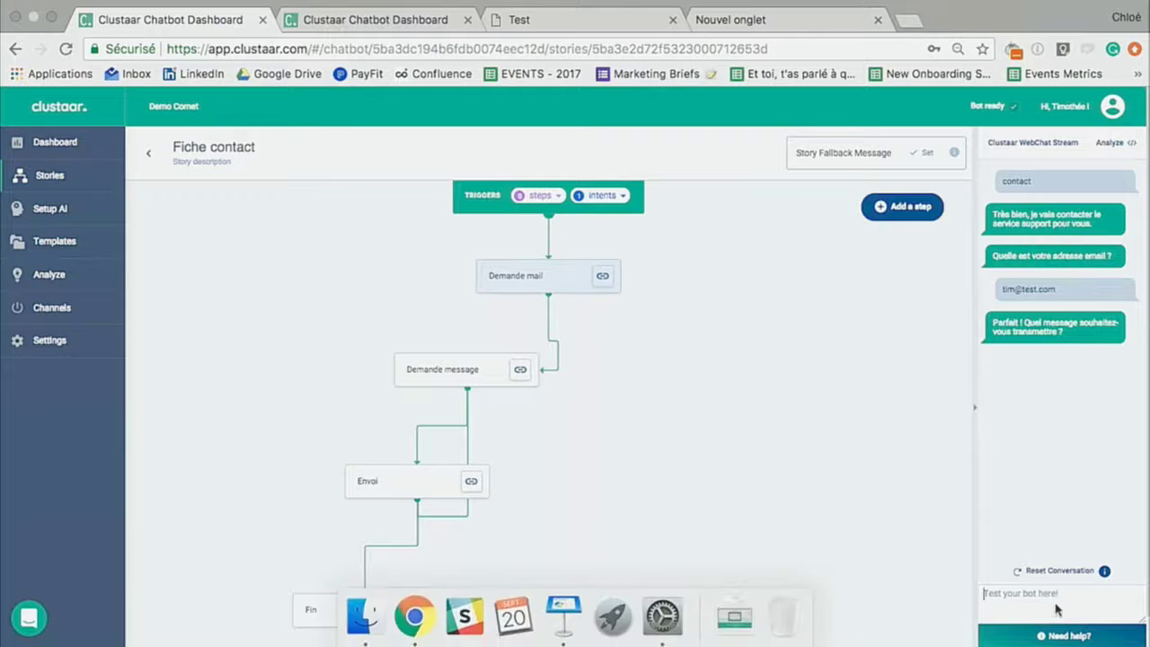
pyautogui.click(1110, 143)
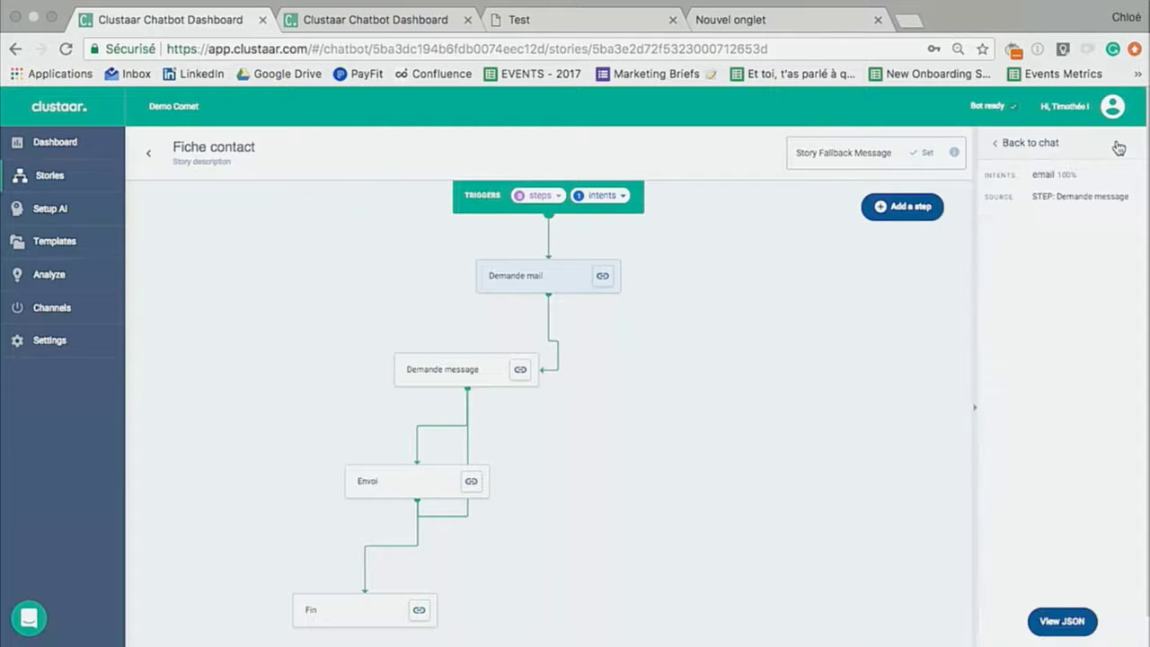
# - Examine the full JSON of the test exchange, including its session values, copy it, and close the JSON view
pyautogui.click(1056, 627)
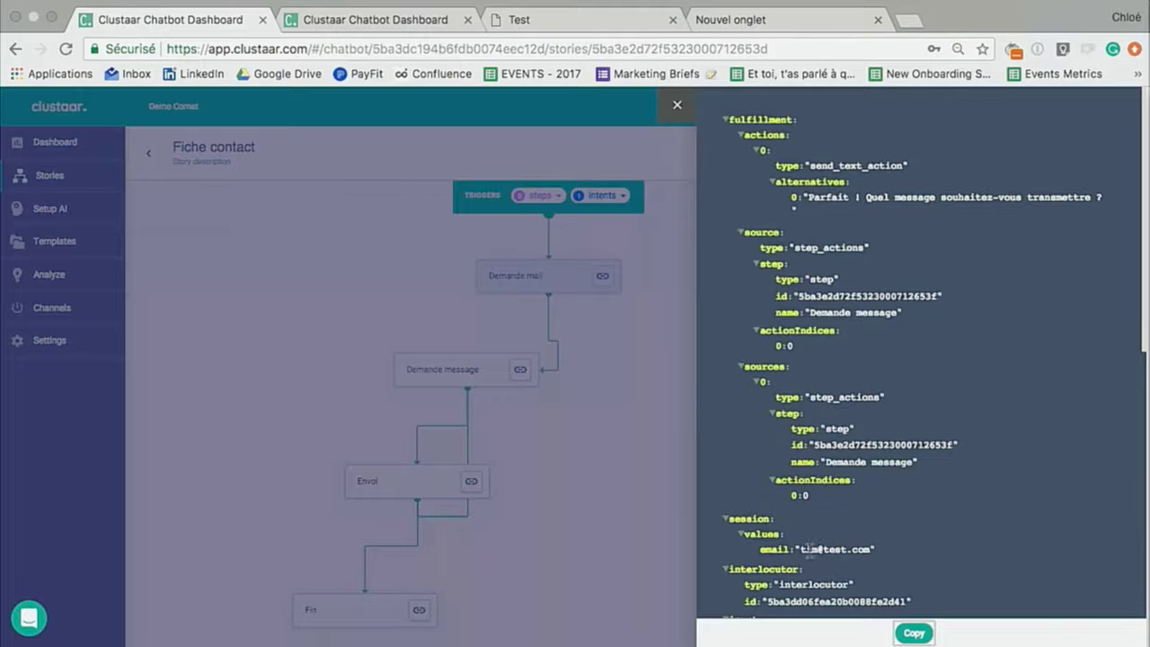
pyautogui.scroll(-5, 1004, 390)
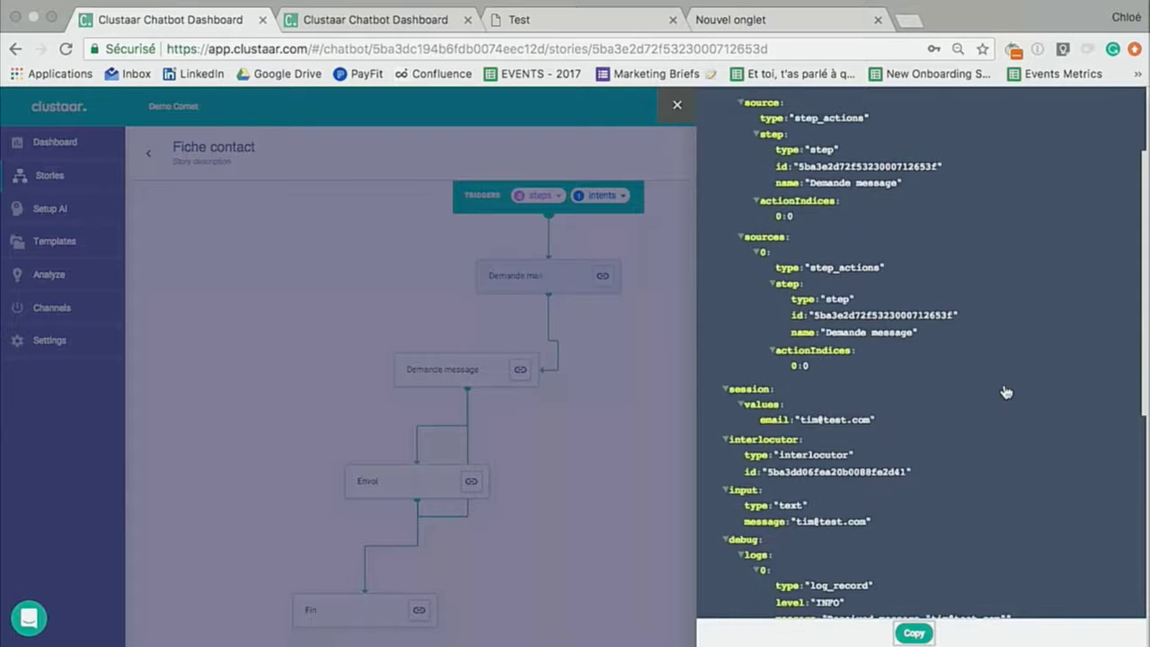
pyautogui.scroll(3, 1005, 392)
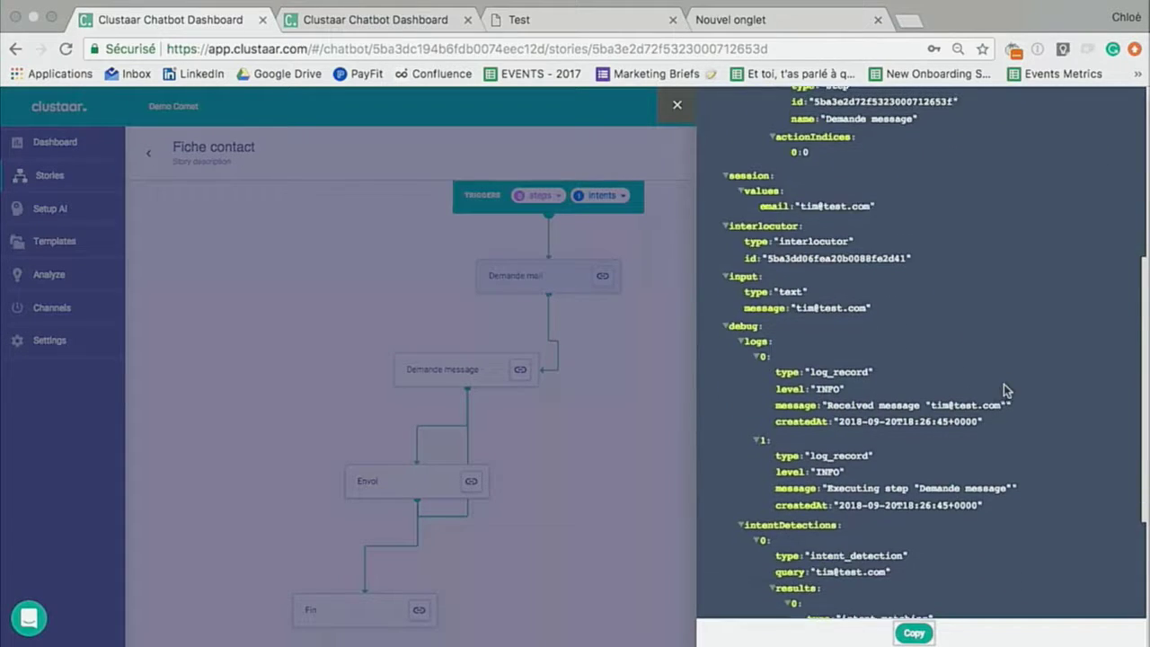
pyautogui.scroll(4, 1006, 391)
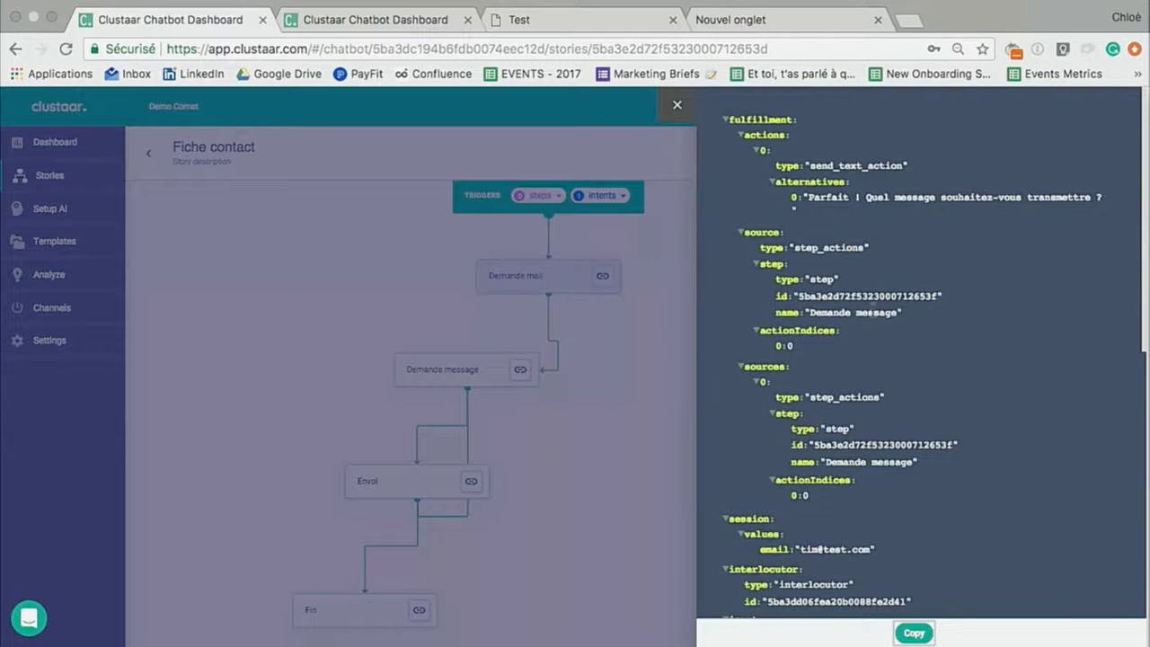
pyautogui.click(910, 633)
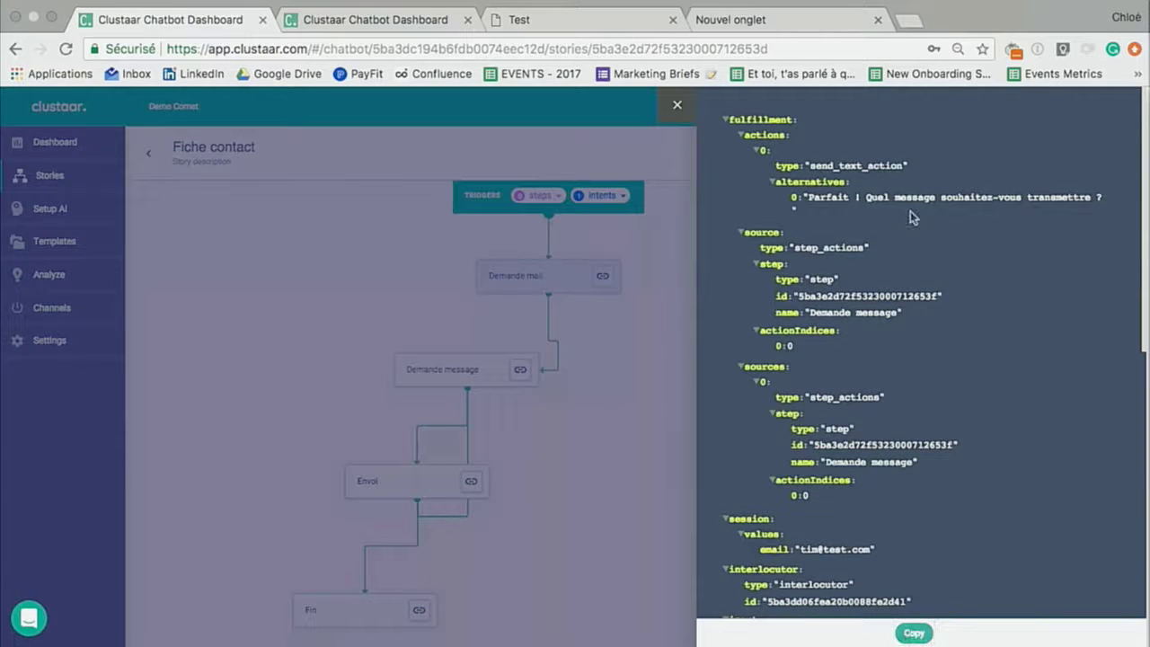
pyautogui.click(688, 109)
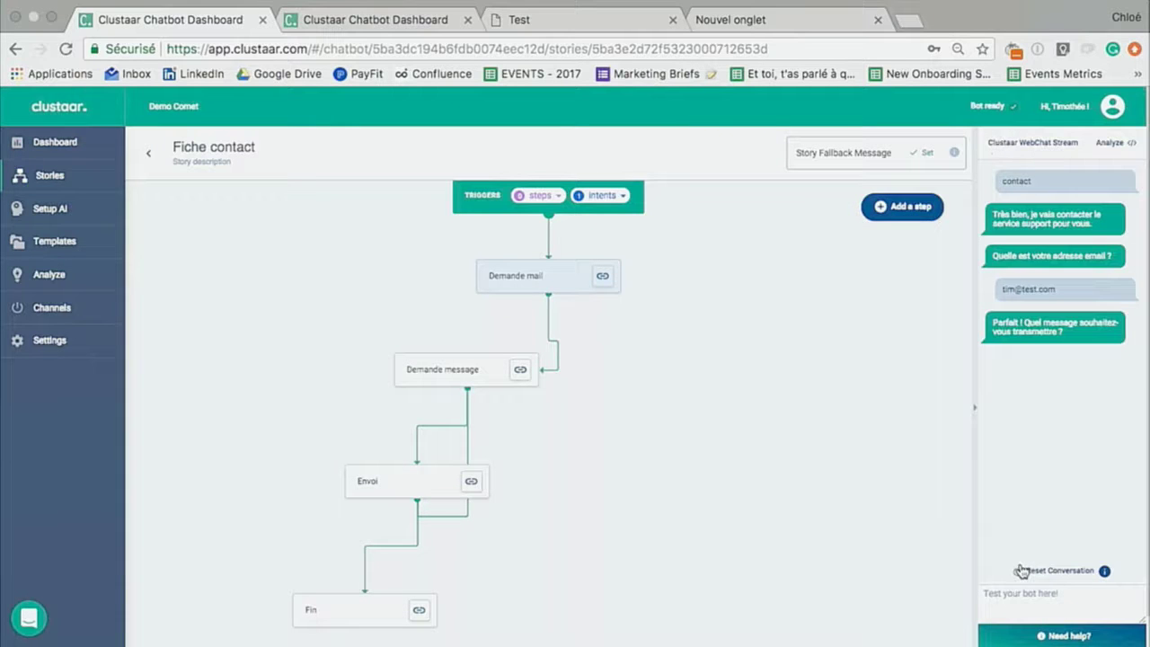
# - Reset the test conversation, review the actions available in the Demande mail step, and close the step without saving
pyautogui.click(1022, 571)
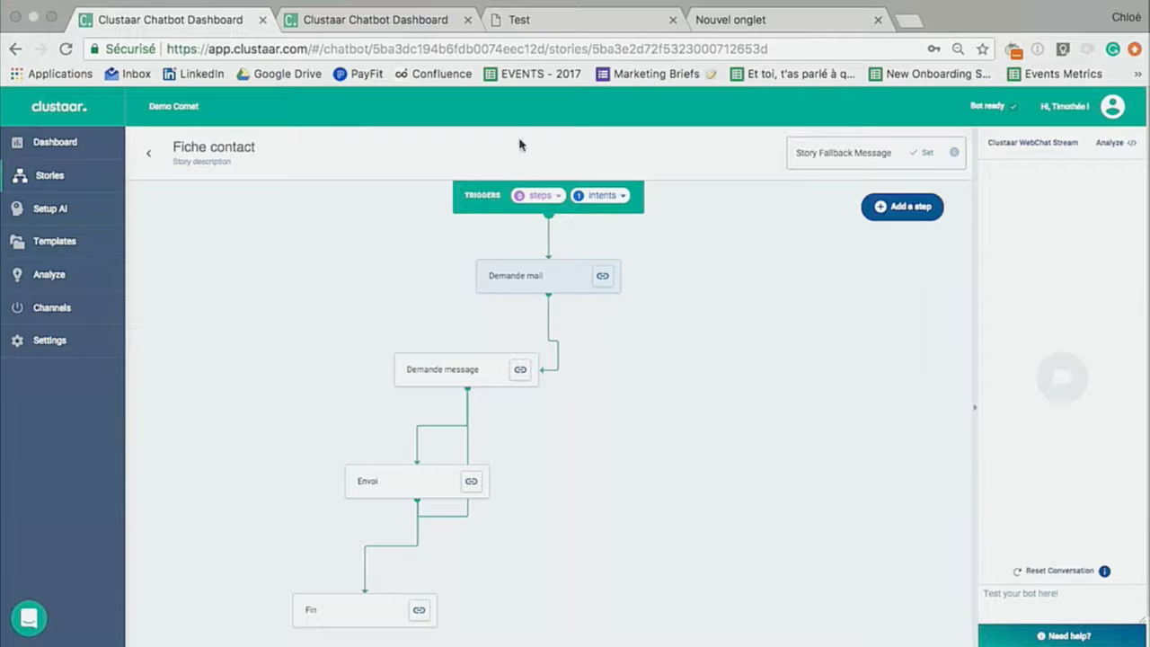
pyautogui.click(519, 277)
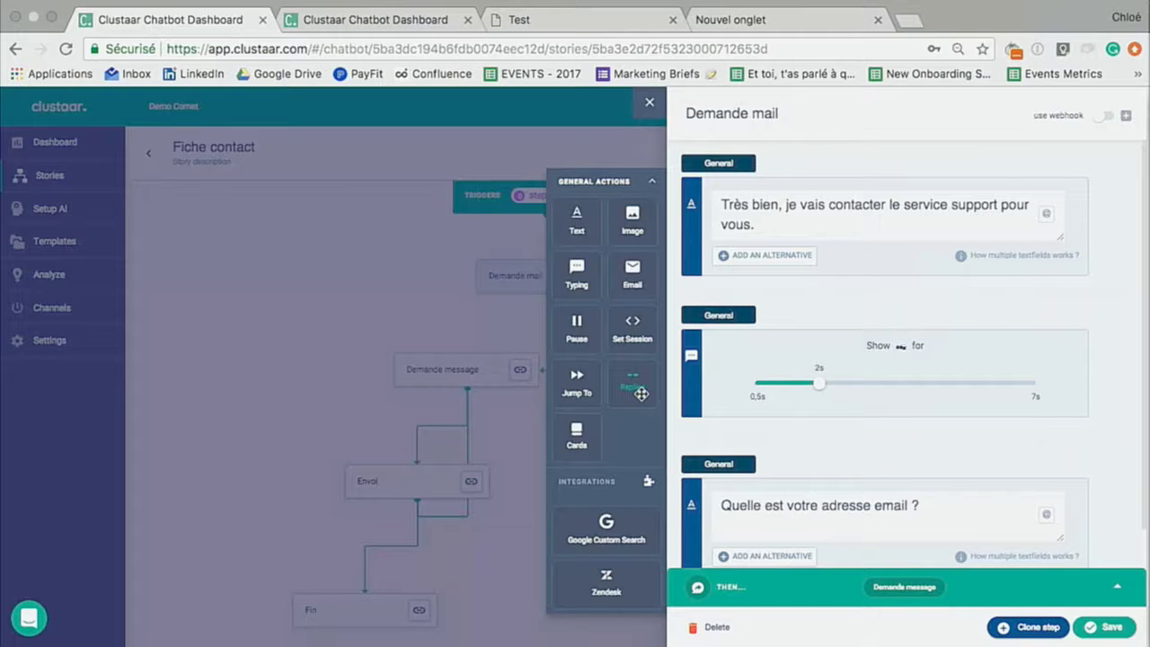
pyautogui.click(647, 105)
# - Open the bot's webhook settings to examine the URL, private key and authentication fields
pyautogui.click(22, 340)
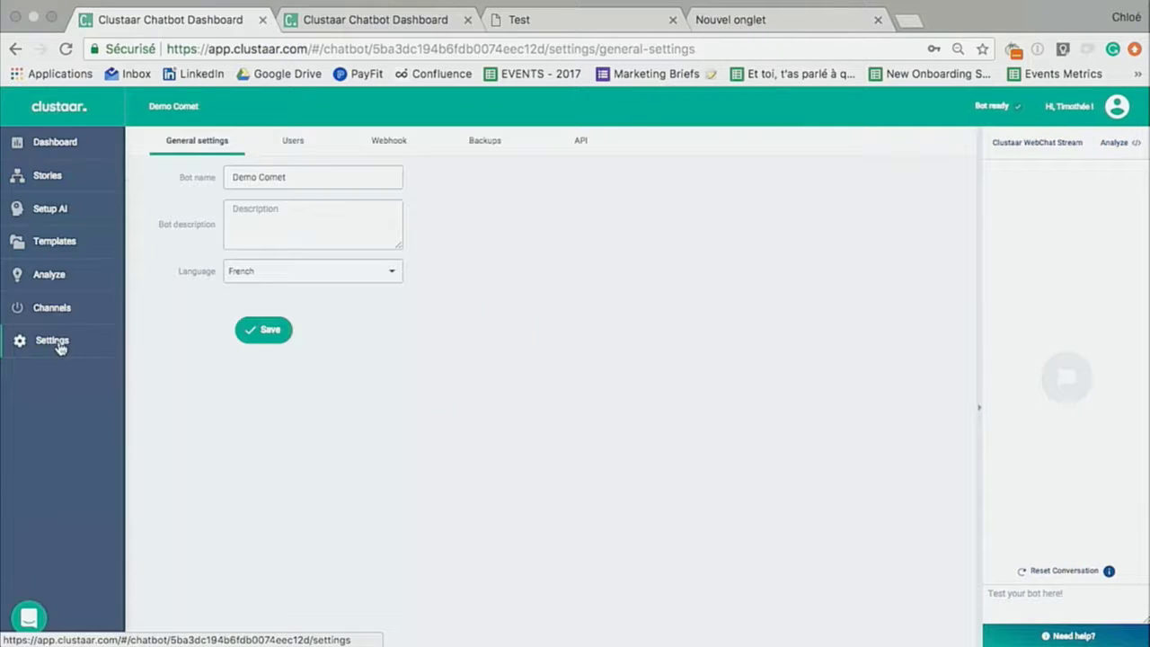
pyautogui.click(403, 143)
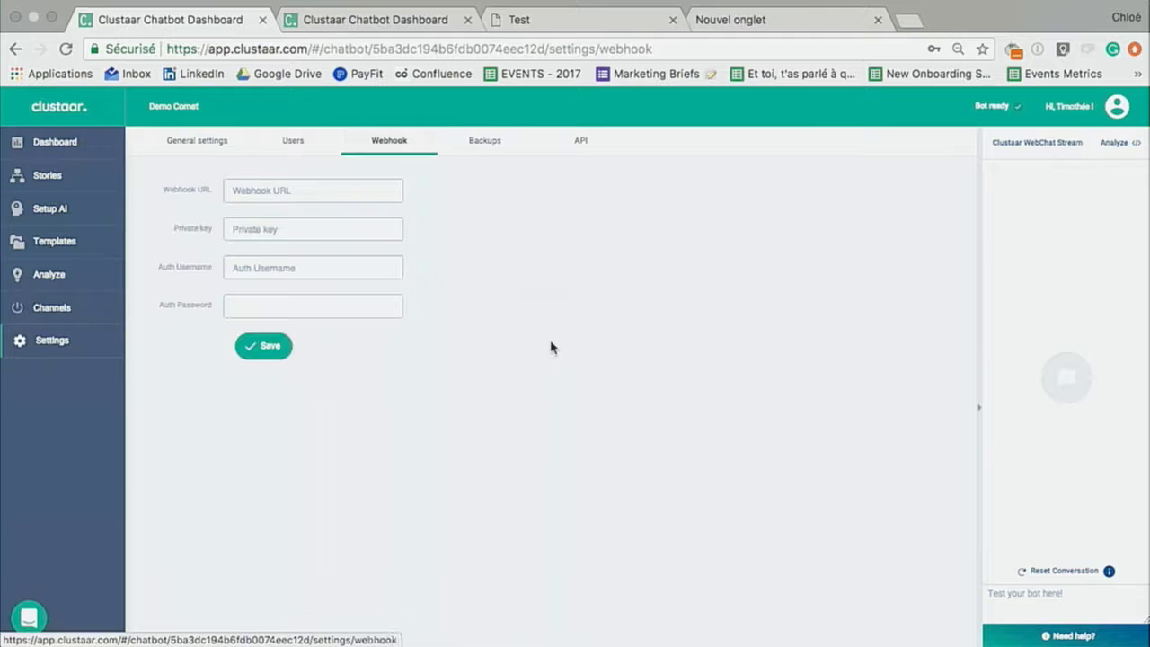
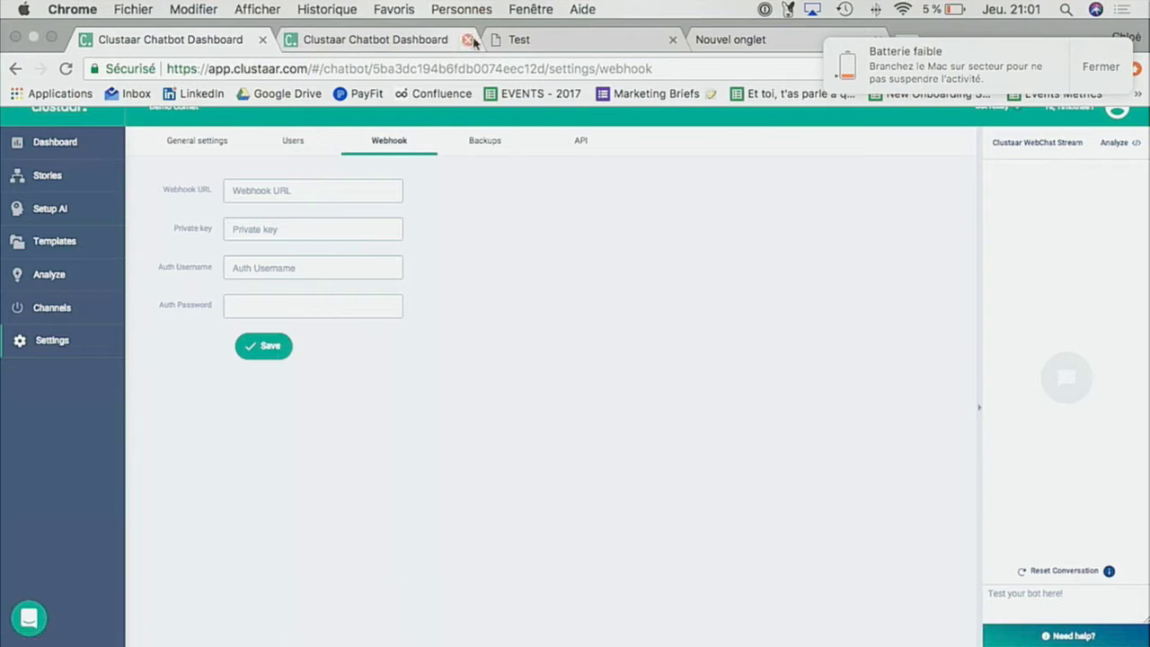
# - Close the three other browser tabs and sign out of the Clustaar account
pyautogui.click(458, 38)
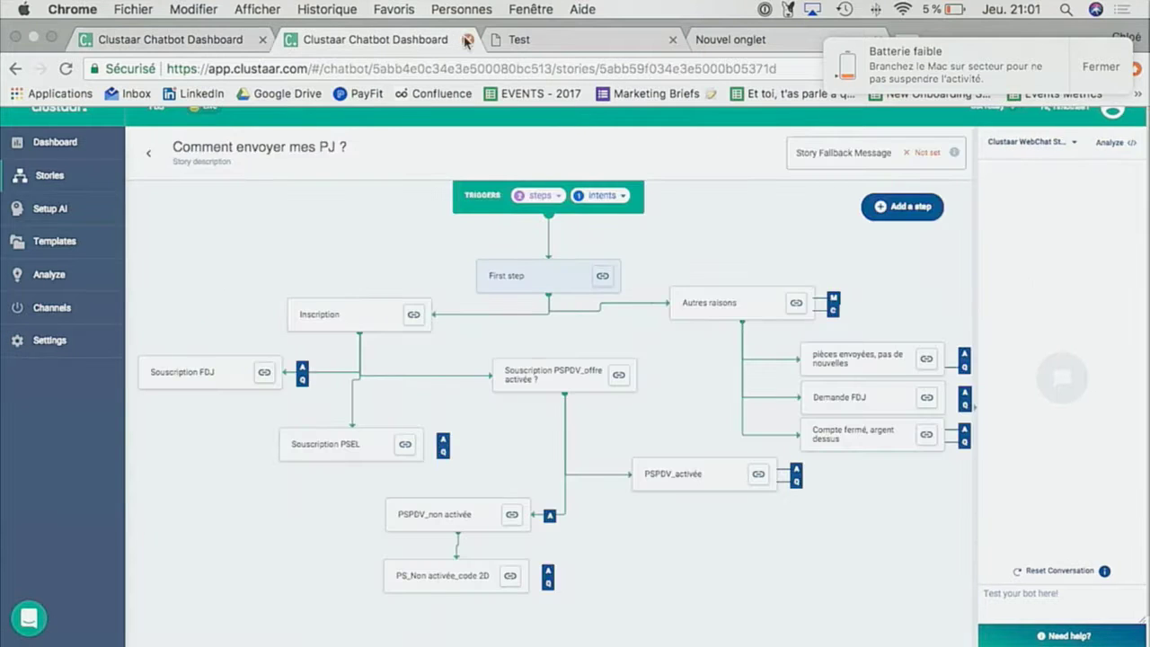
pyautogui.click(466, 40)
pyautogui.click(466, 39)
pyautogui.click(466, 40)
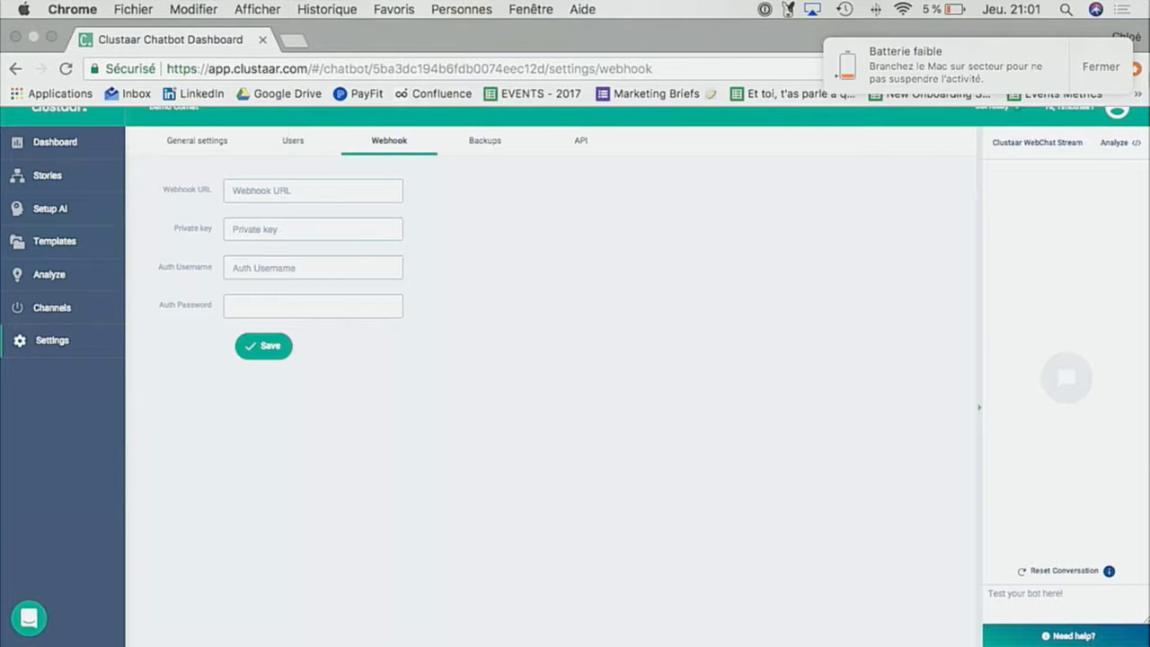
pyautogui.click(1110, 71)
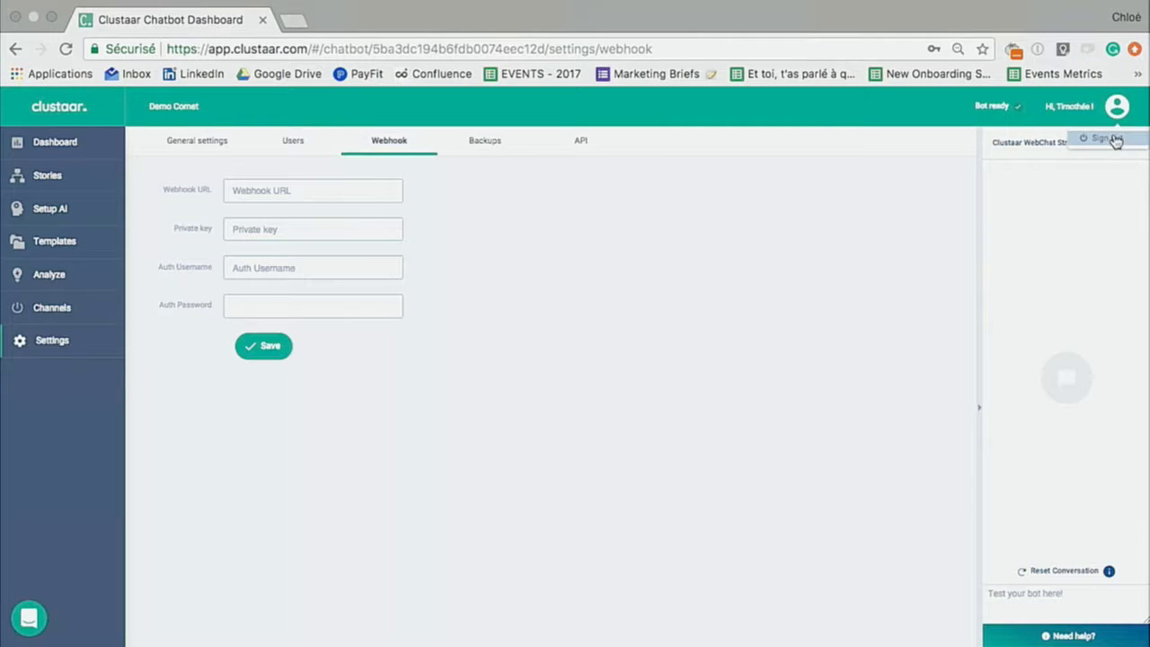
pyautogui.click(1110, 138)
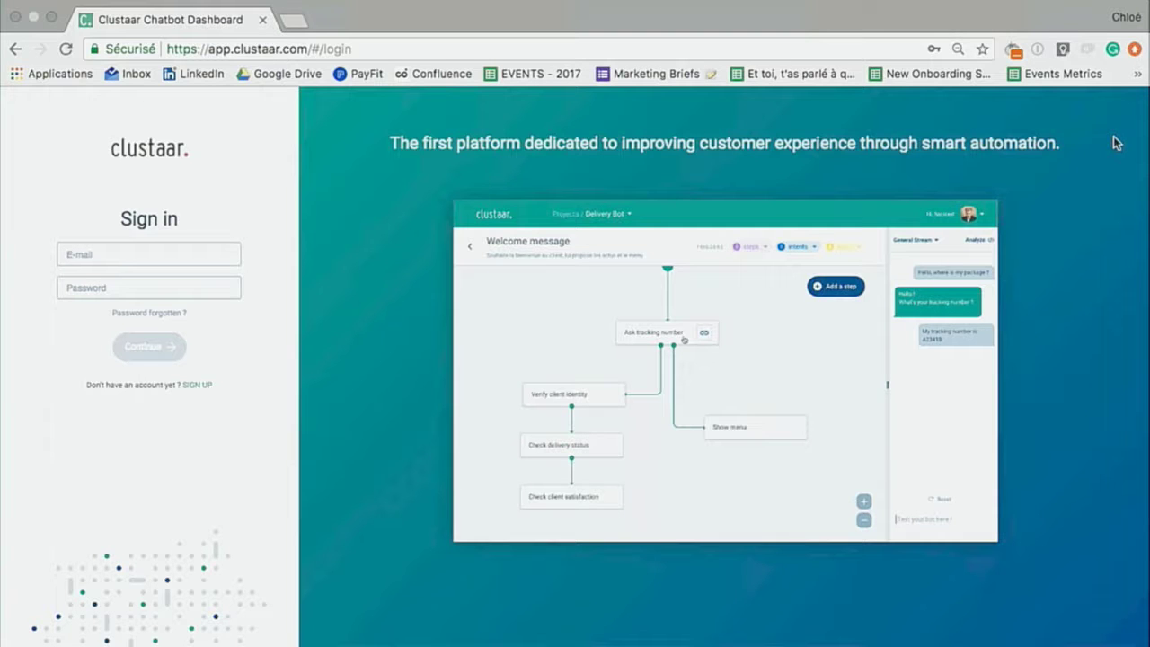
# - Close the remaining browser tab and the Présentation Comet slide deck
pyautogui.moveTo(487, 4)
pyautogui.click(262, 41)
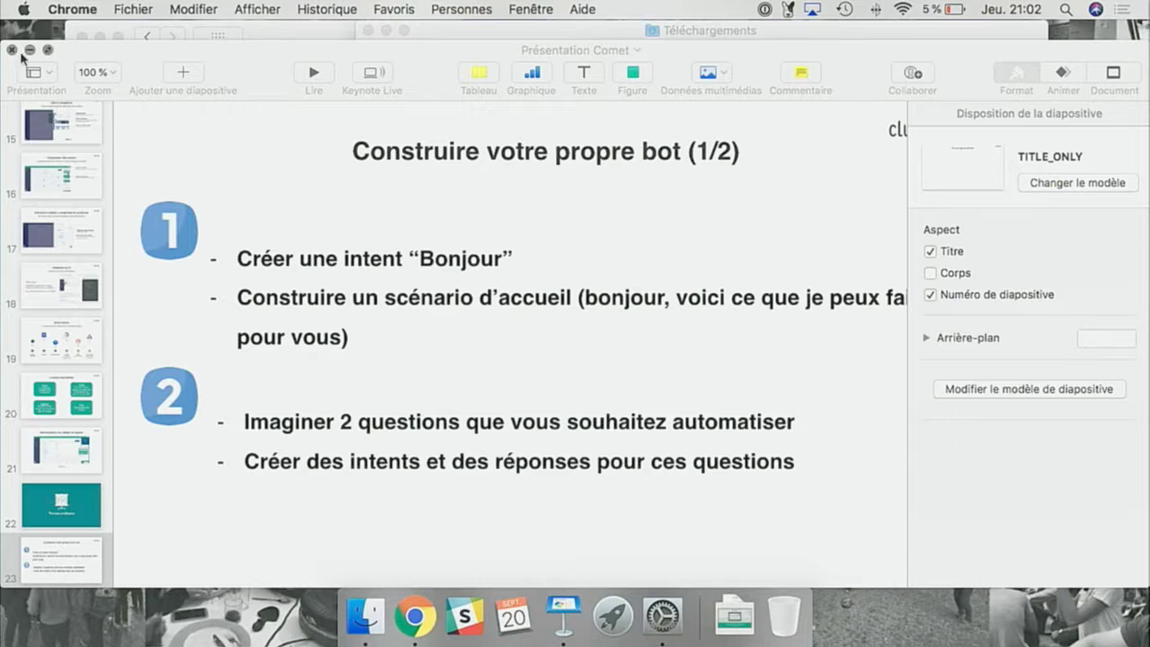
pyautogui.click(12, 50)
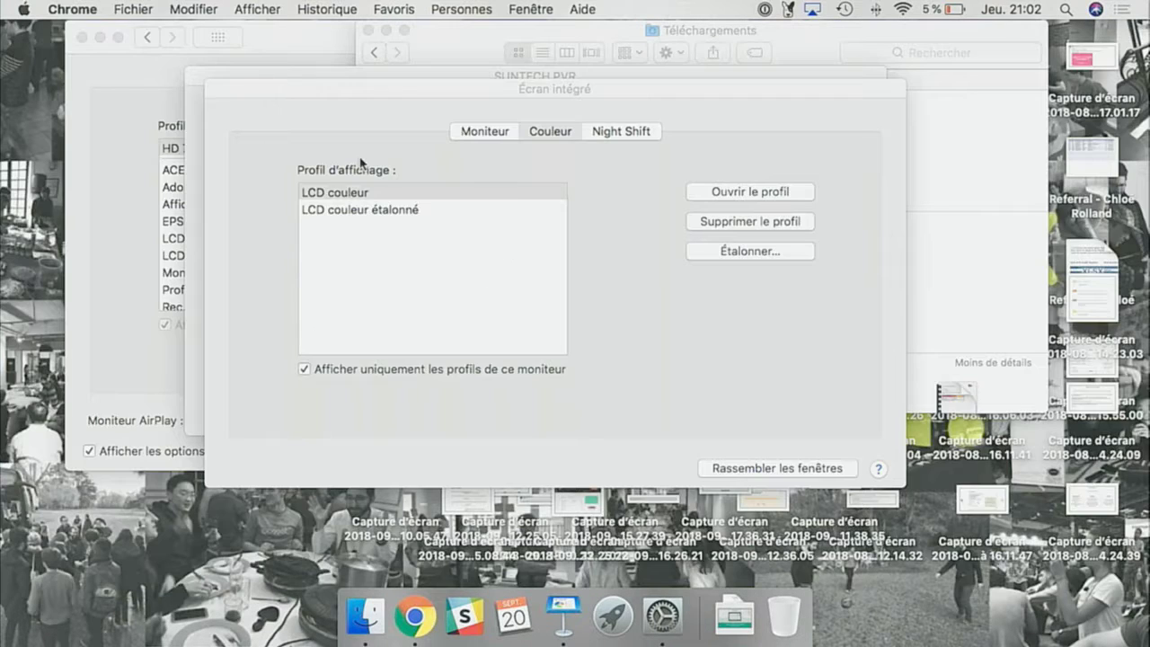